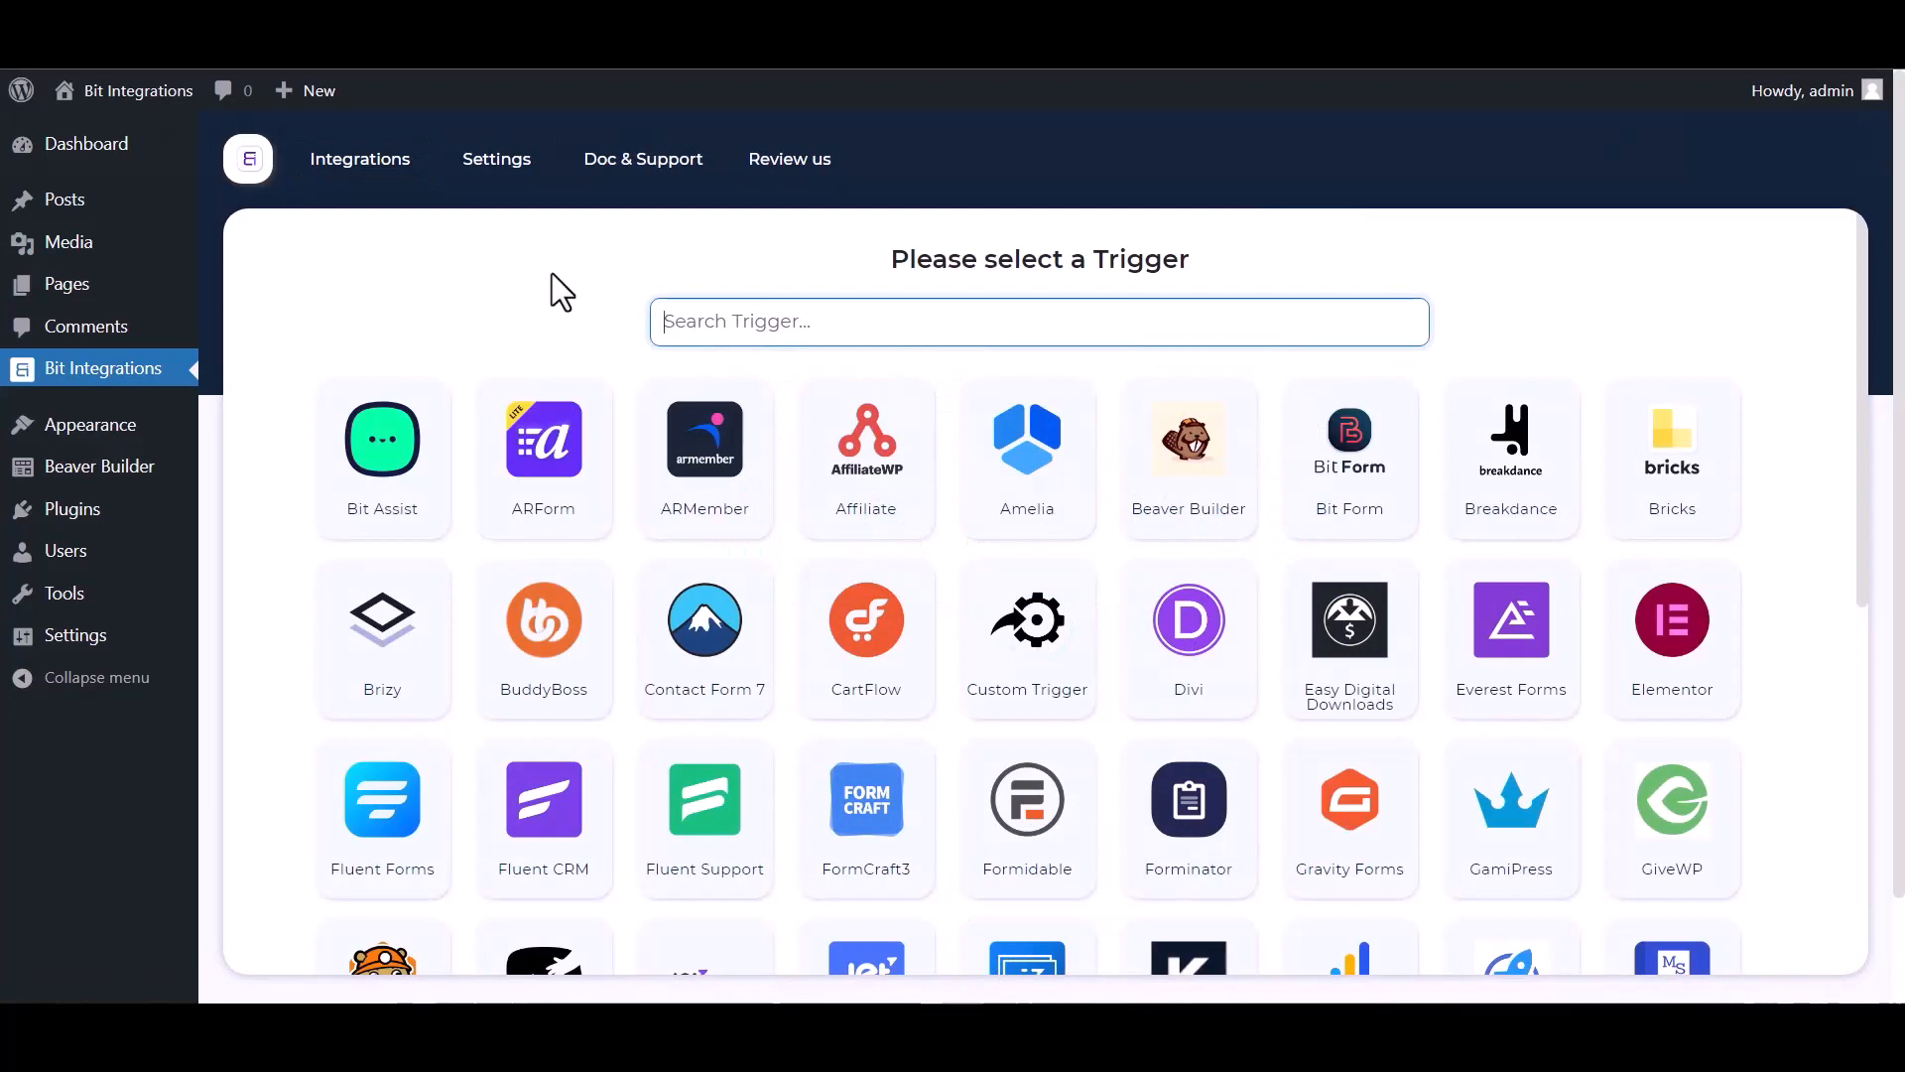
Pick Beaver Builder as the trigger app with Contact Form as its form, then continue.
left_click(781, 321)
type("Bea")
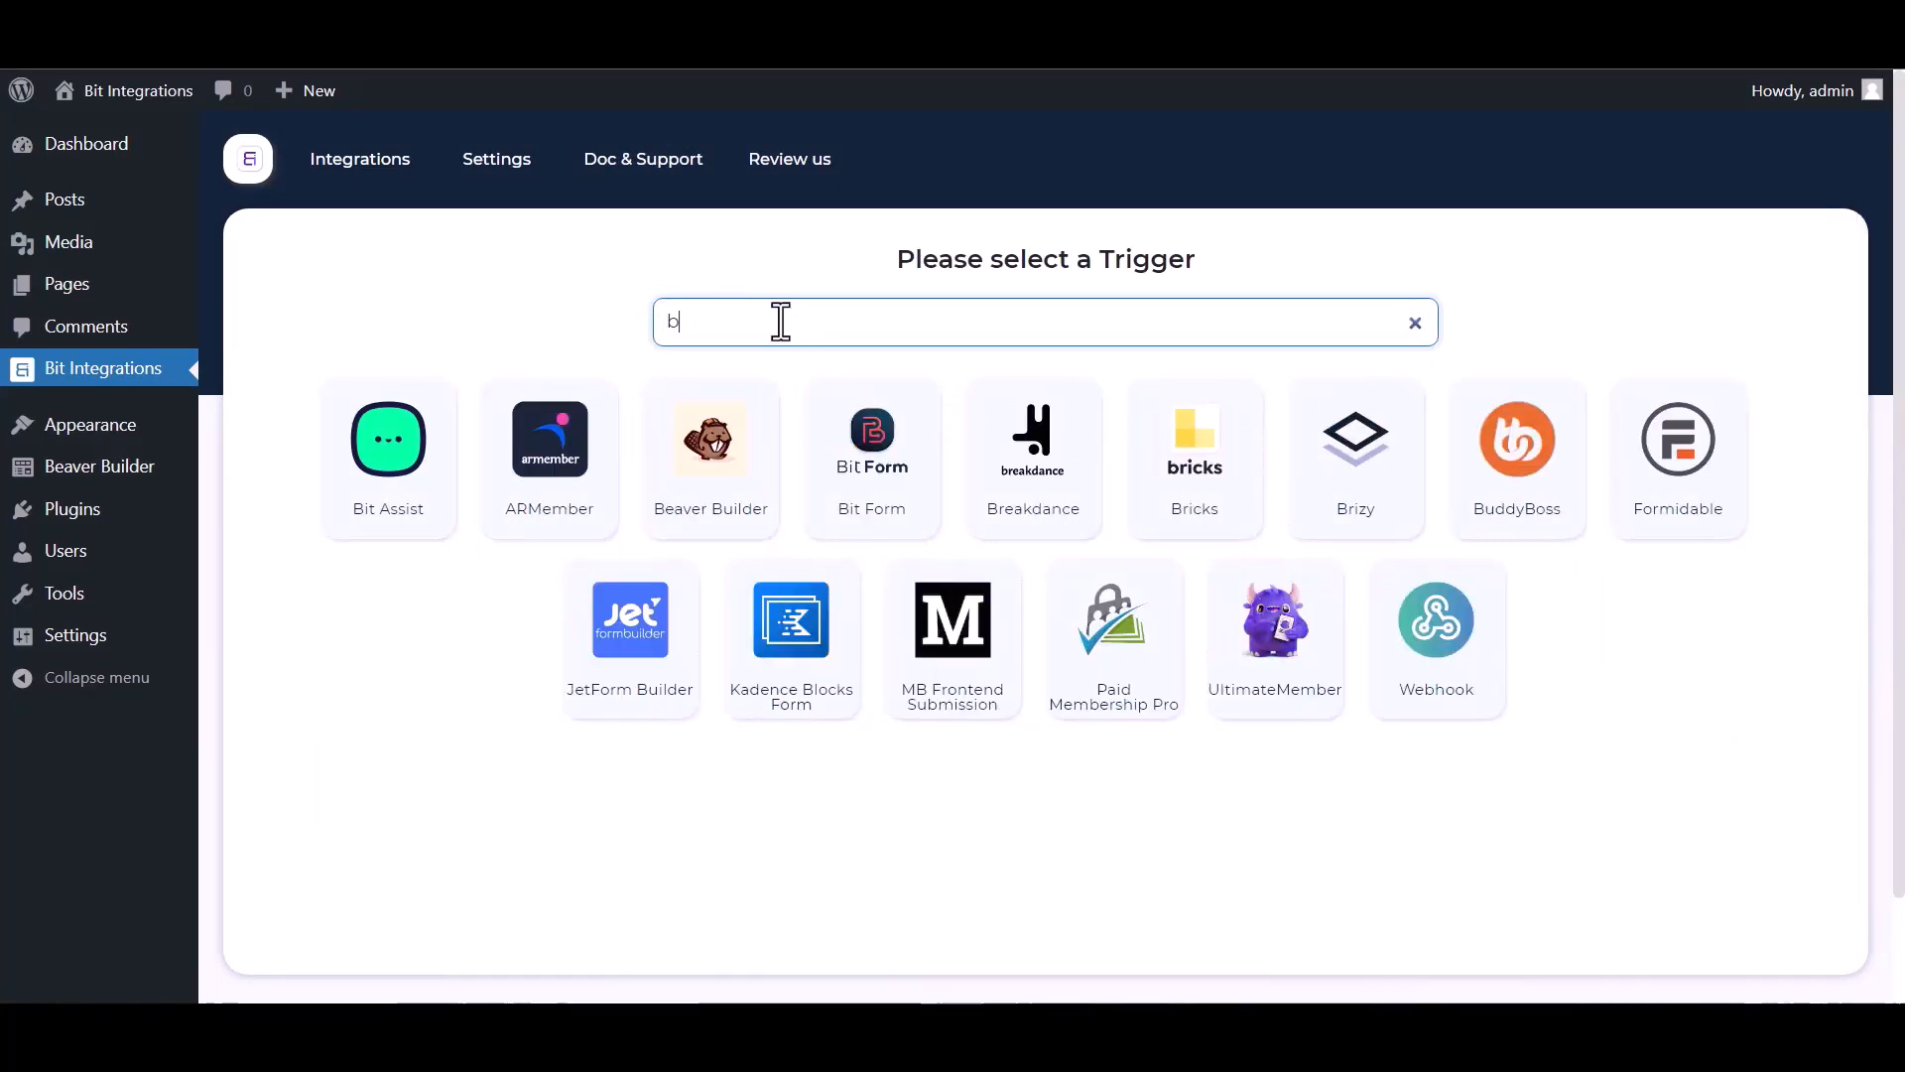
left_click(1024, 486)
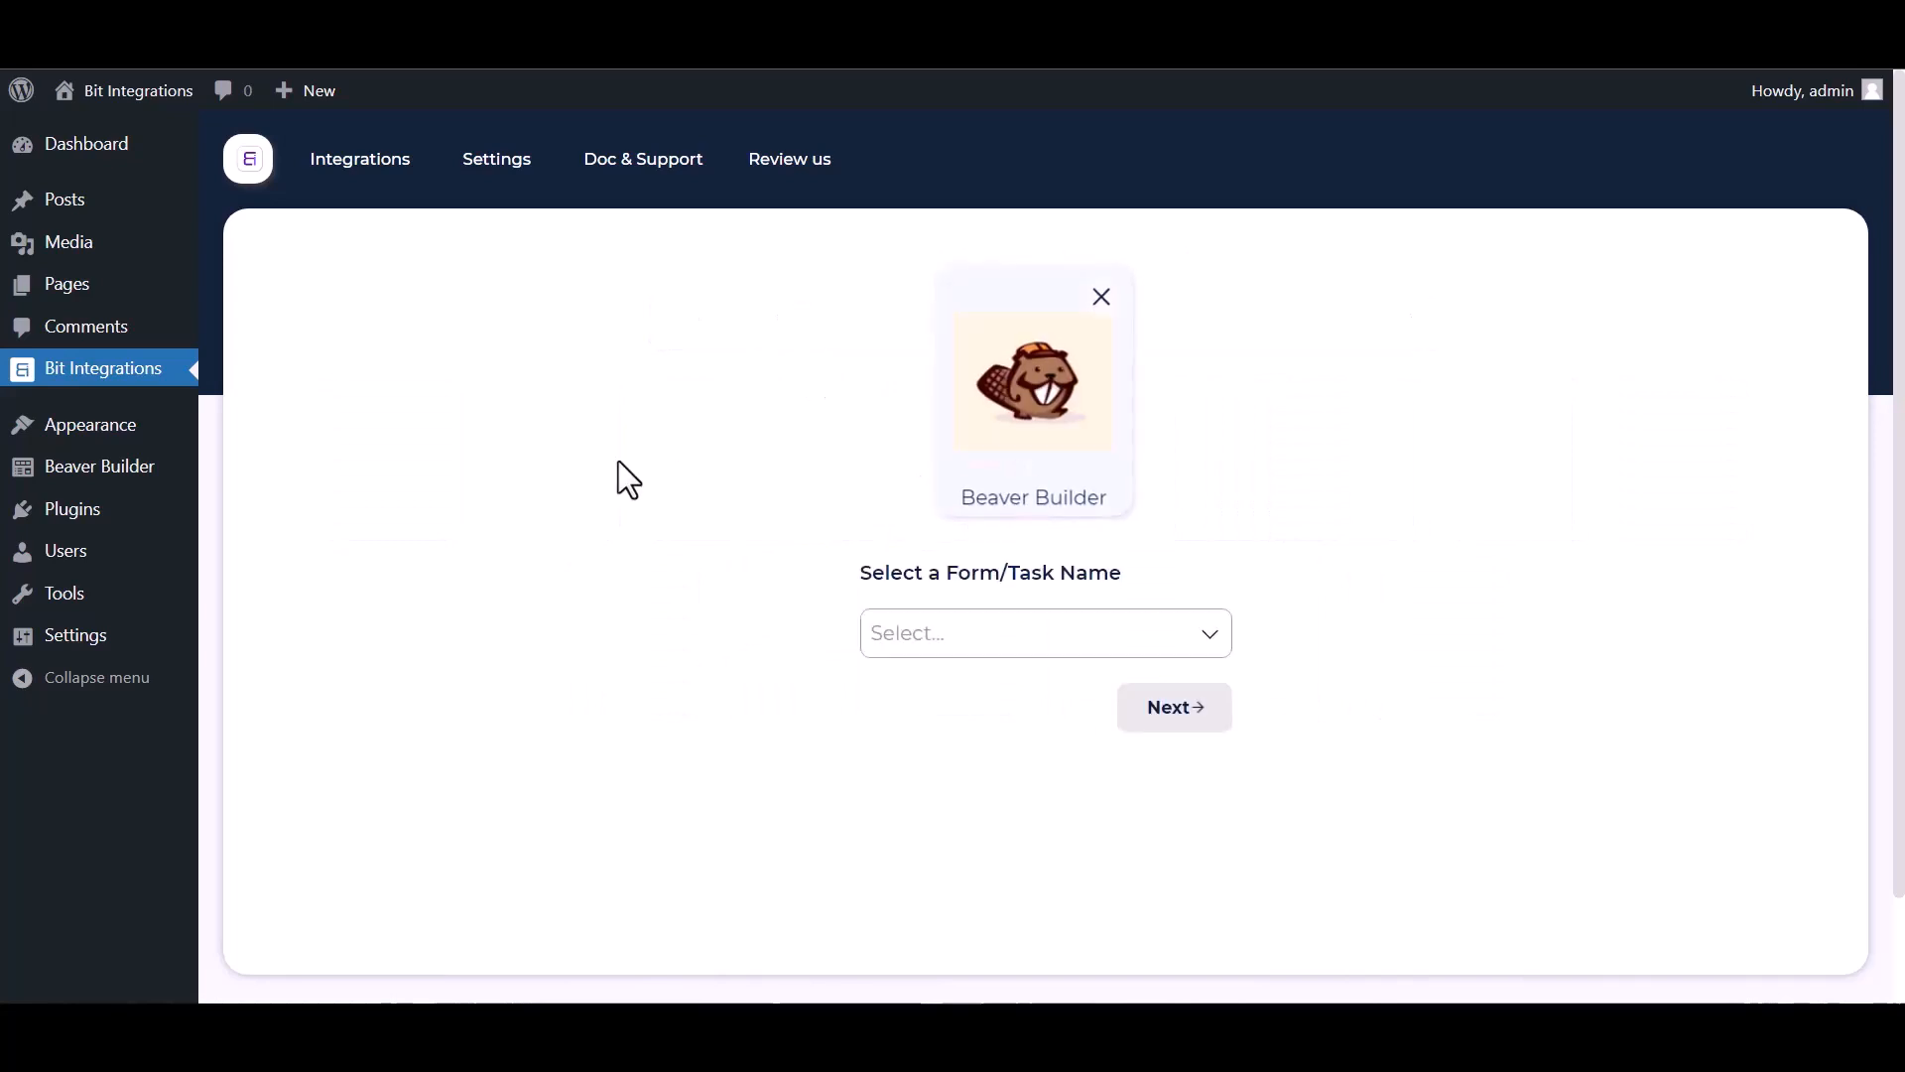
left_click(954, 638)
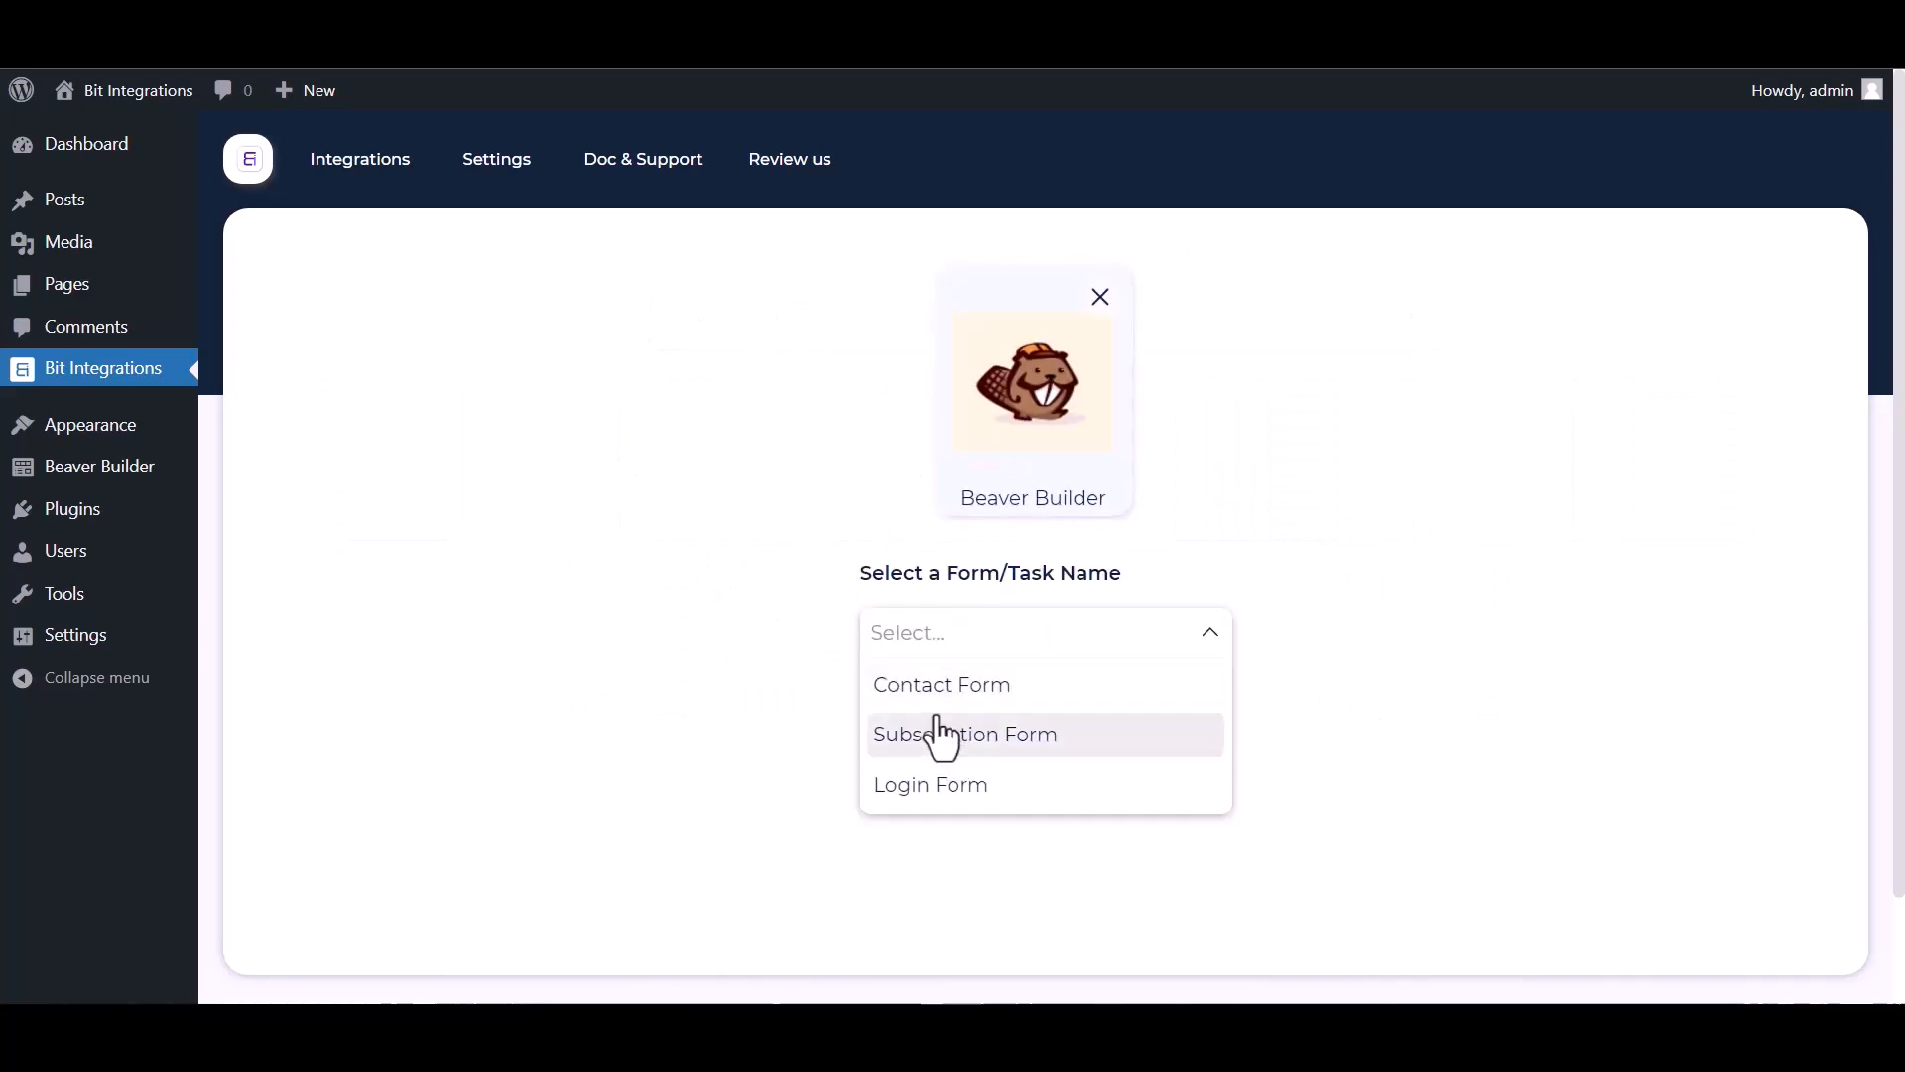
left_click(950, 692)
left_click(1221, 722)
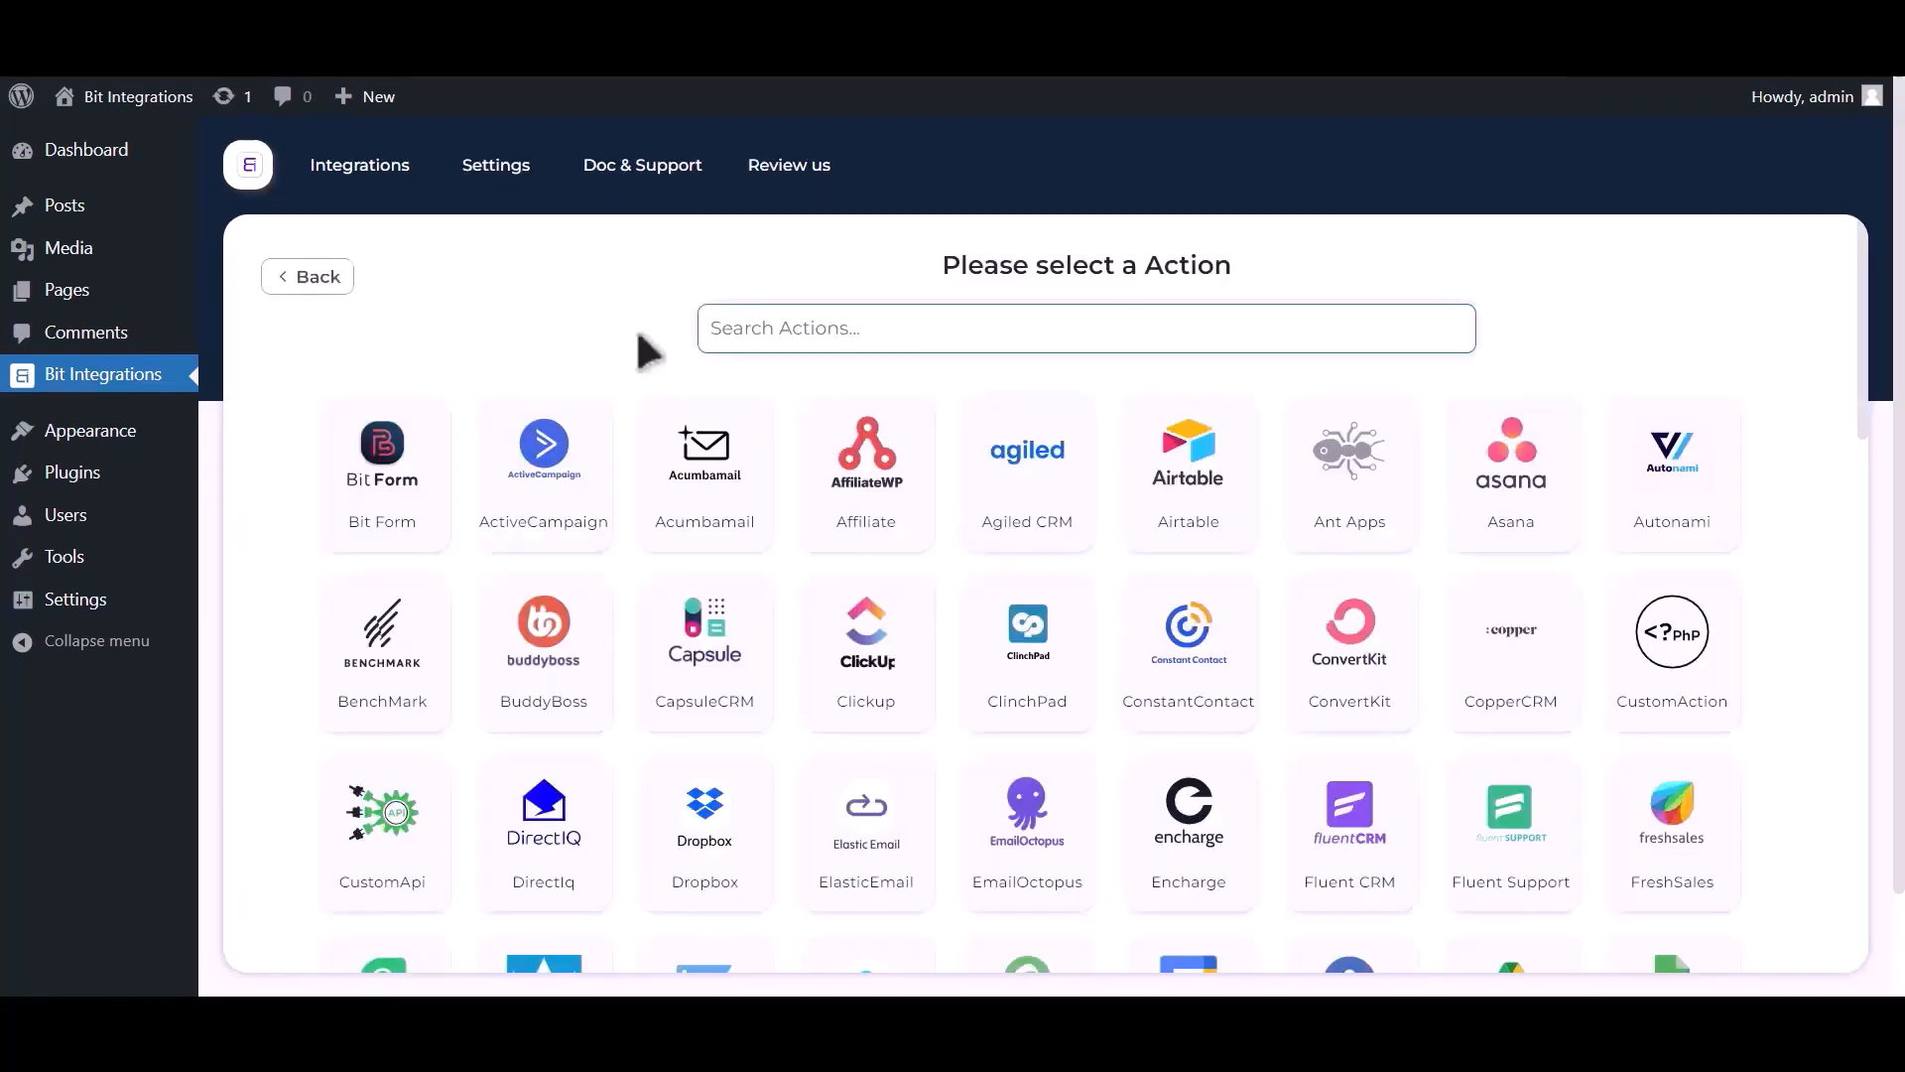
Choose Google Sheet as the action and follow the Google API Console credentials link.
type("go")
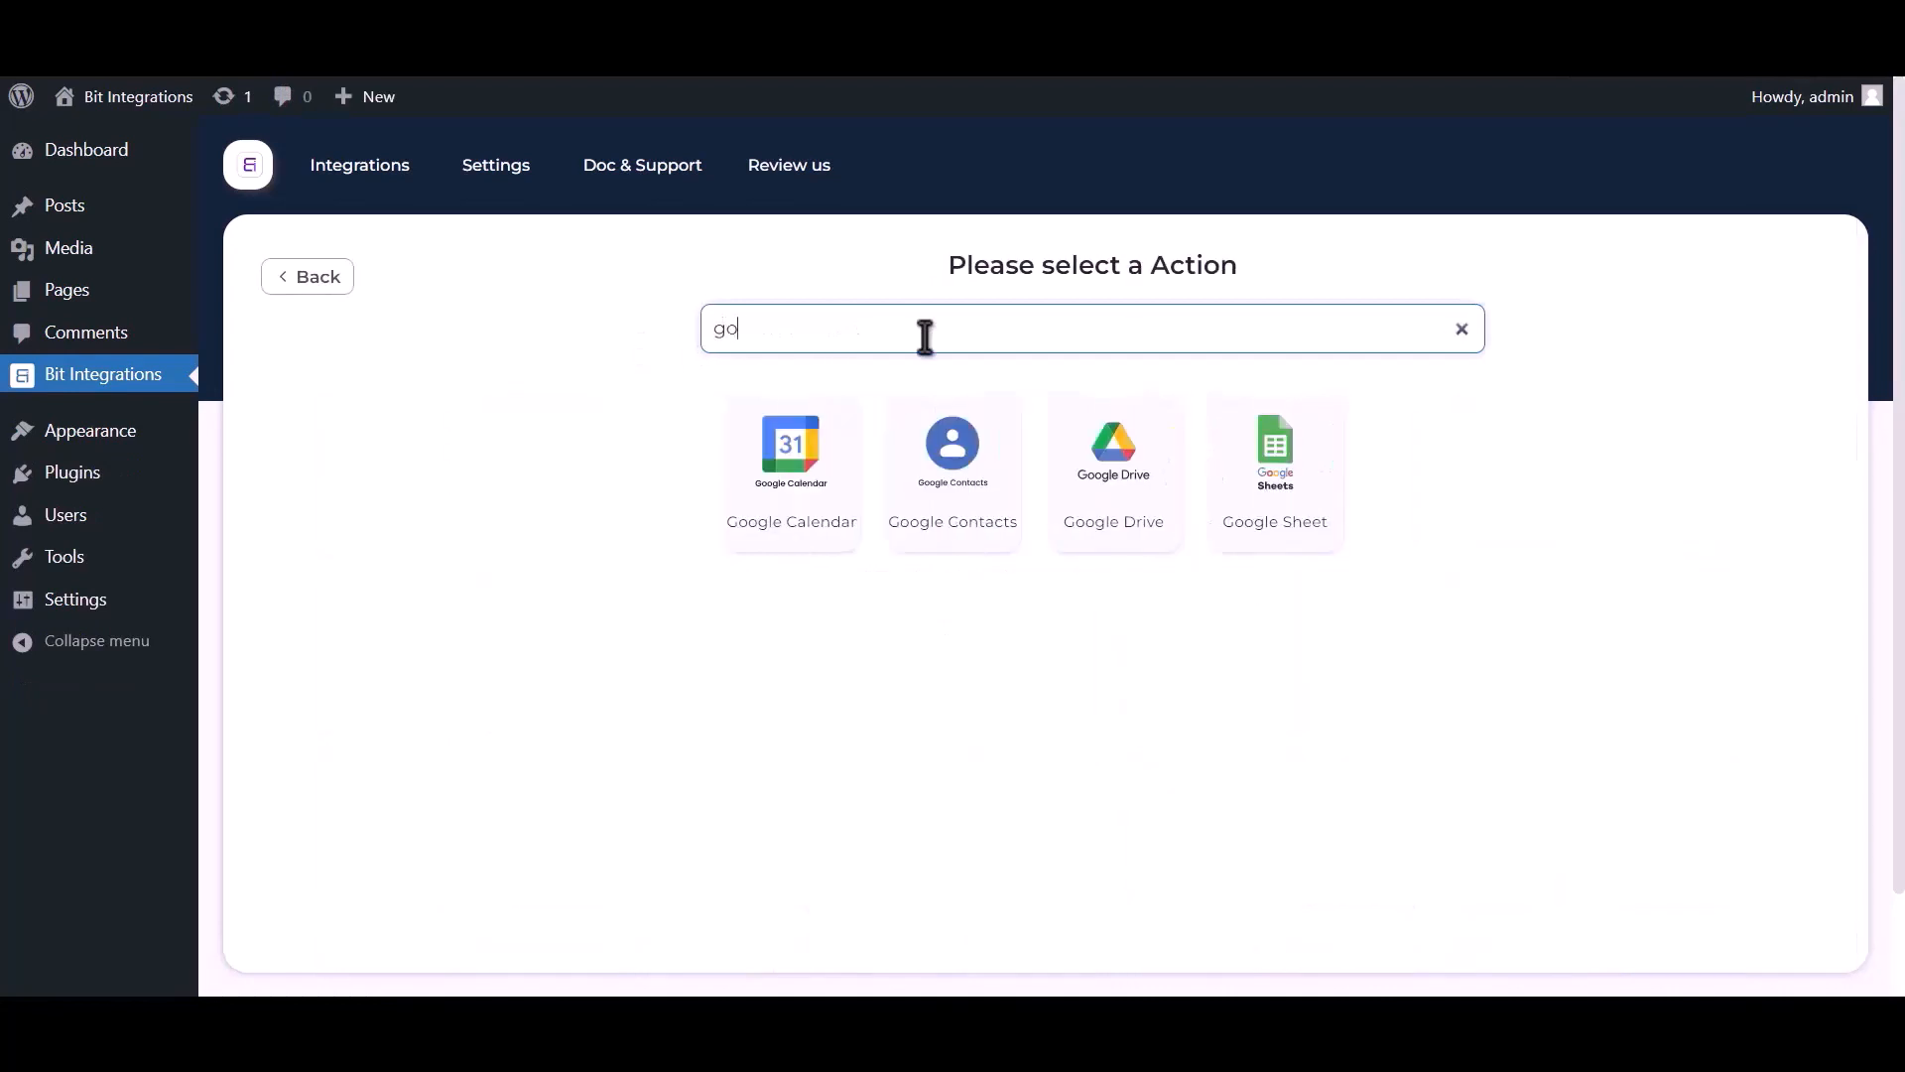
type("ogle sheet")
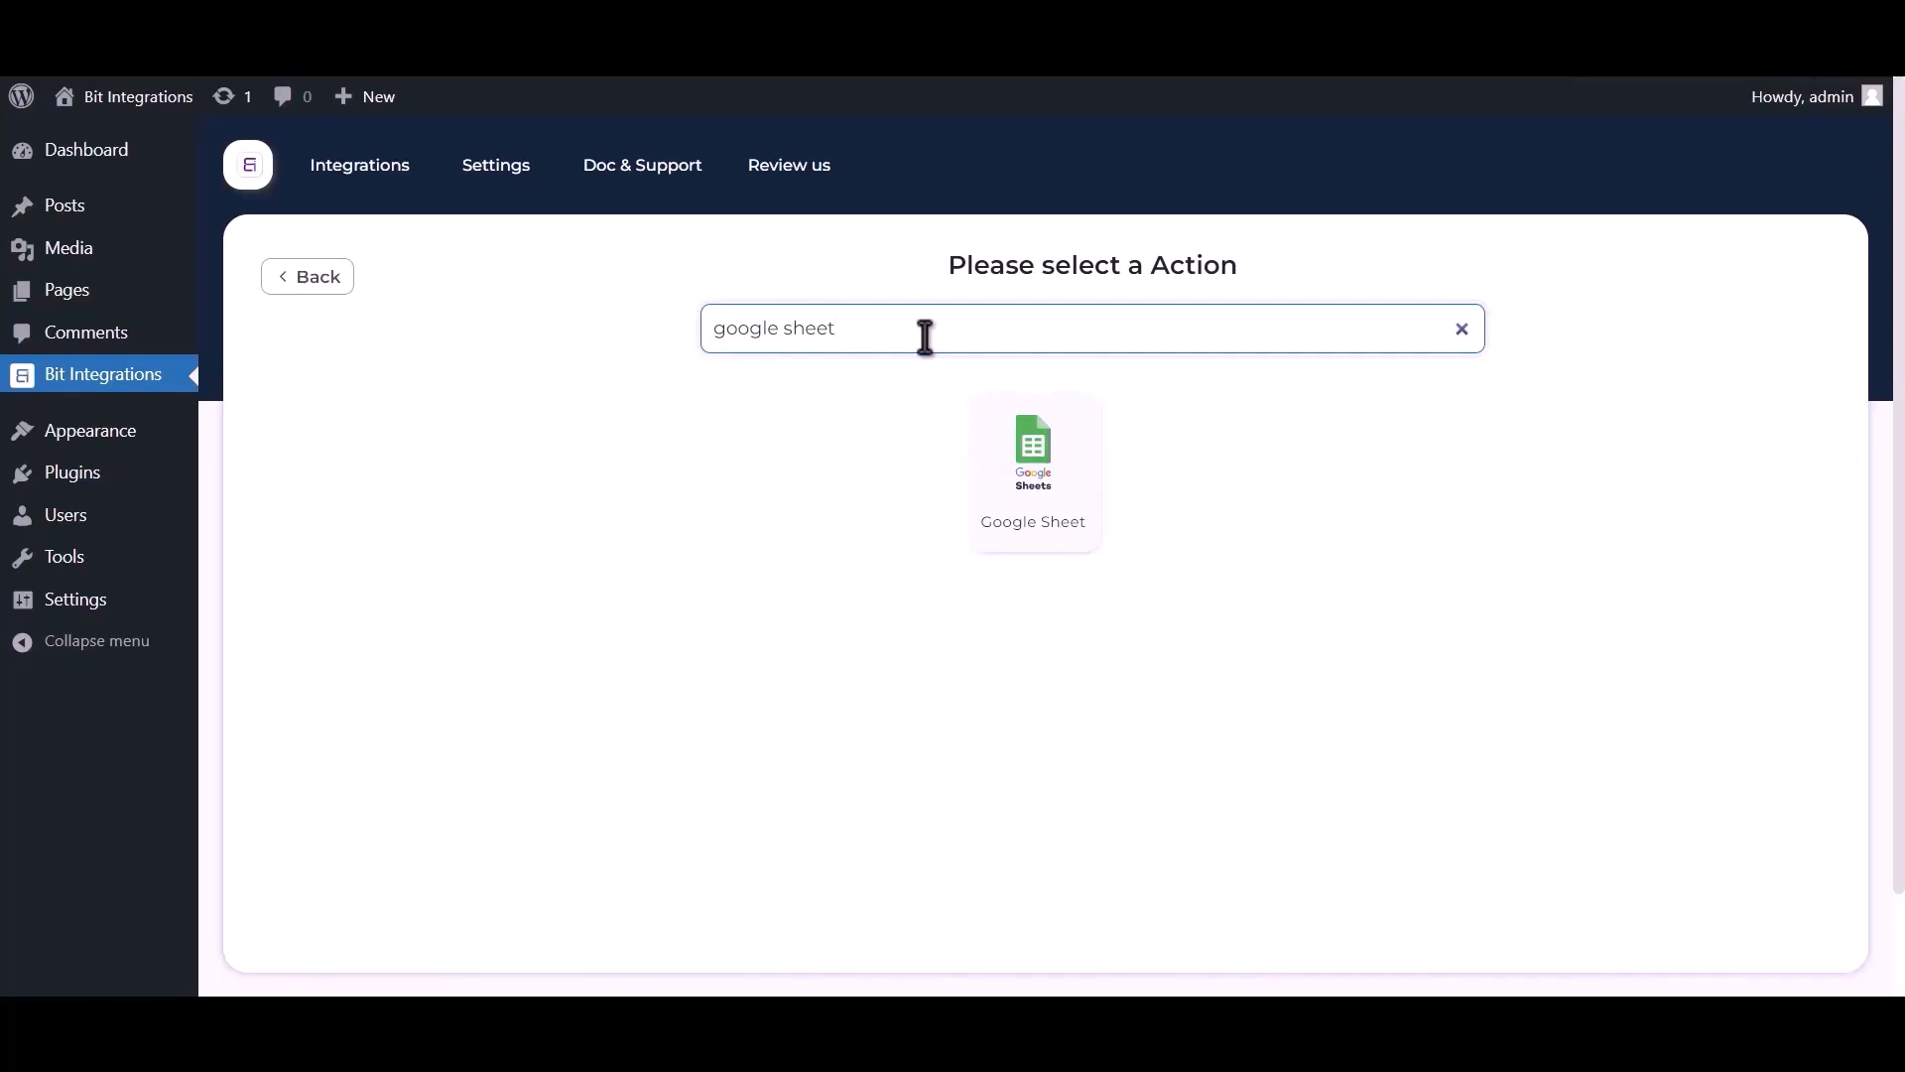
left_click(1033, 471)
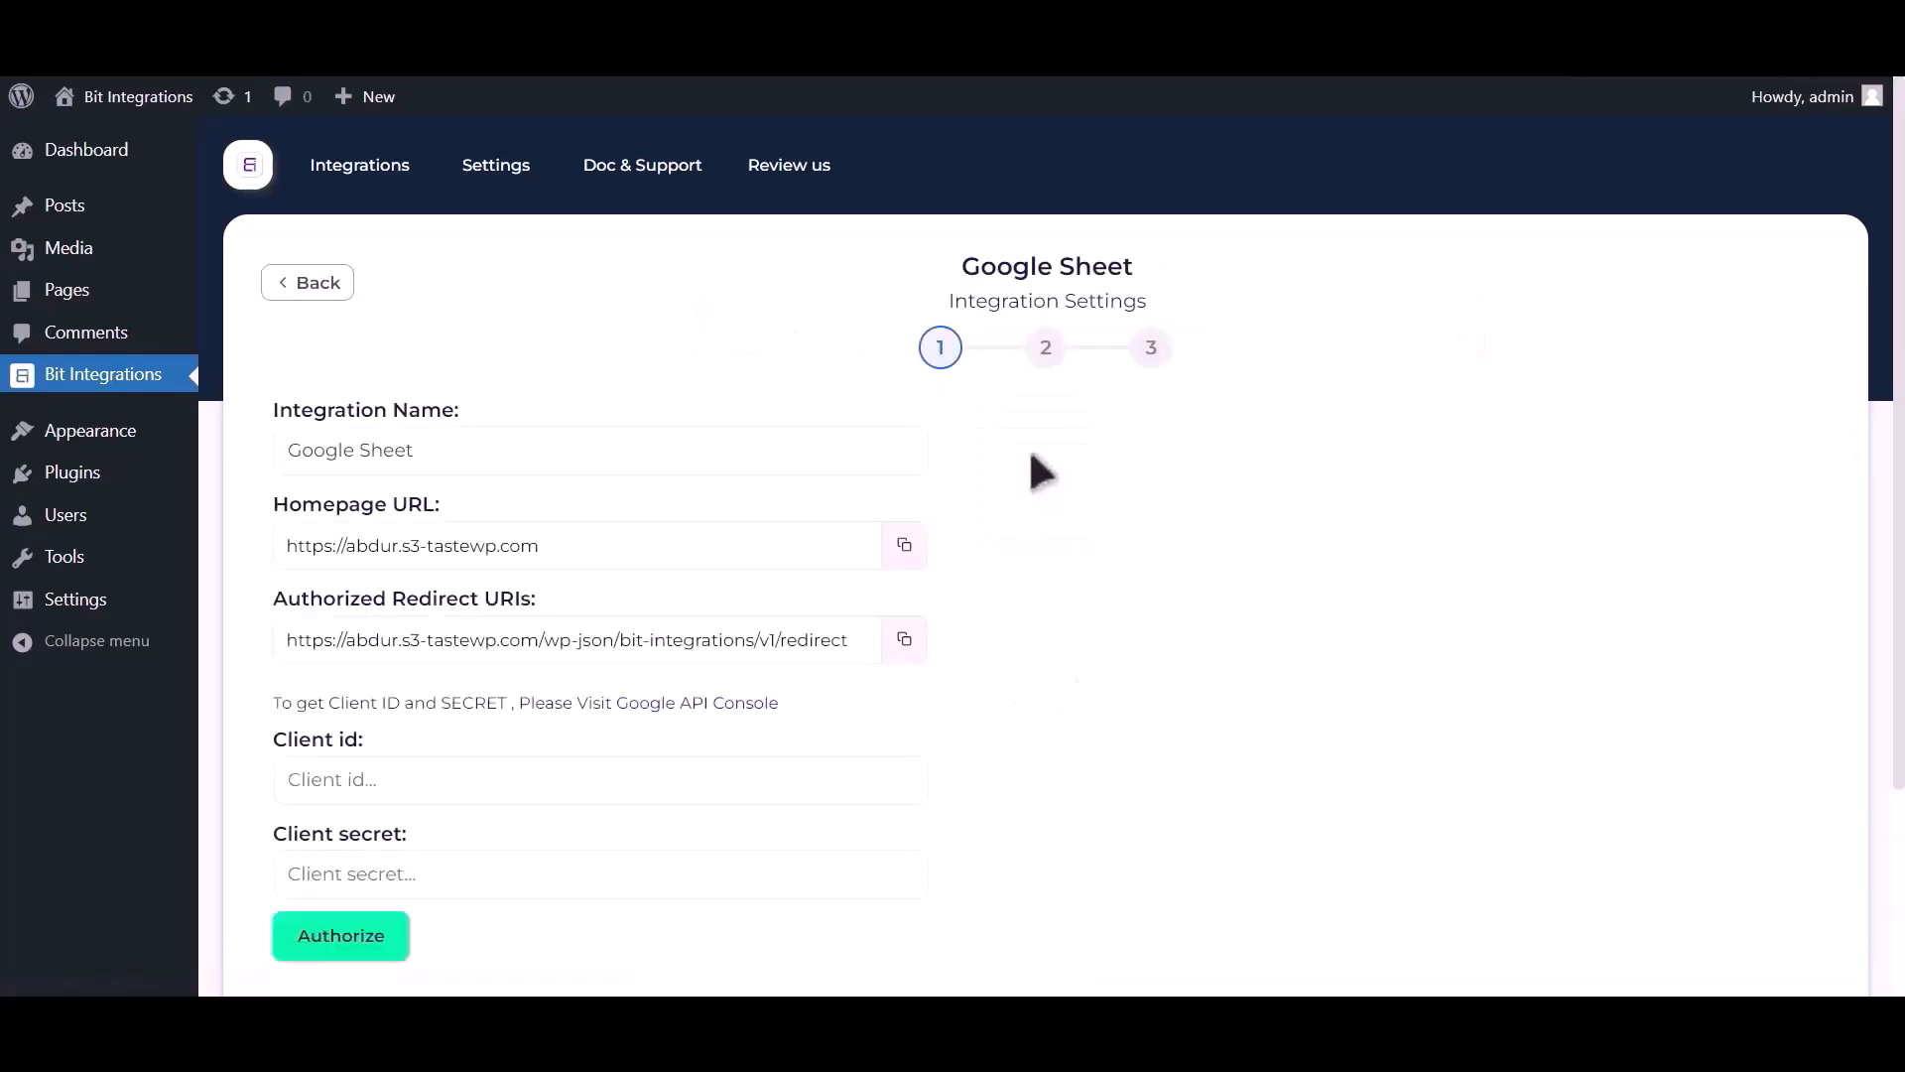
left_click_drag(276, 705, 672, 727)
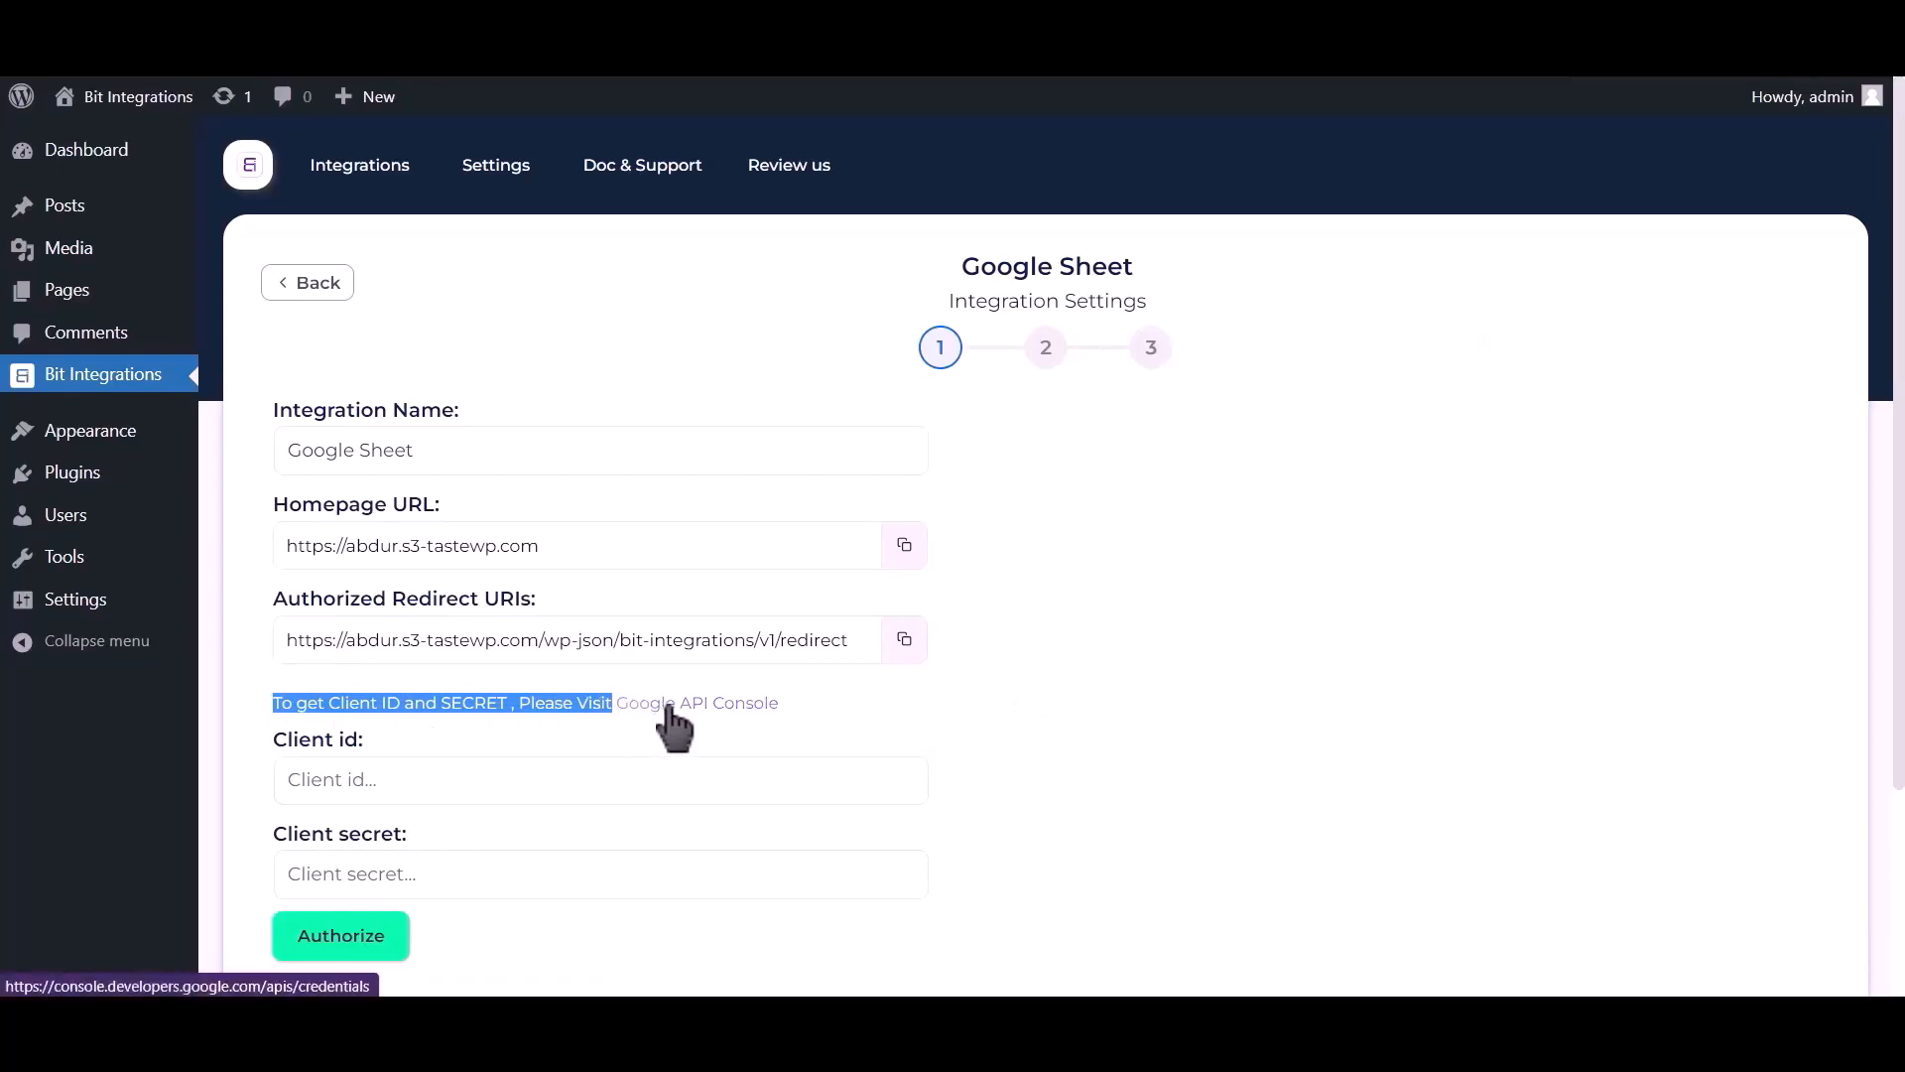
left_click(670, 710)
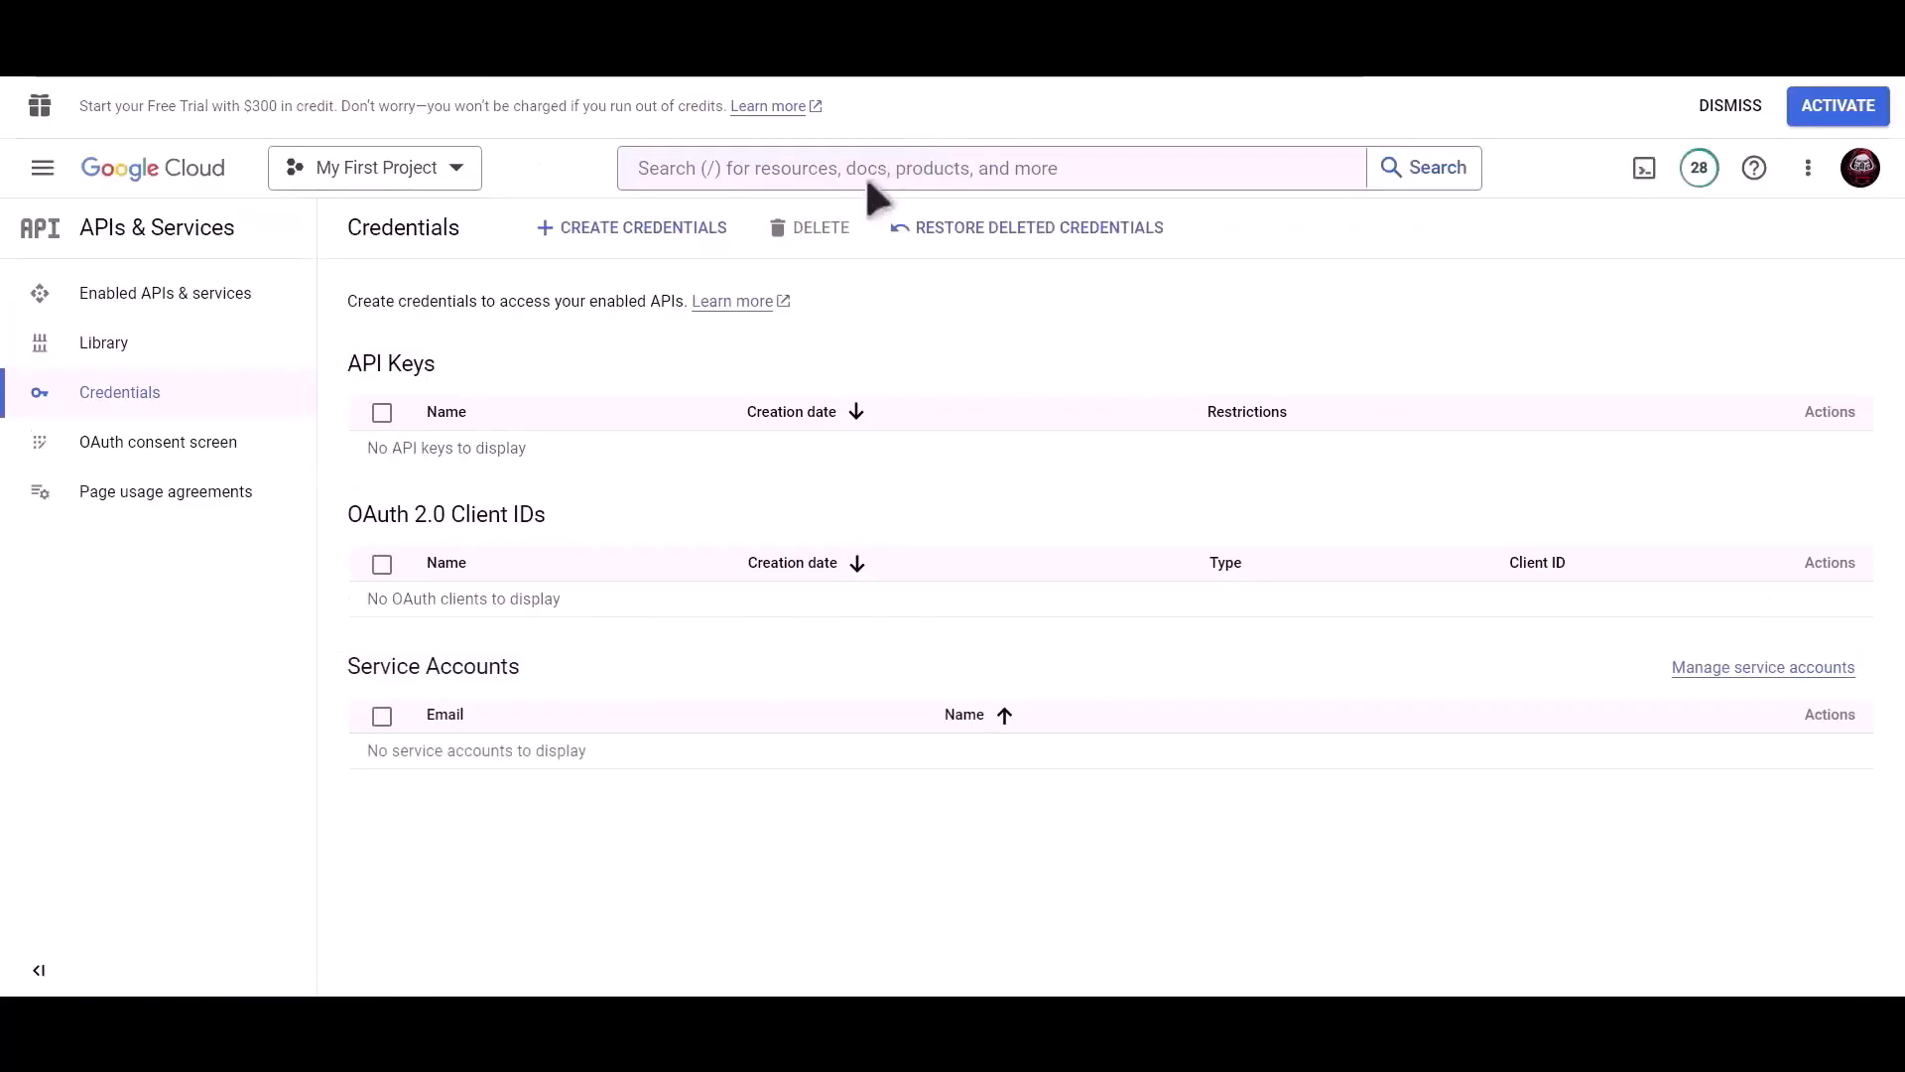
Search the console for 'Google drive api' and enable the Google Drive API.
left_click(870, 179)
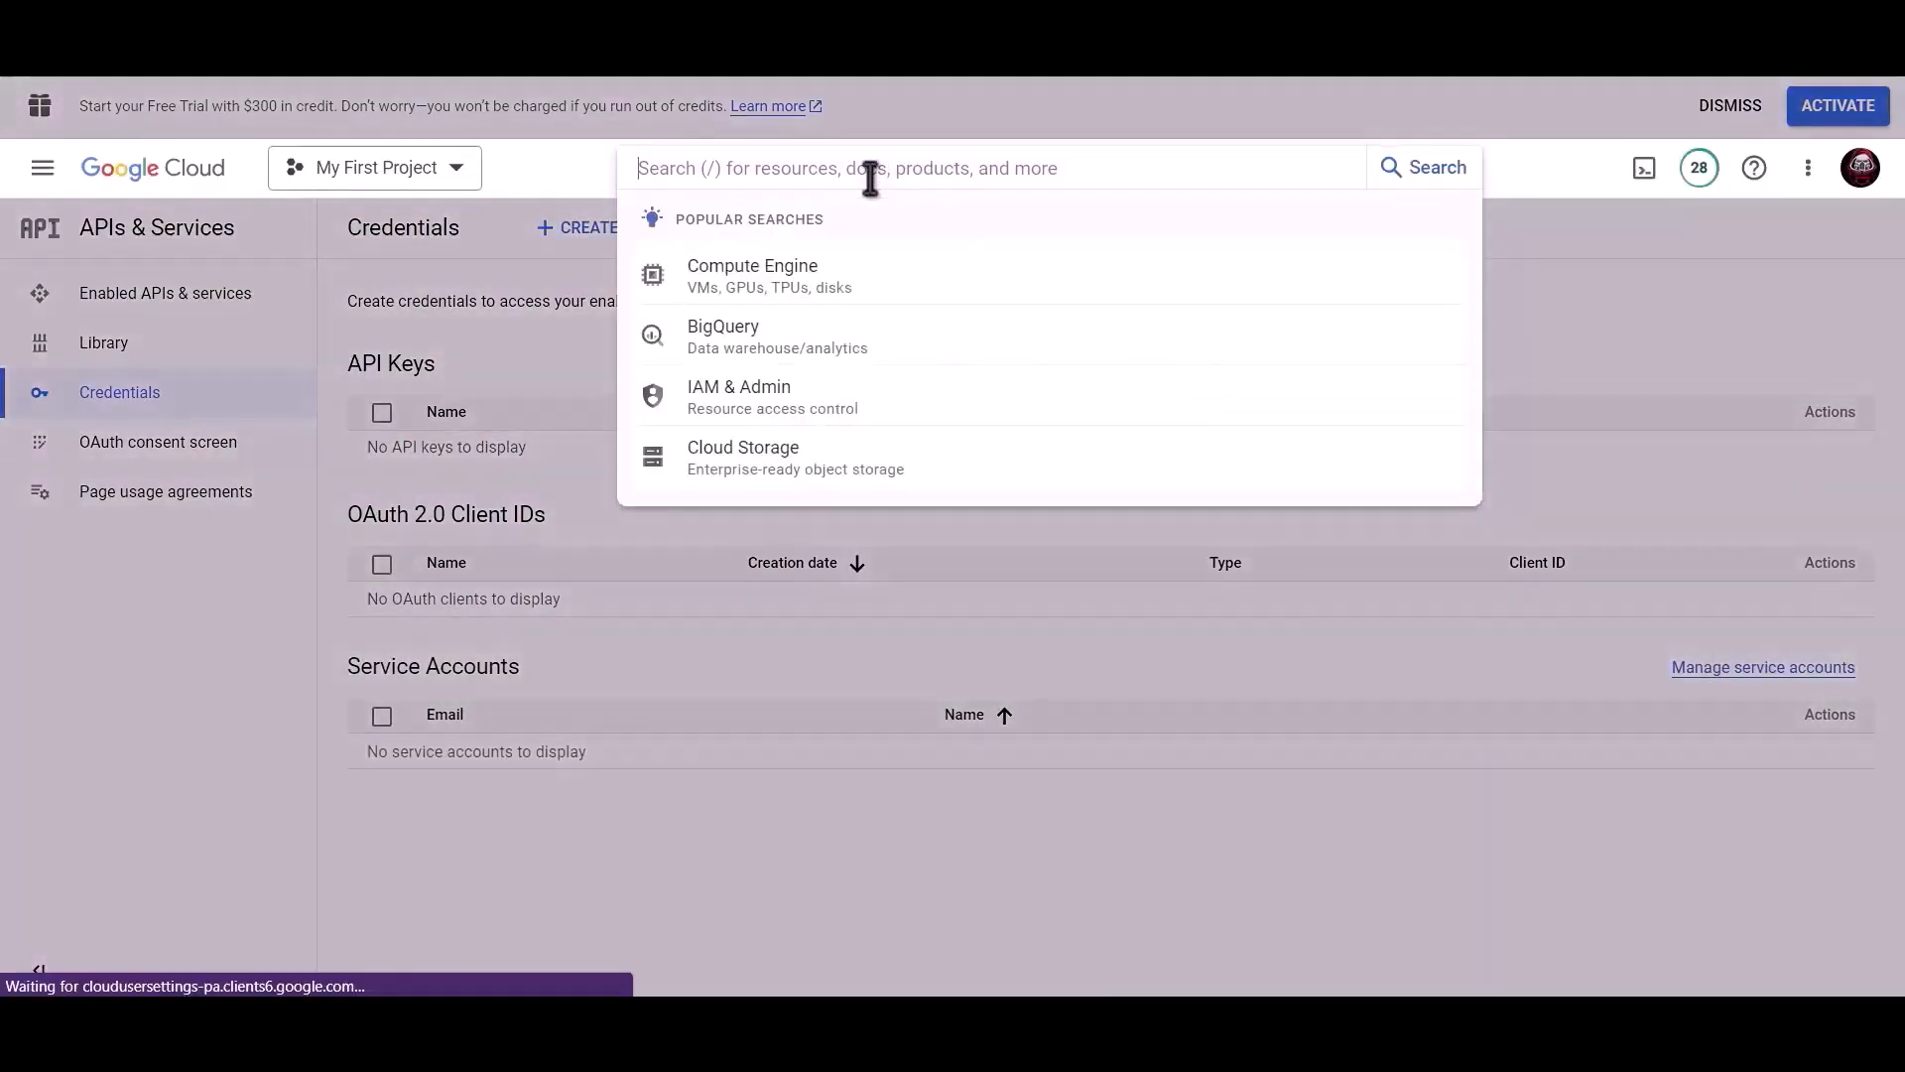
type("Google dr")
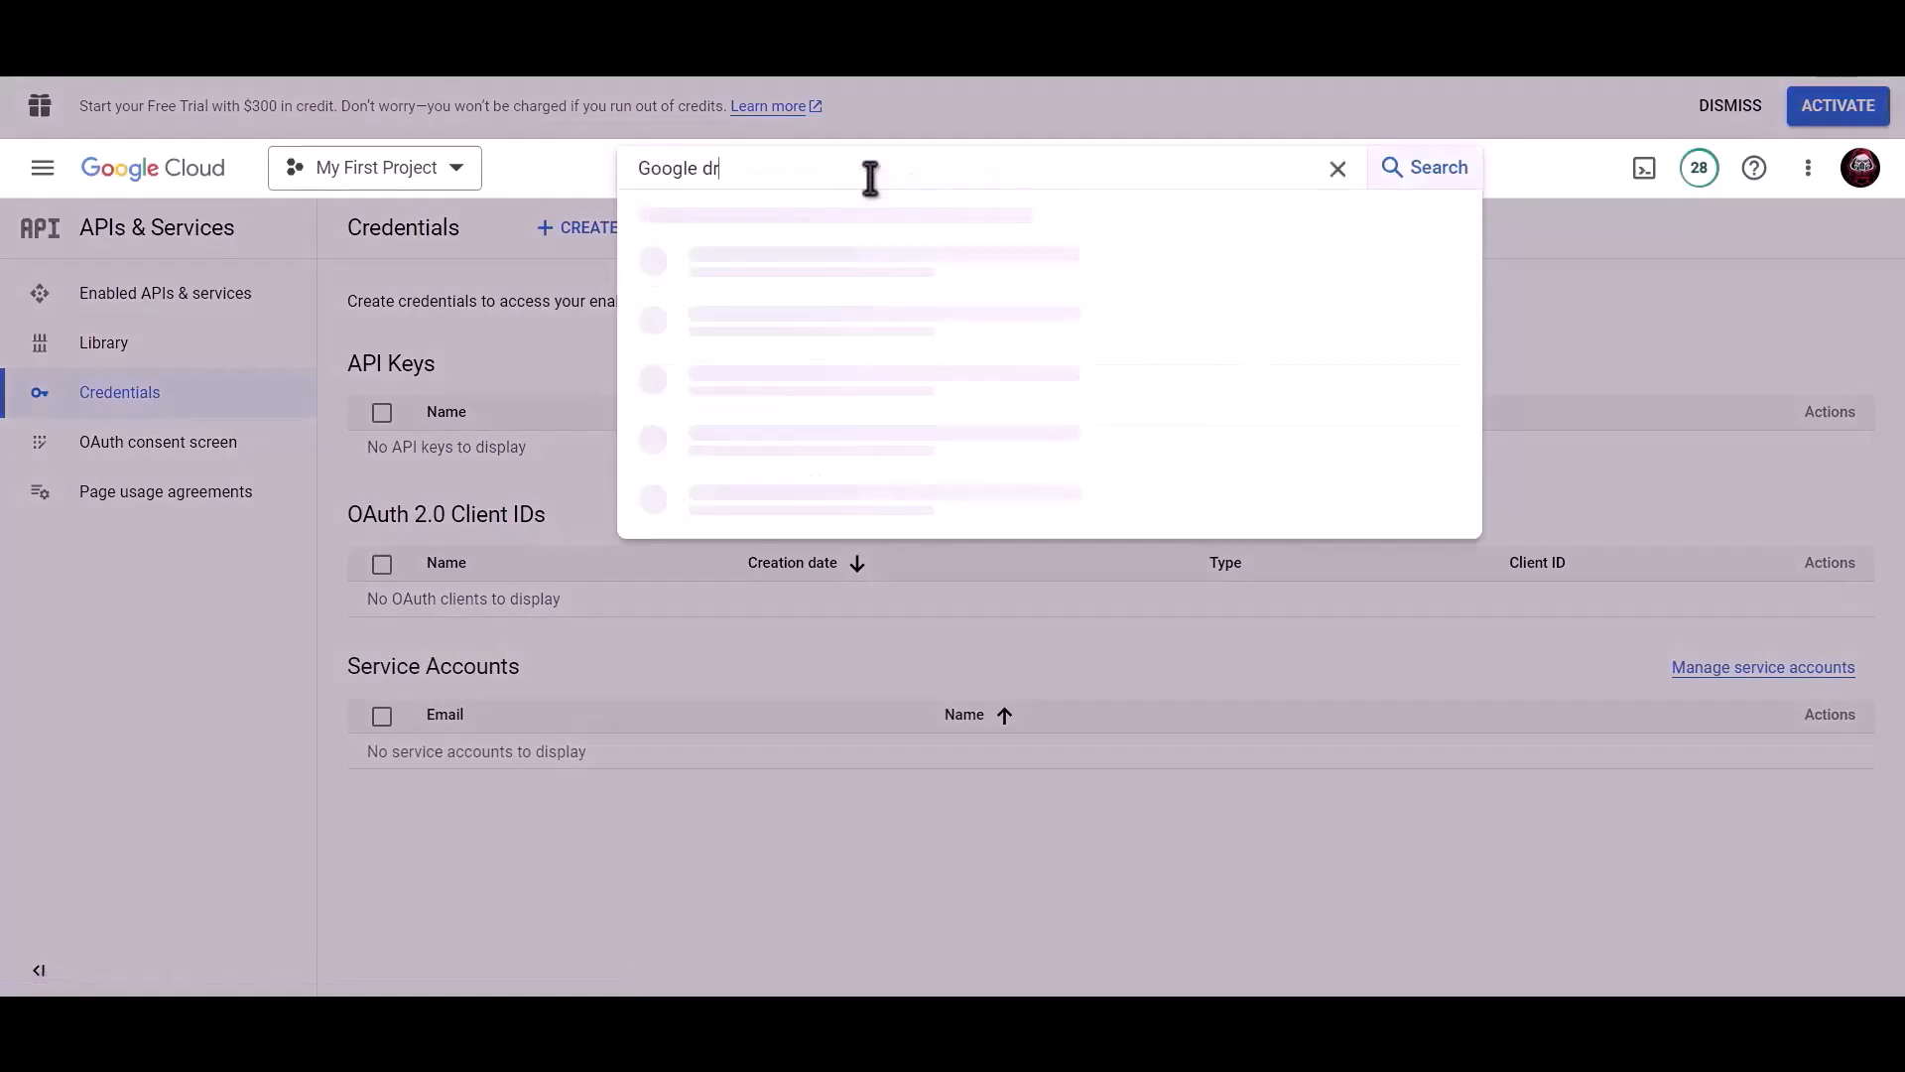
type("ive api")
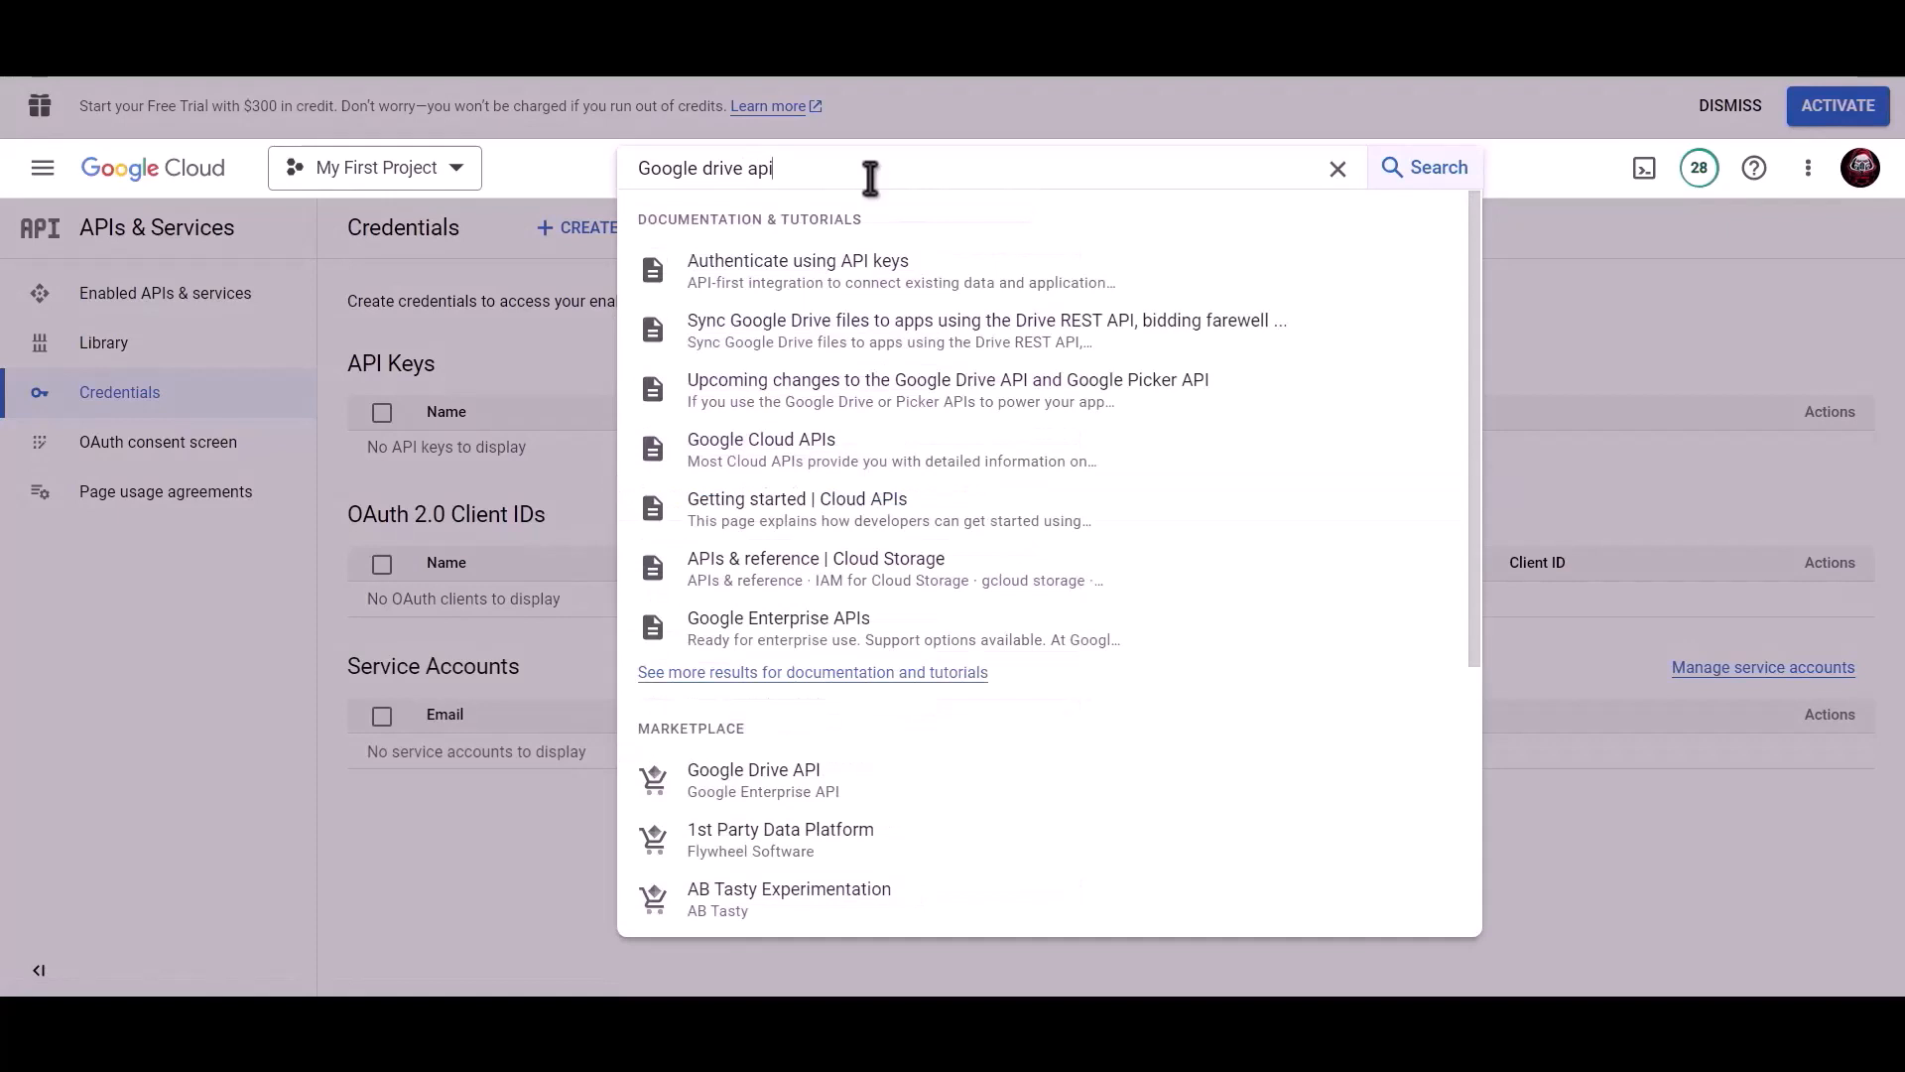
left_click(789, 774)
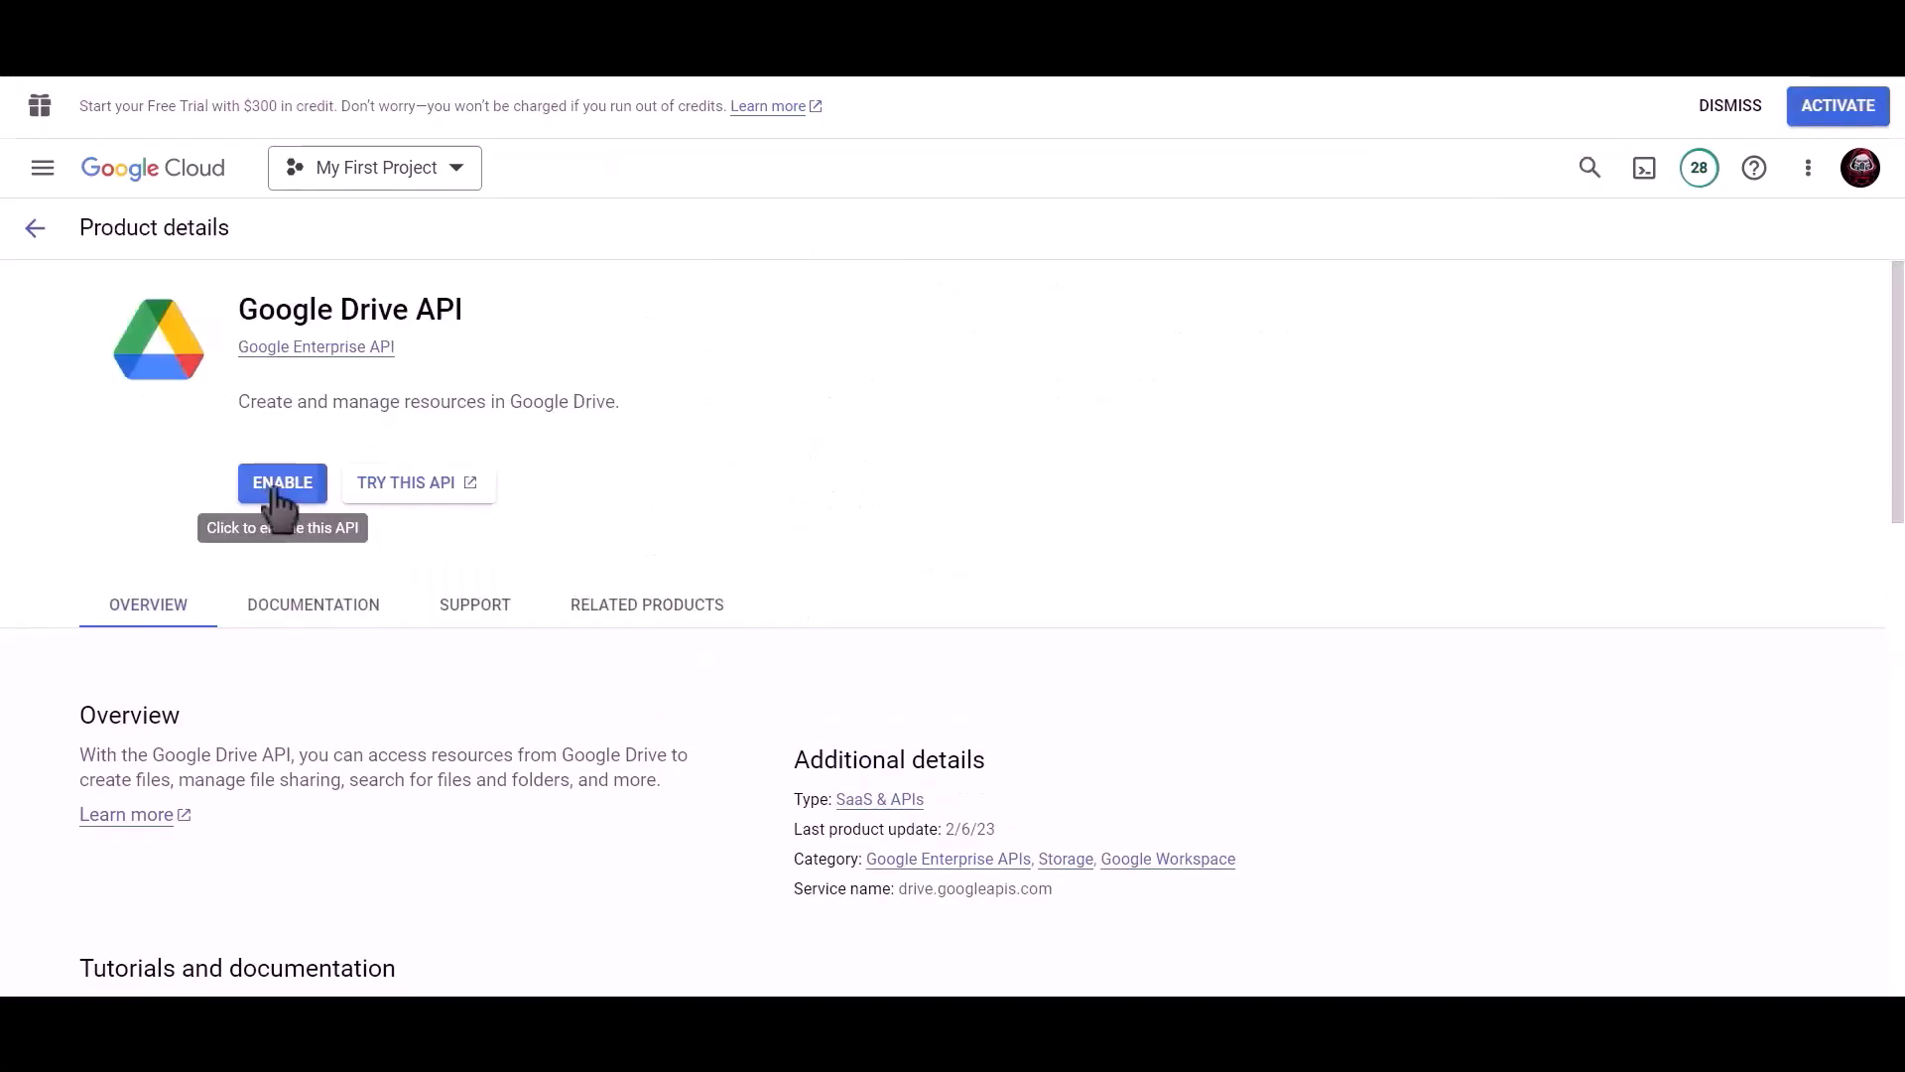
left_click(278, 488)
Search the console for 'google sheet' and enable the Google Sheets API.
left_click(1017, 168)
type("g")
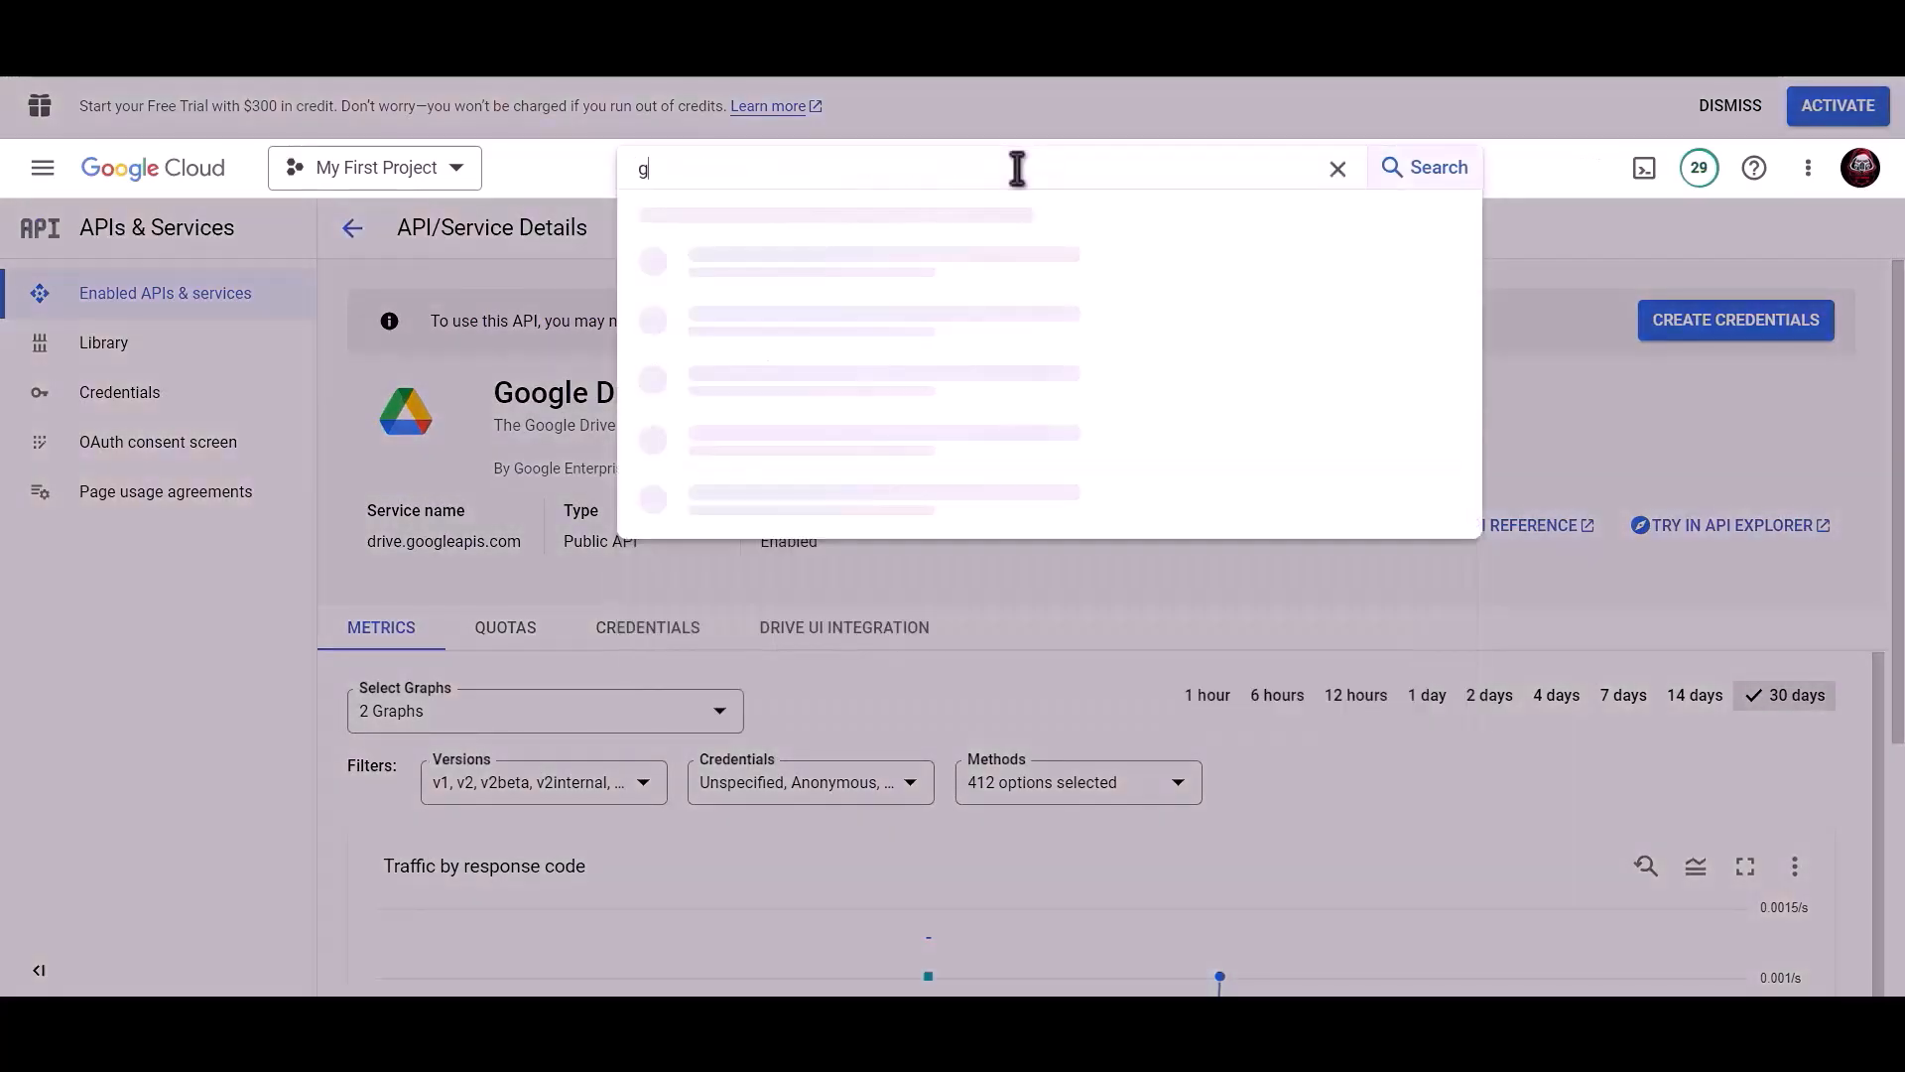
type("oogle sheet")
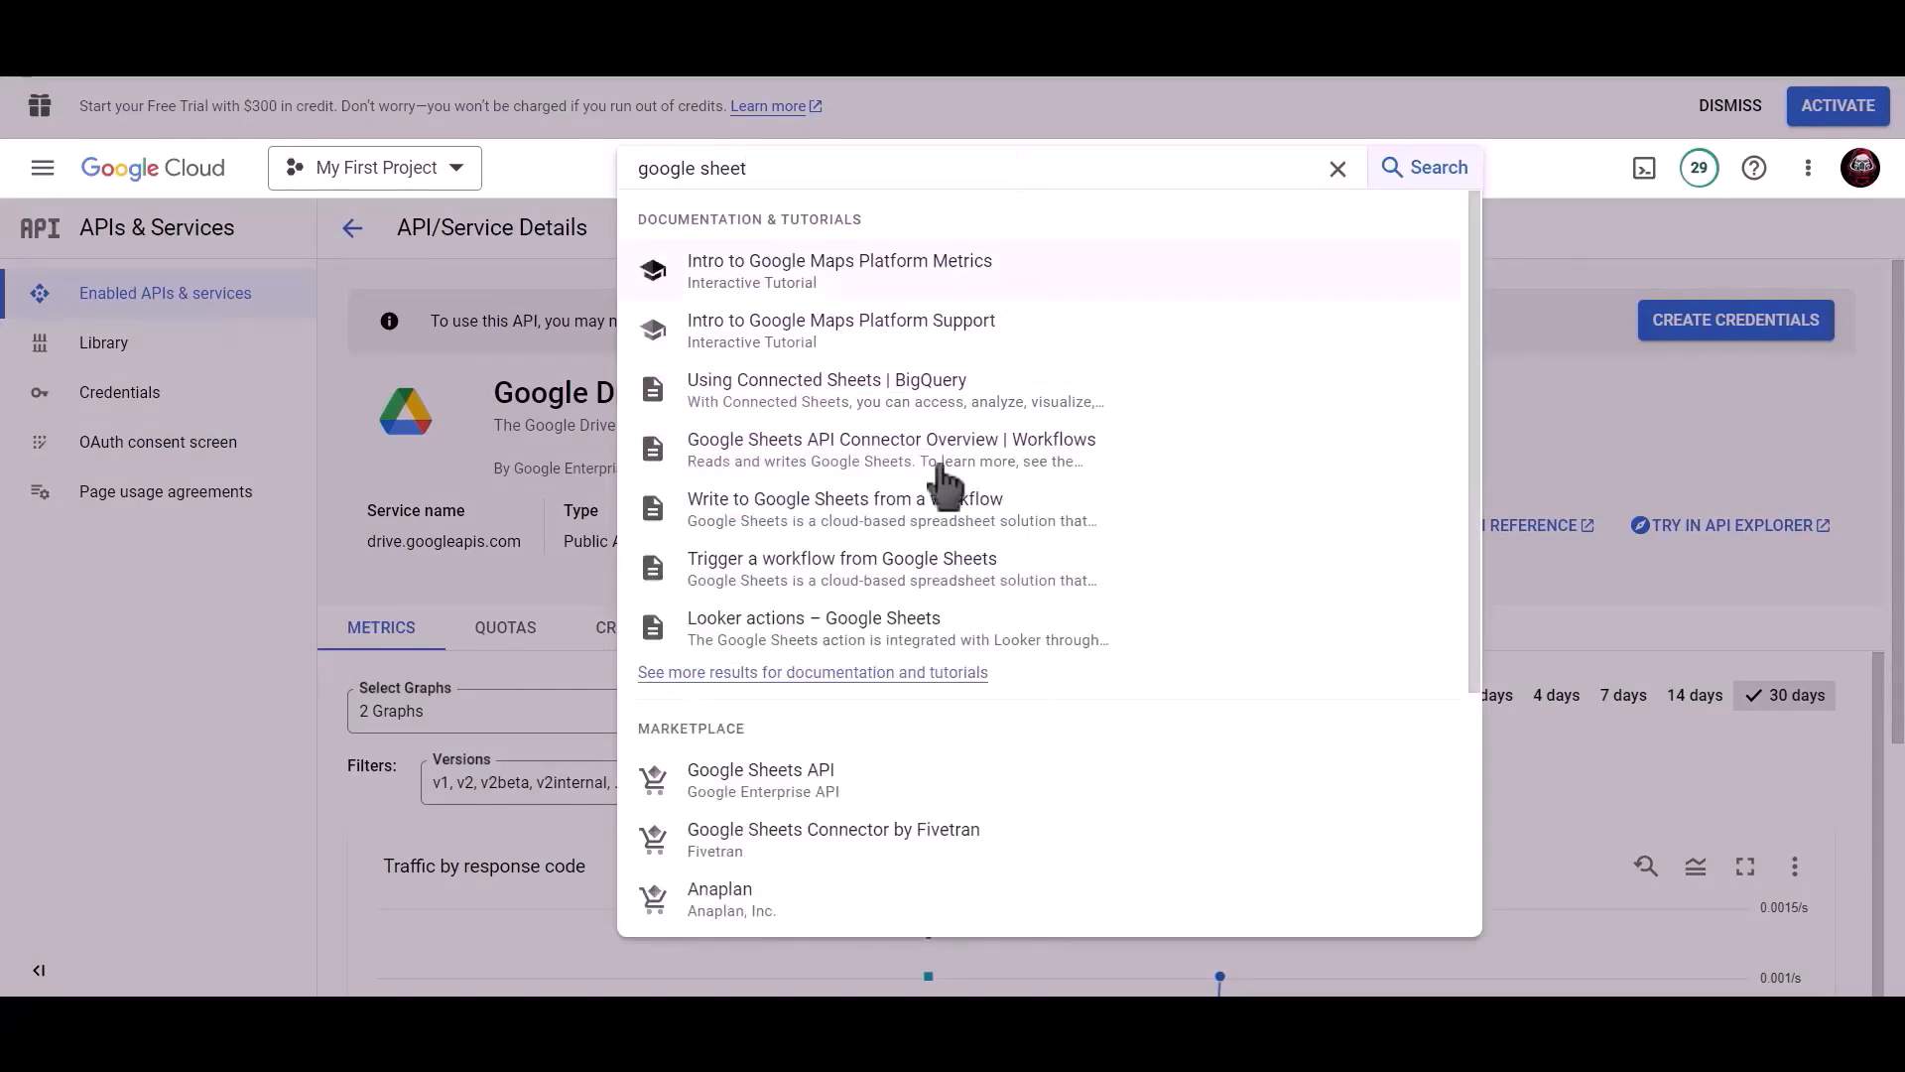
left_click(799, 778)
left_click(260, 480)
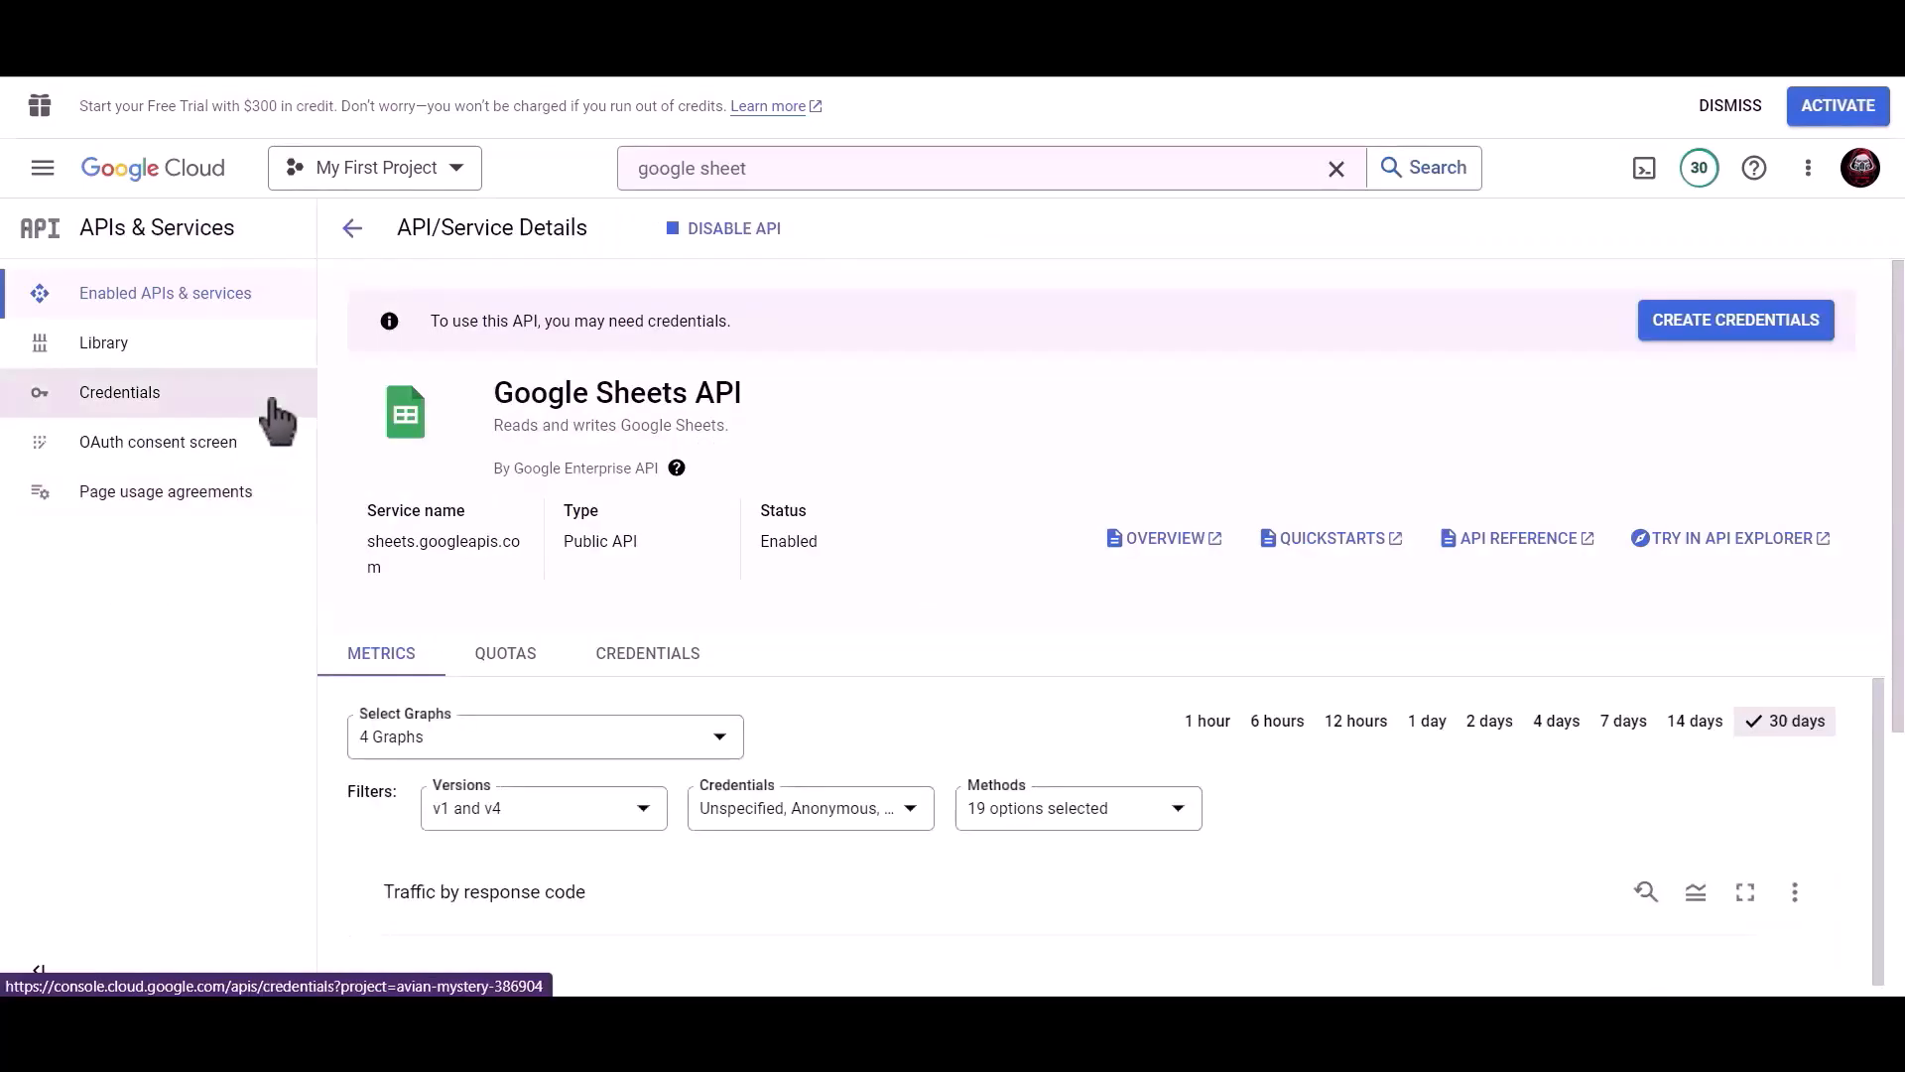
Start a new Web application OAuth client ID credential named 'Bit Integrations'.
left_click(179, 417)
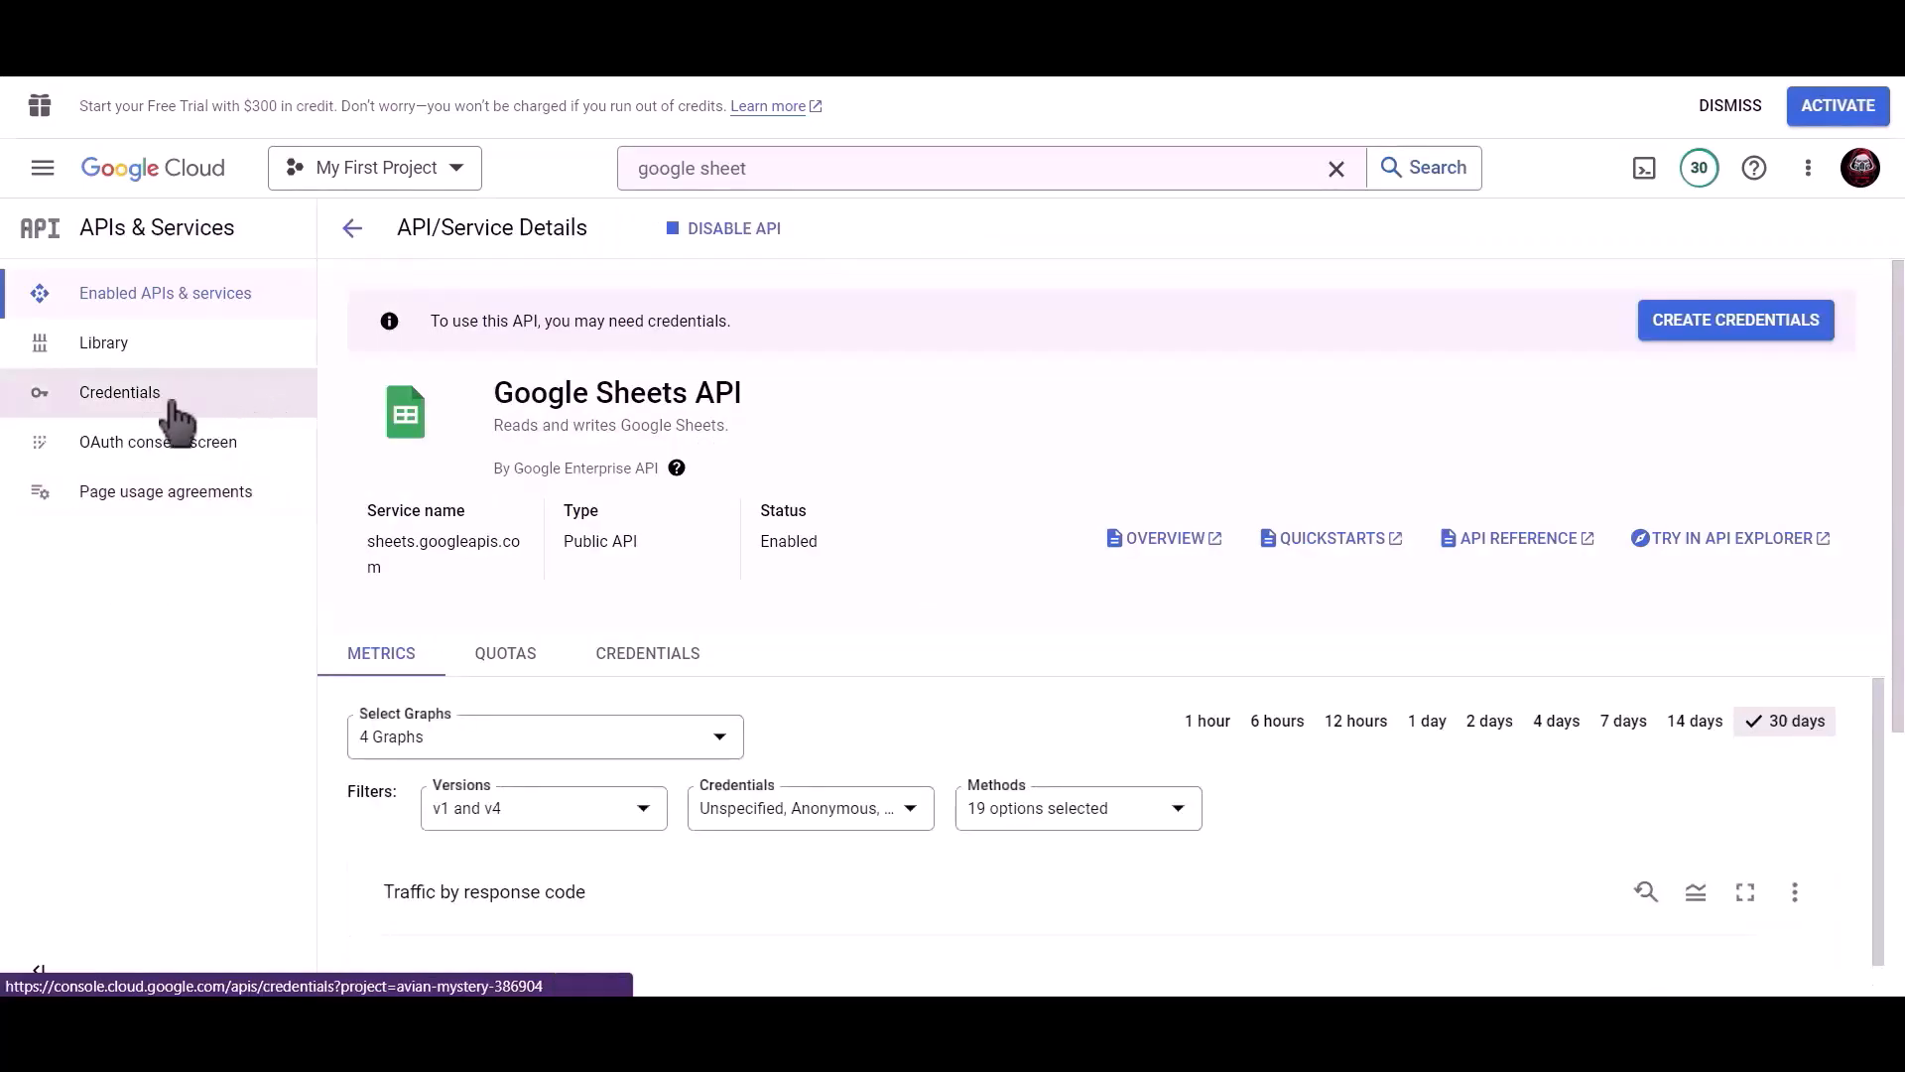
left_click(657, 238)
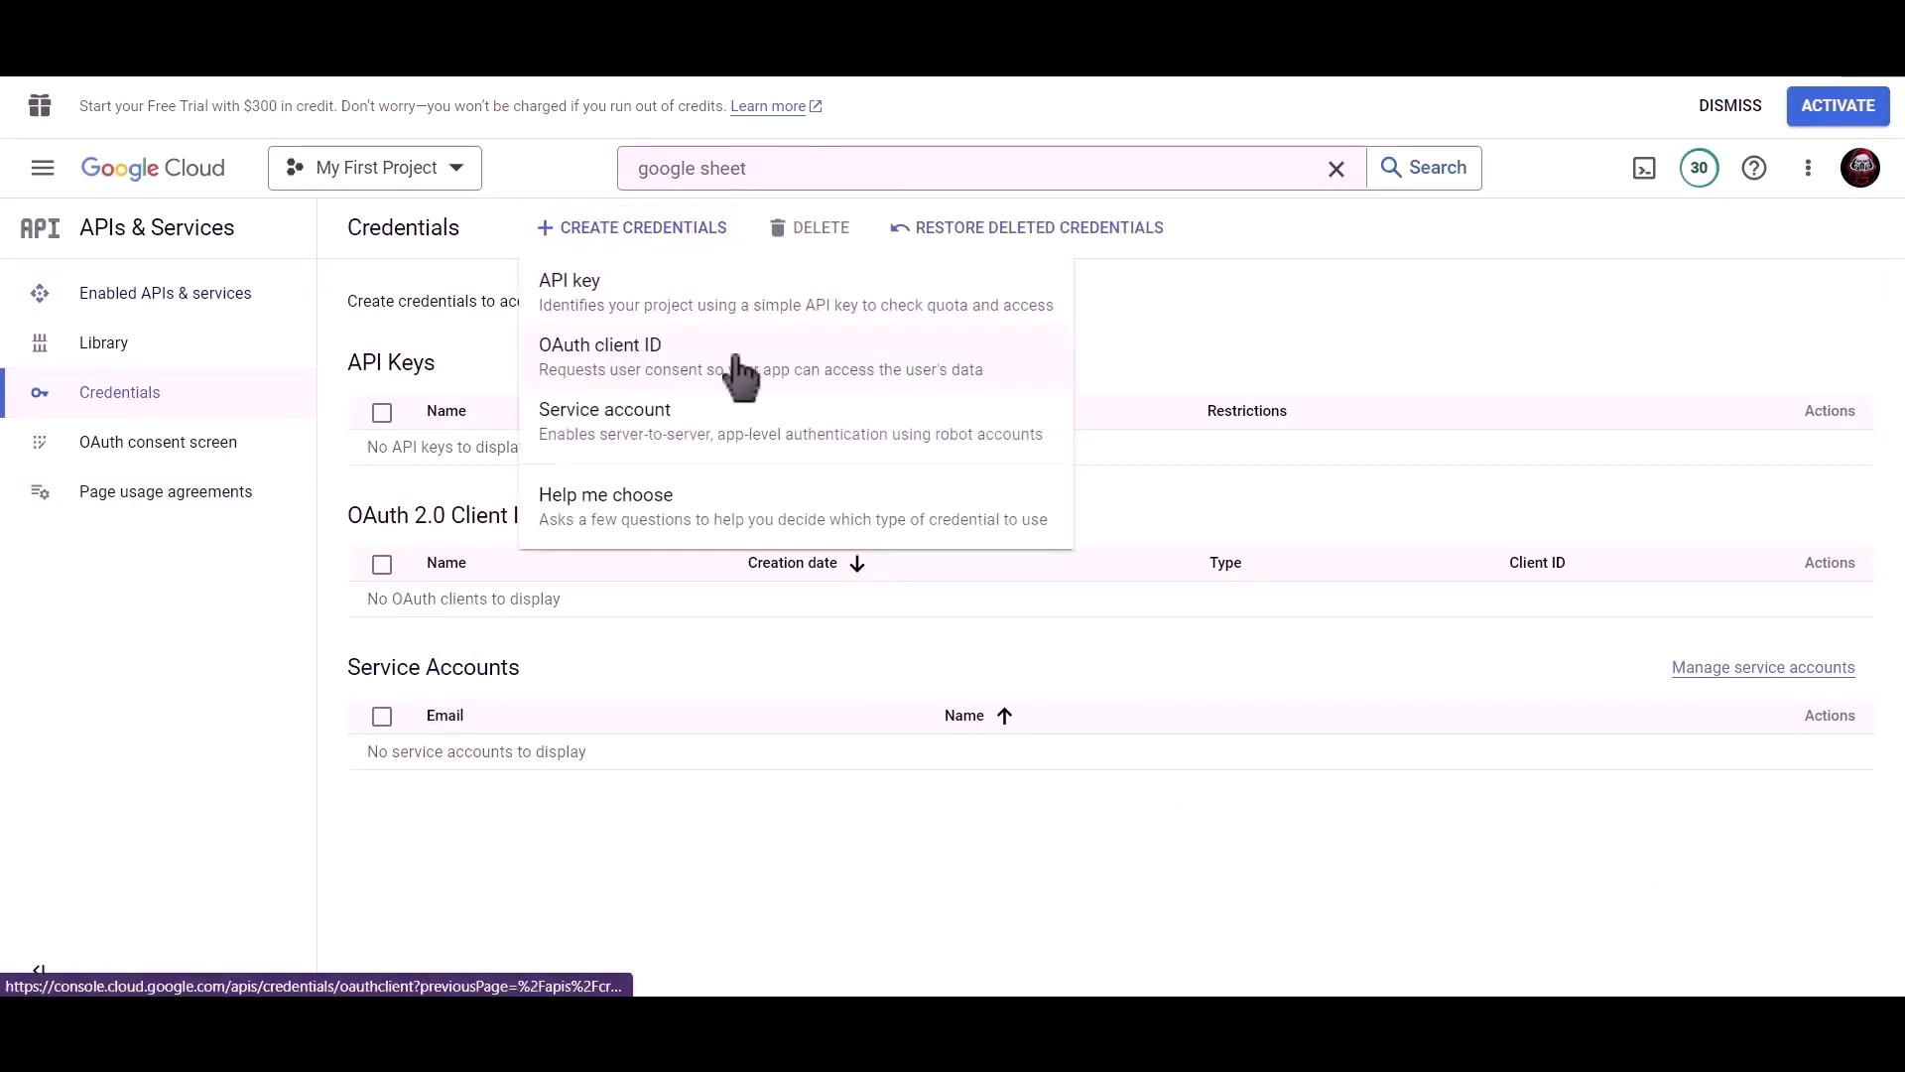
left_click(742, 367)
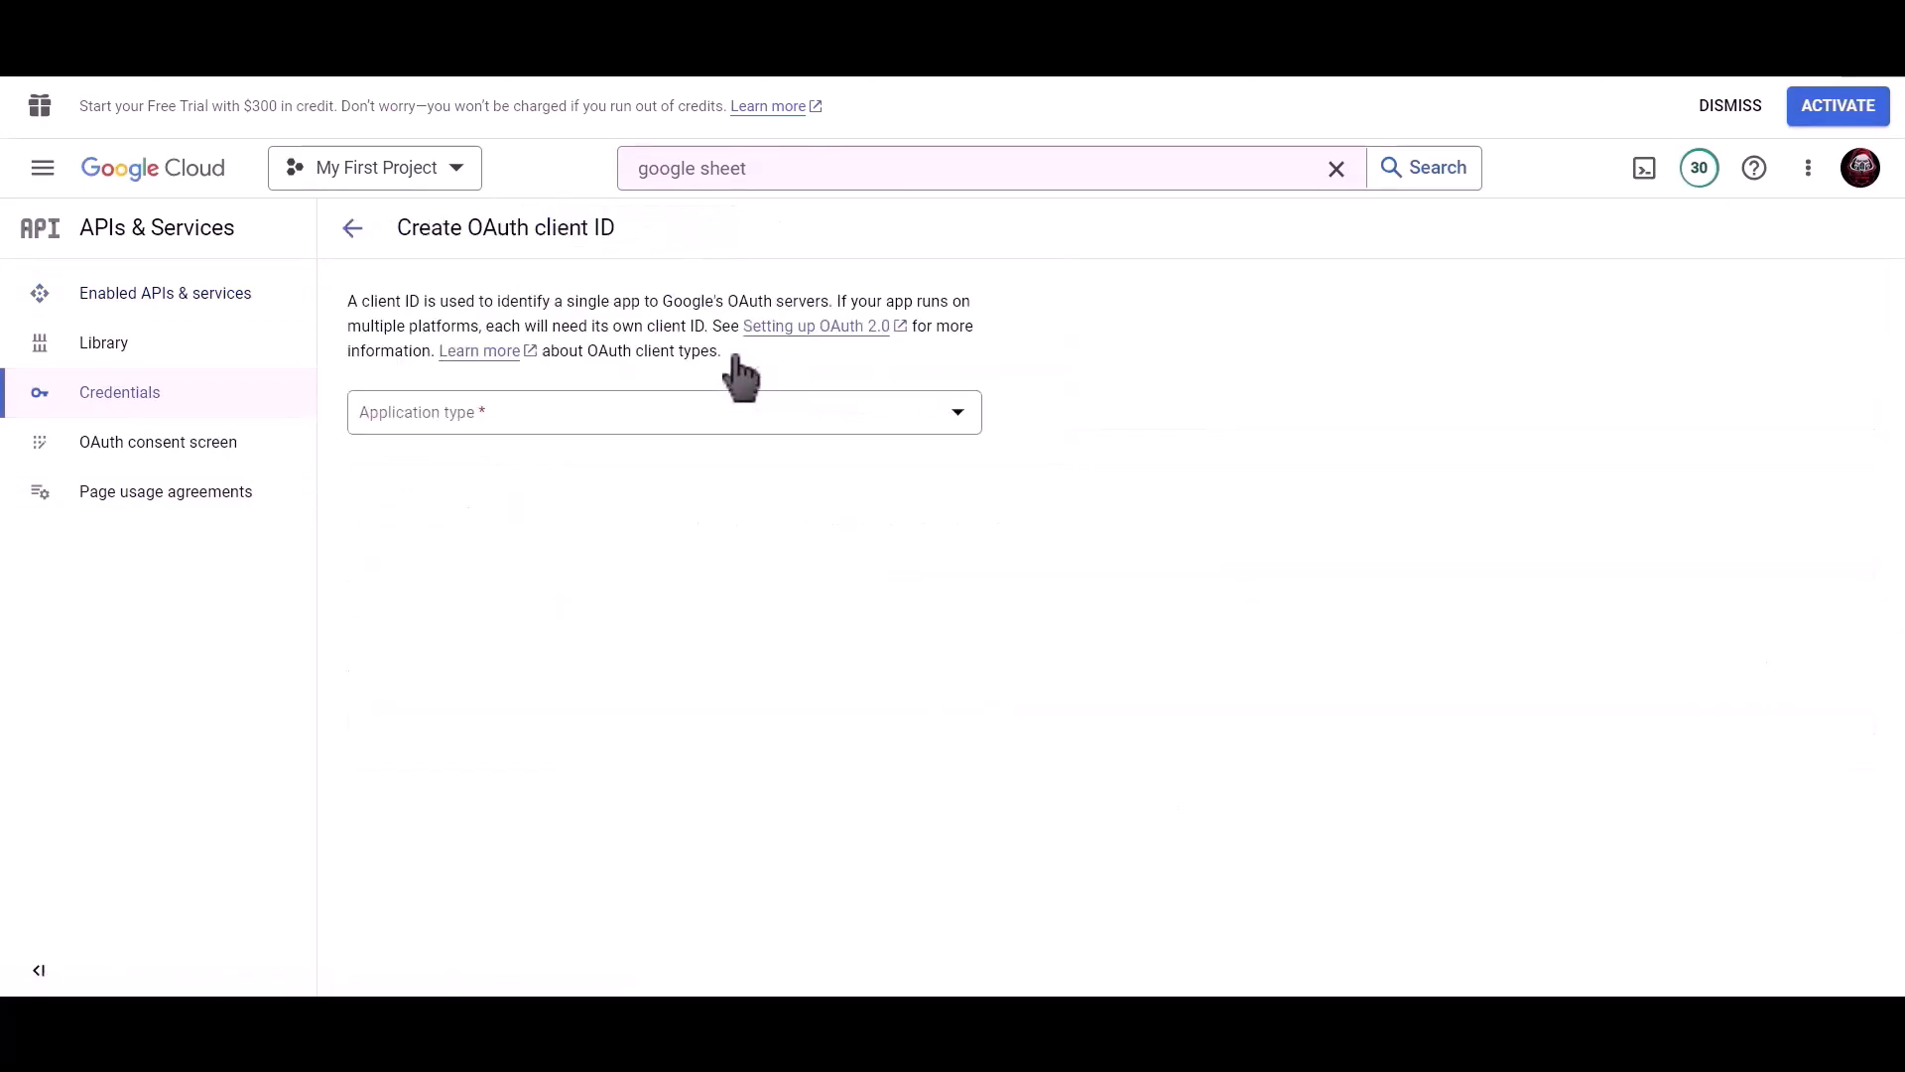
left_click(582, 407)
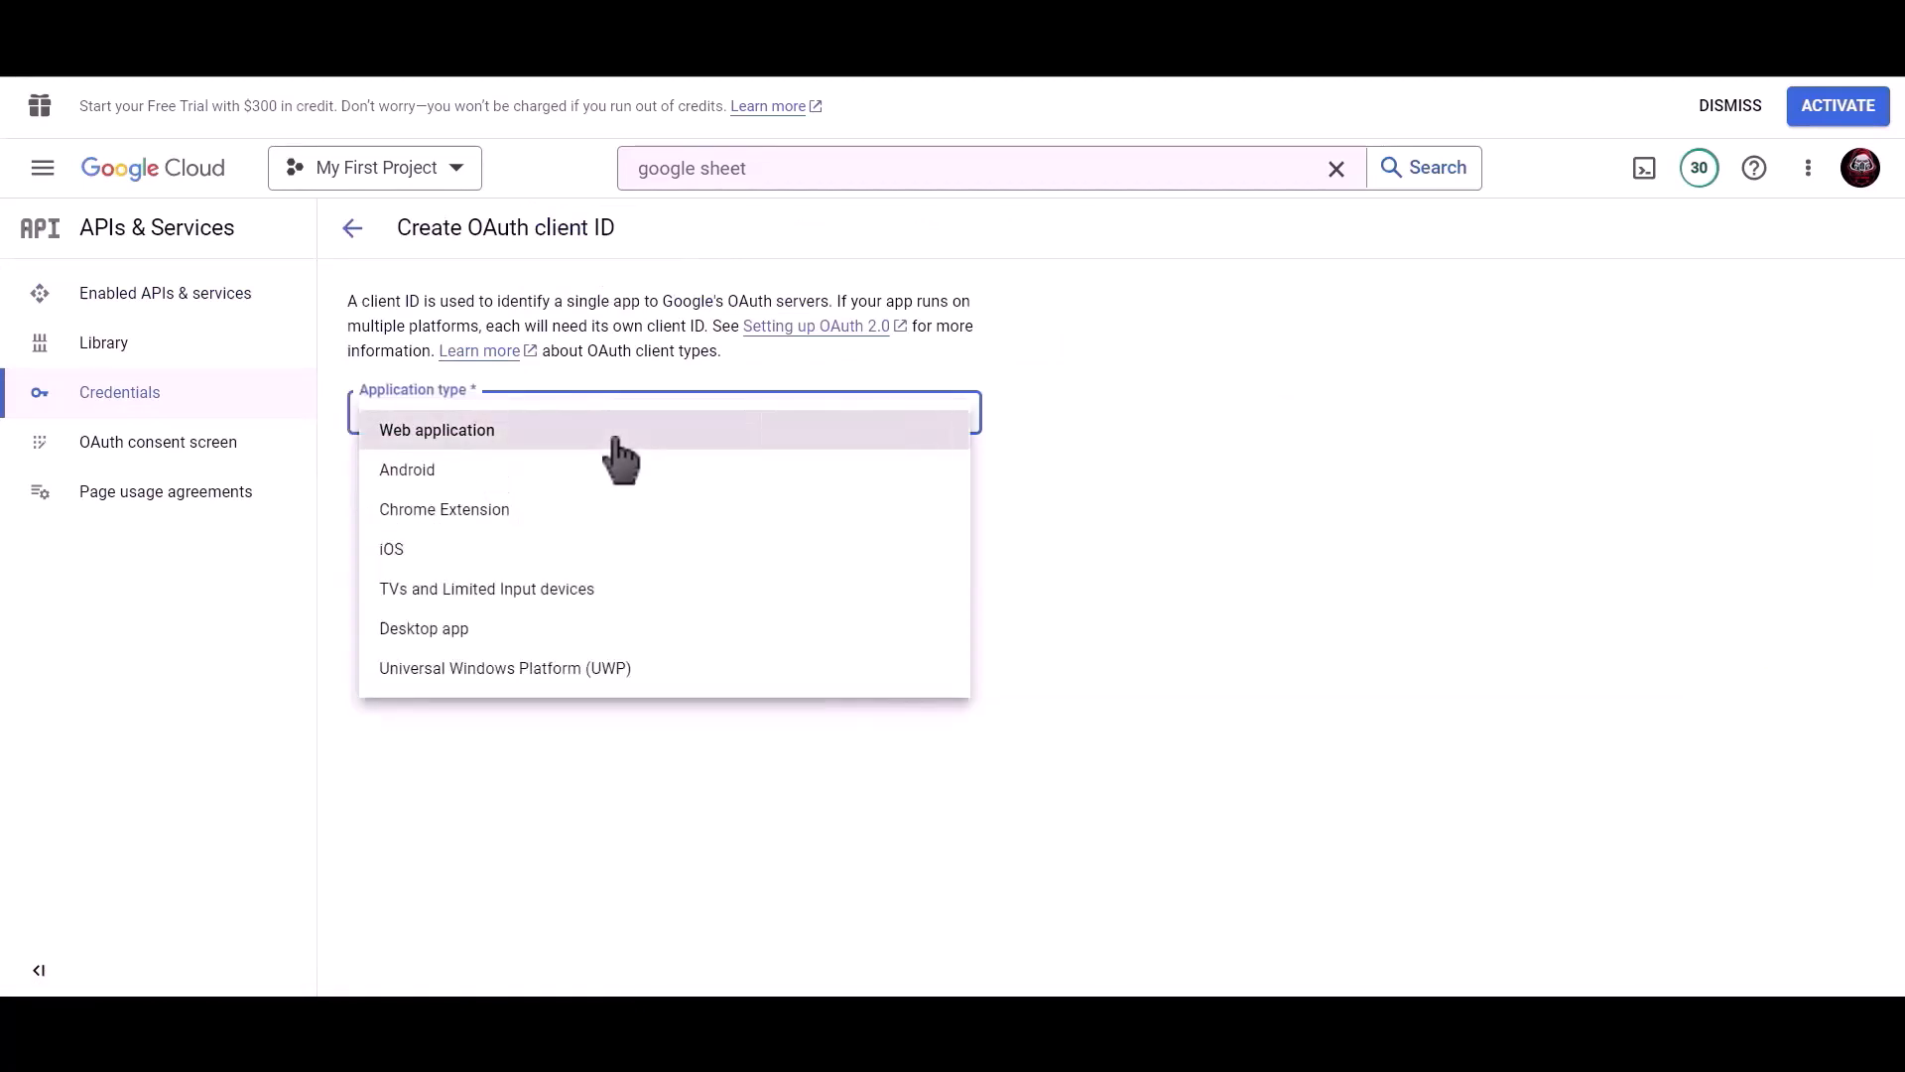
left_click(614, 441)
left_click_drag(581, 477, 353, 480)
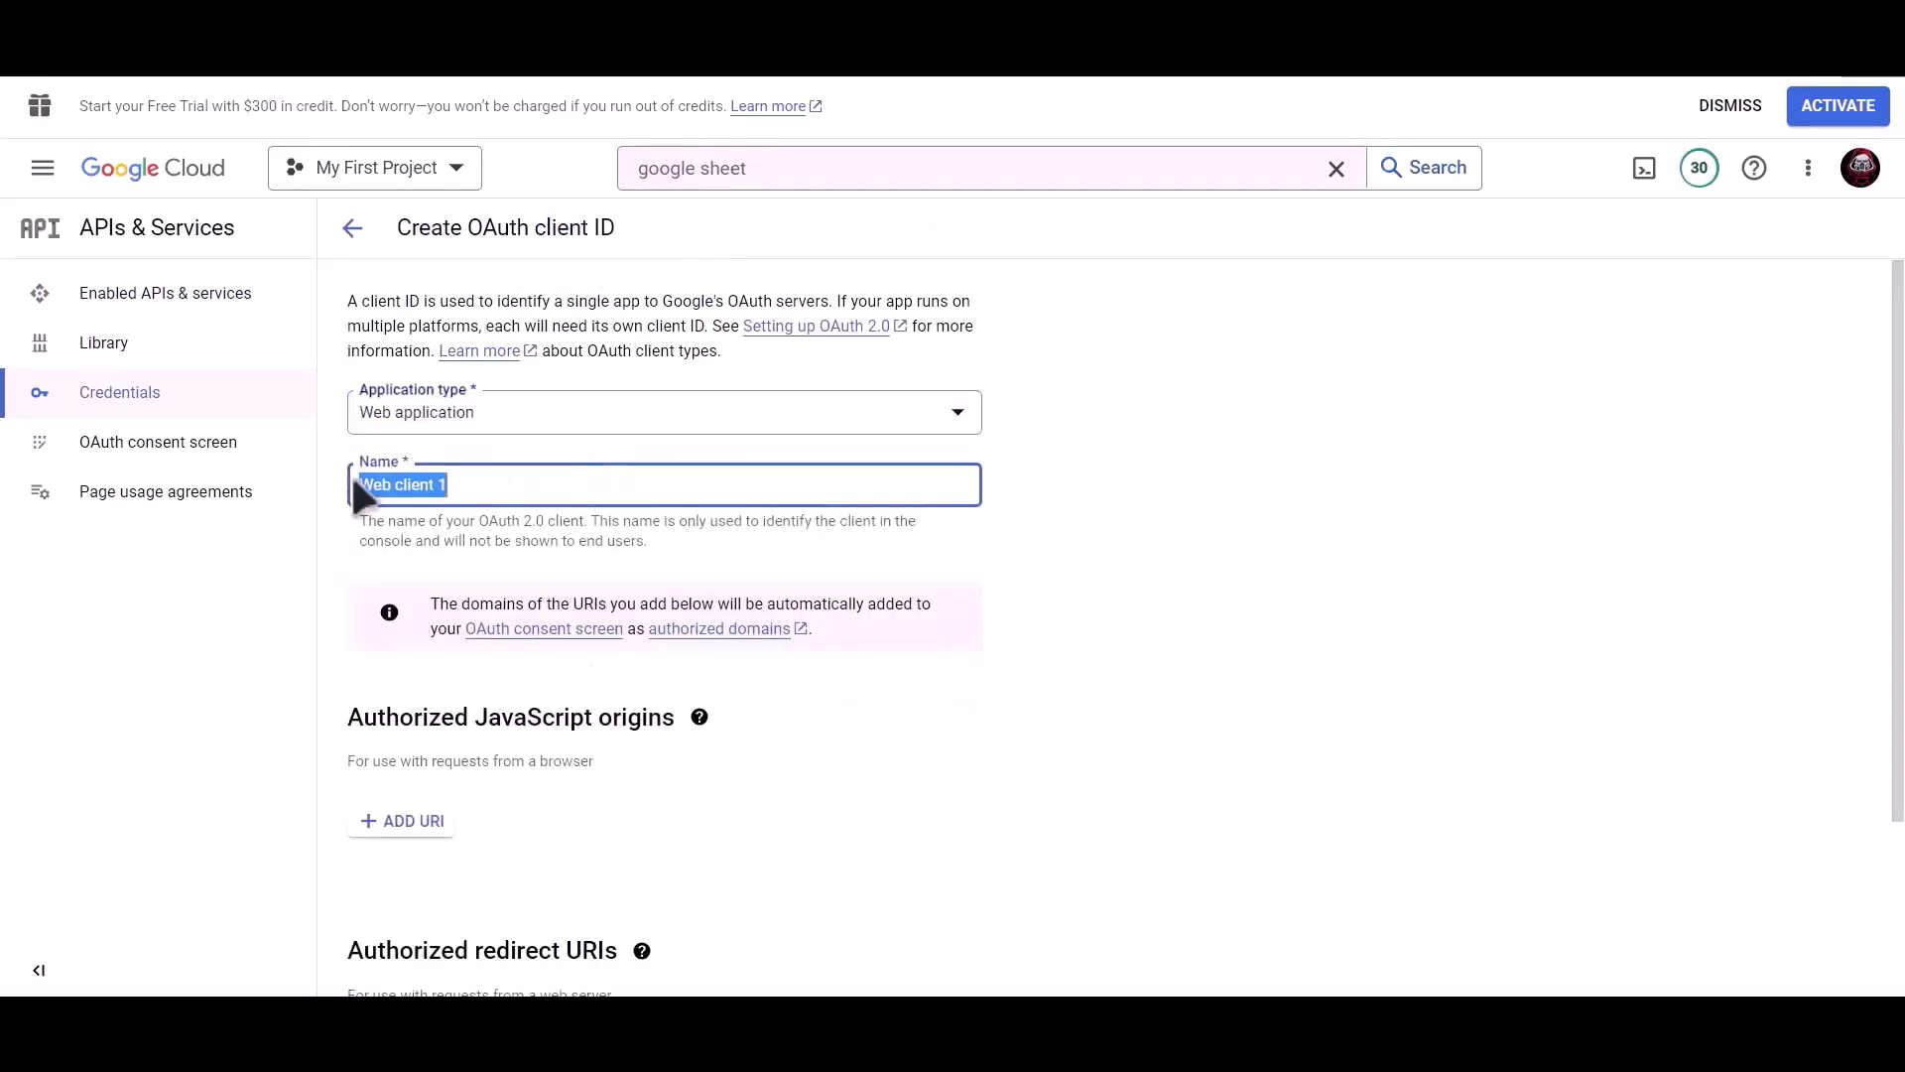
type("Bit Integrations")
scroll(668, 515, "down", 2)
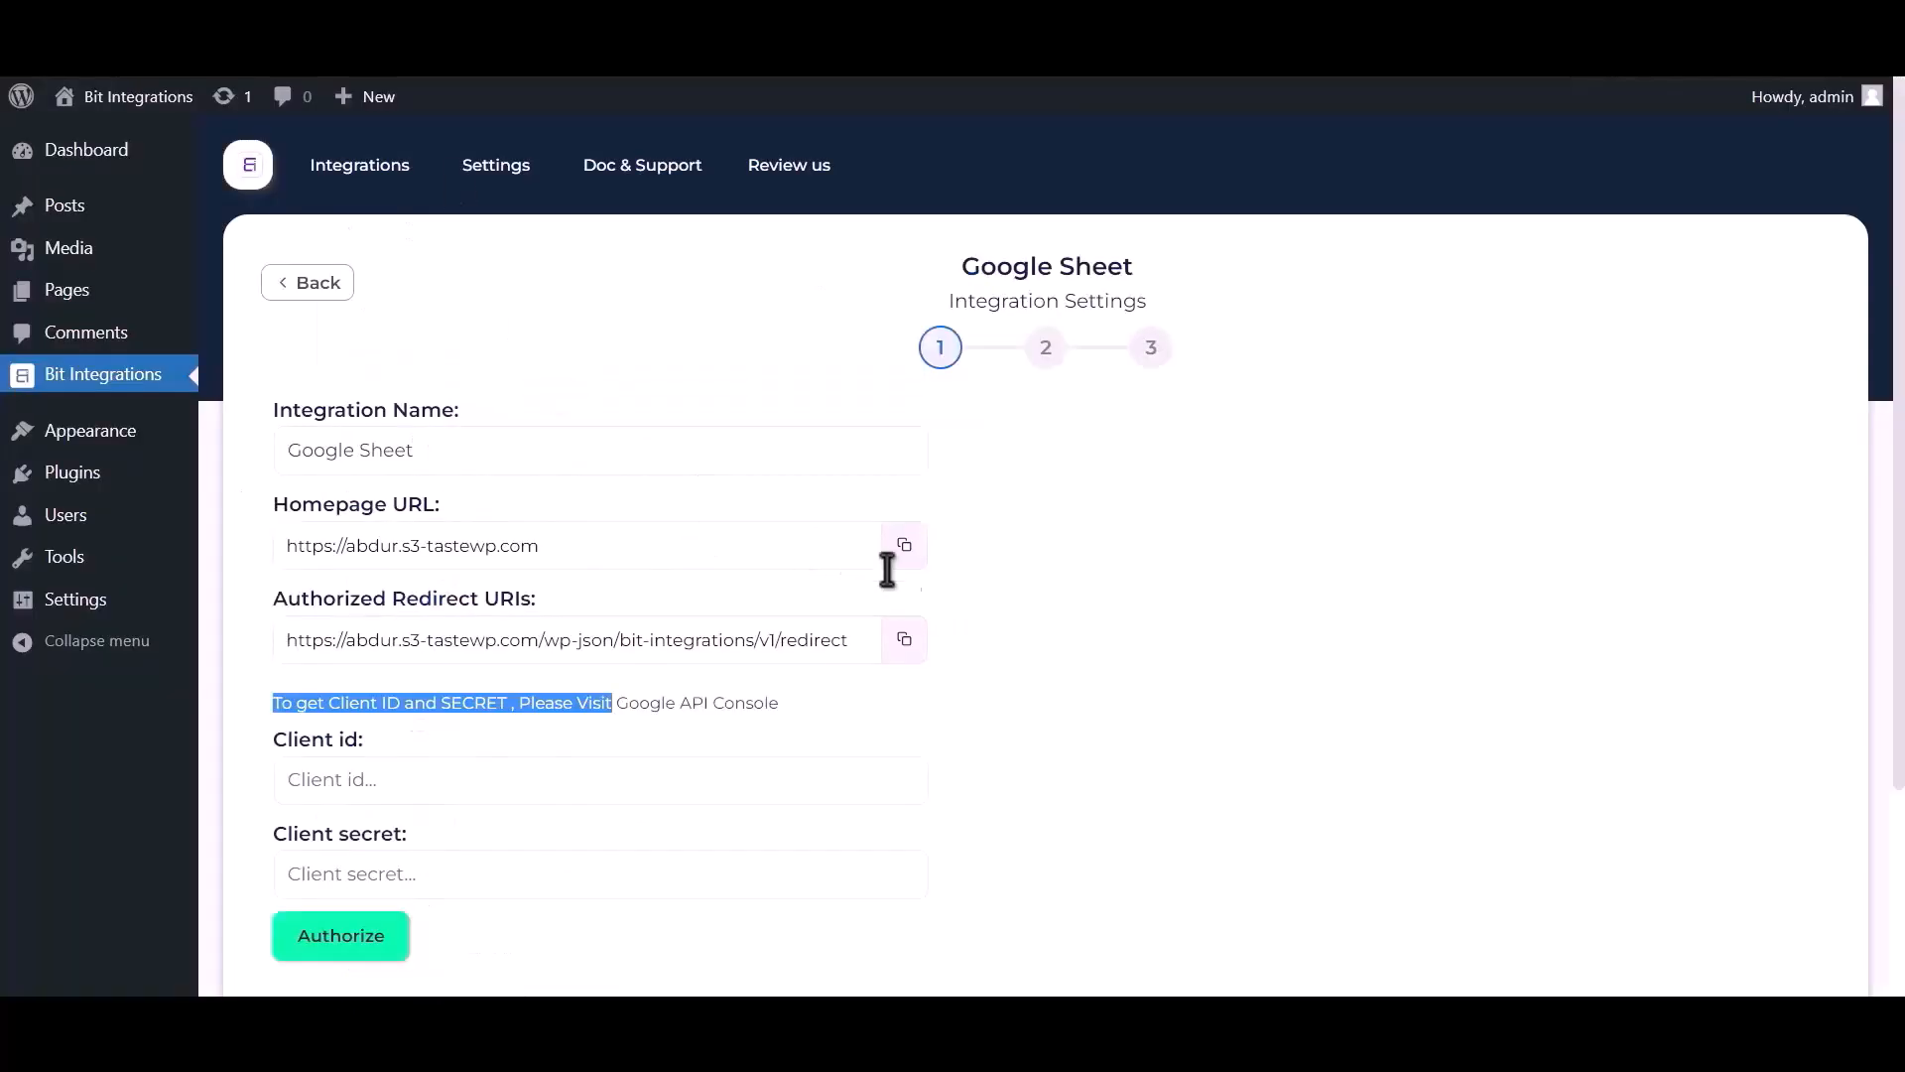
Add the plugin's redirect URI as an authorized redirect URI and create the OAuth client.
left_click(904, 643)
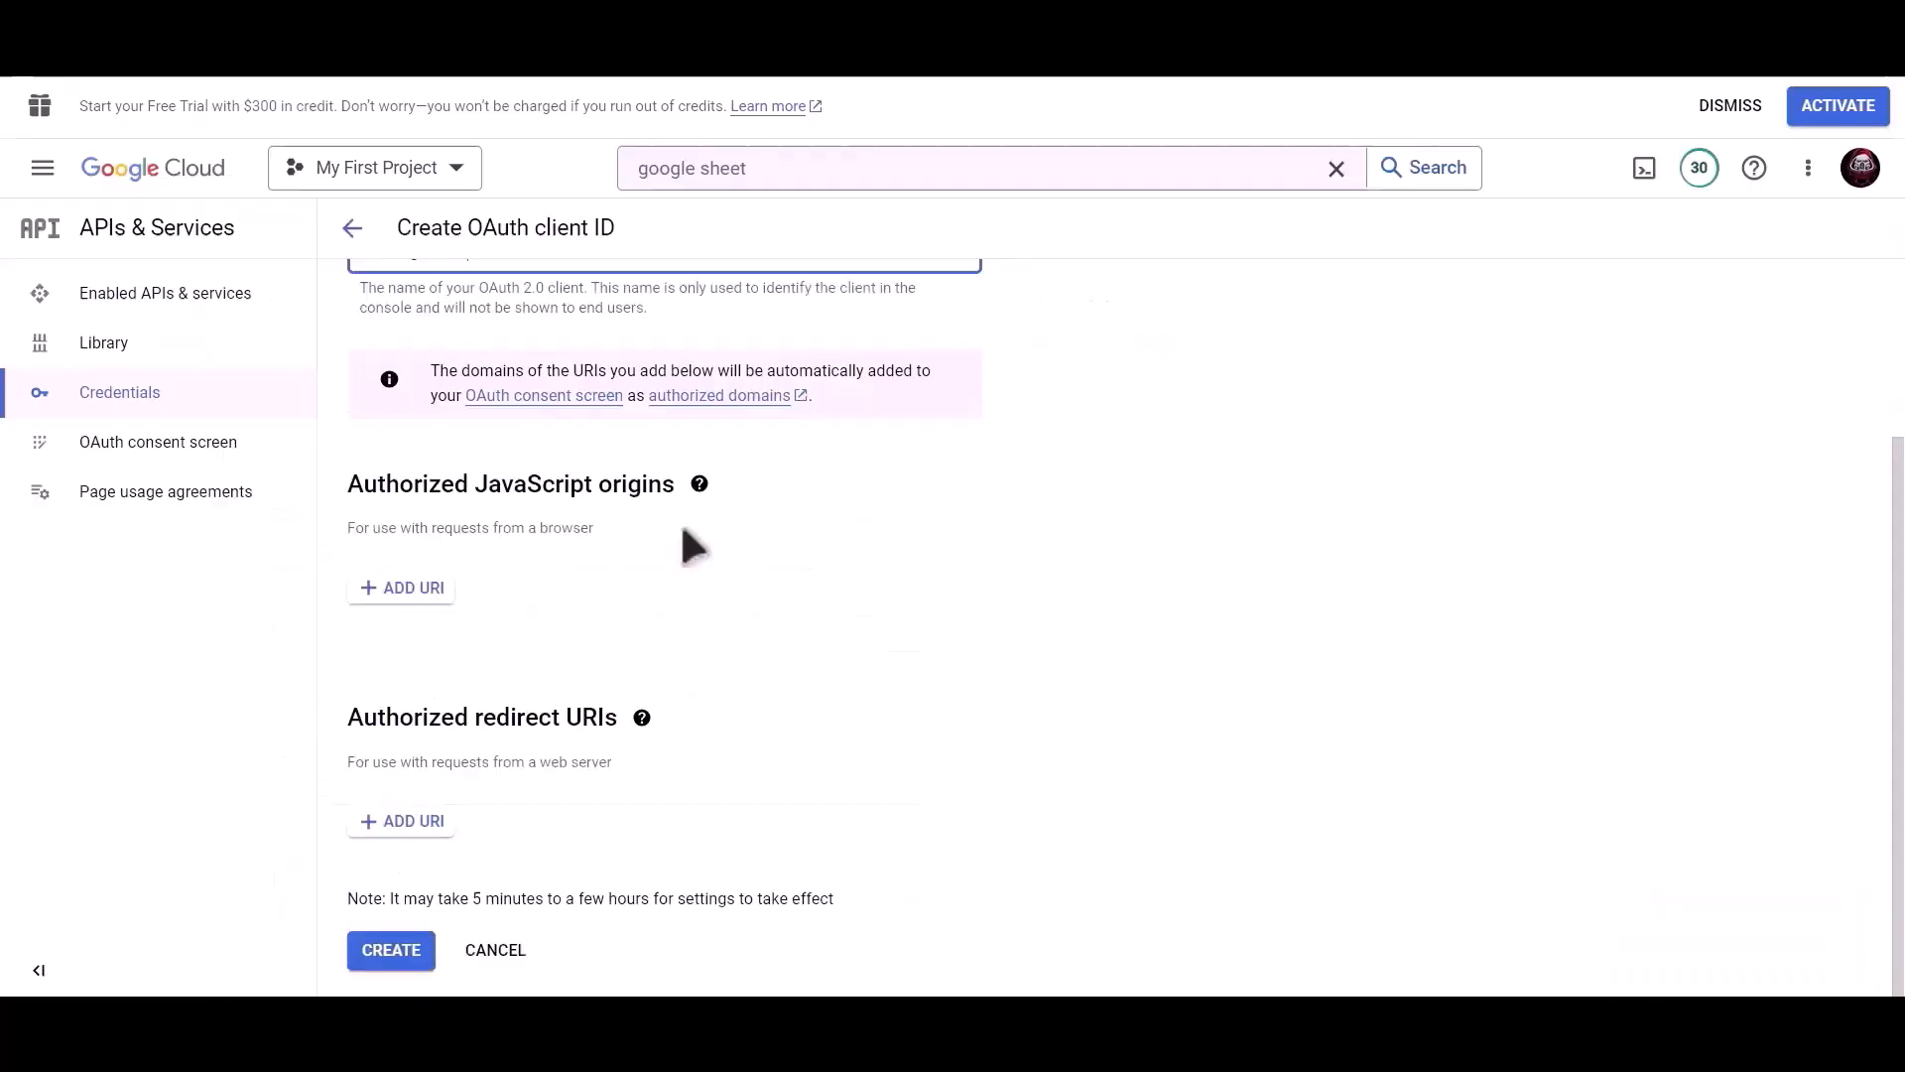
left_click(403, 825)
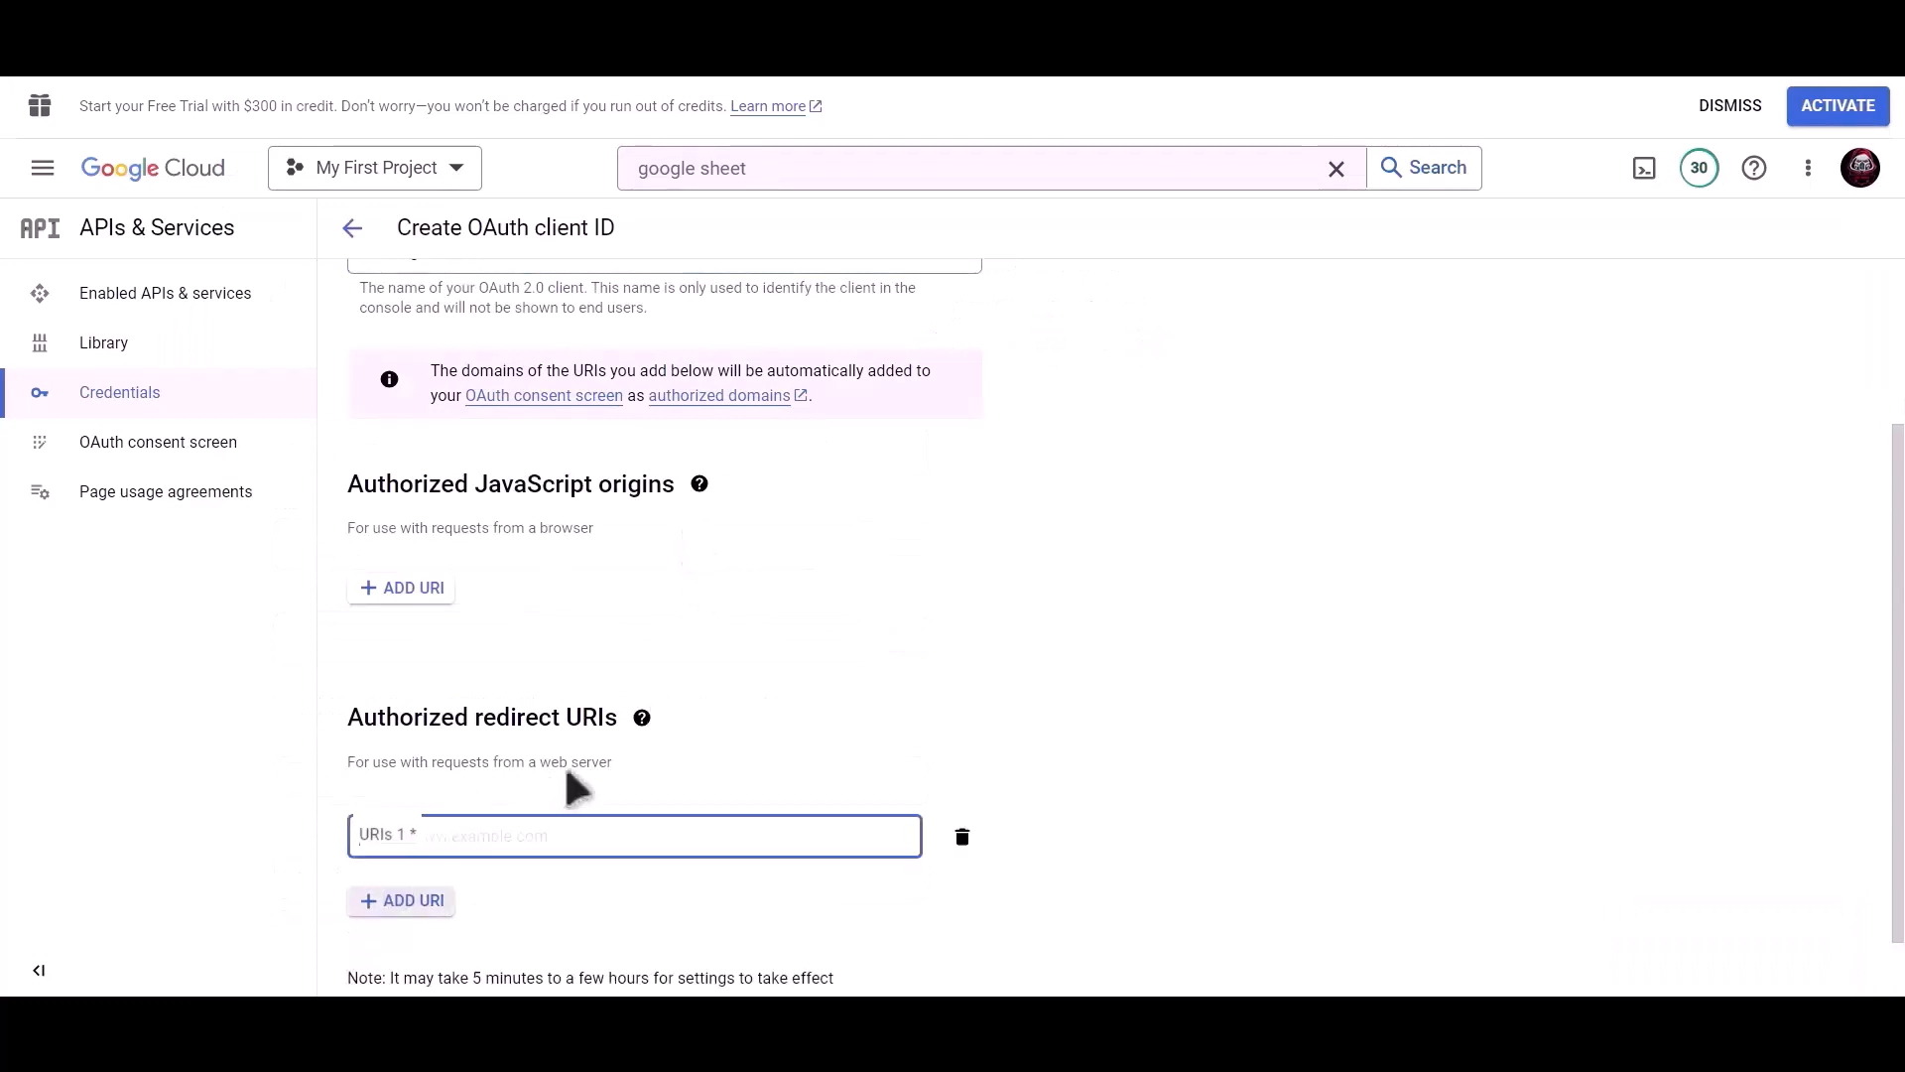
scroll(545, 789, "down", 1)
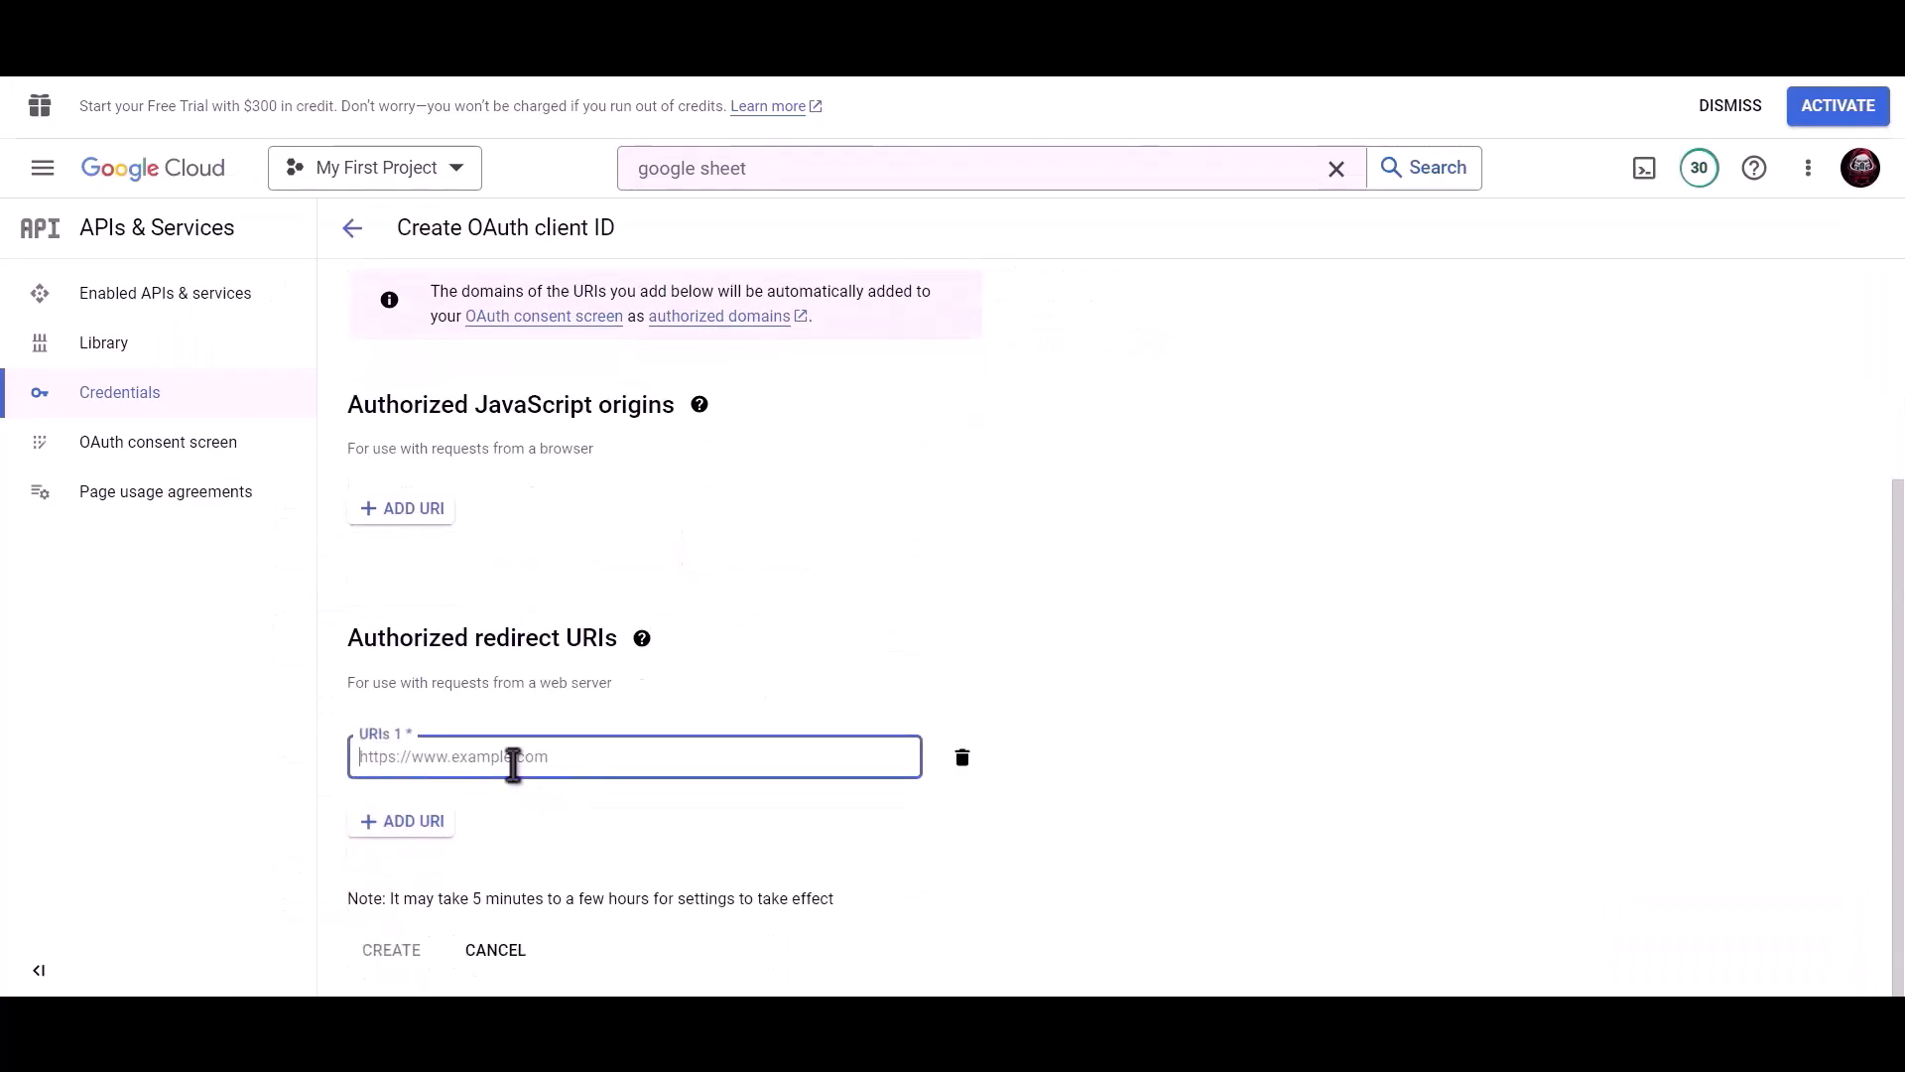
key("ctrl+v")
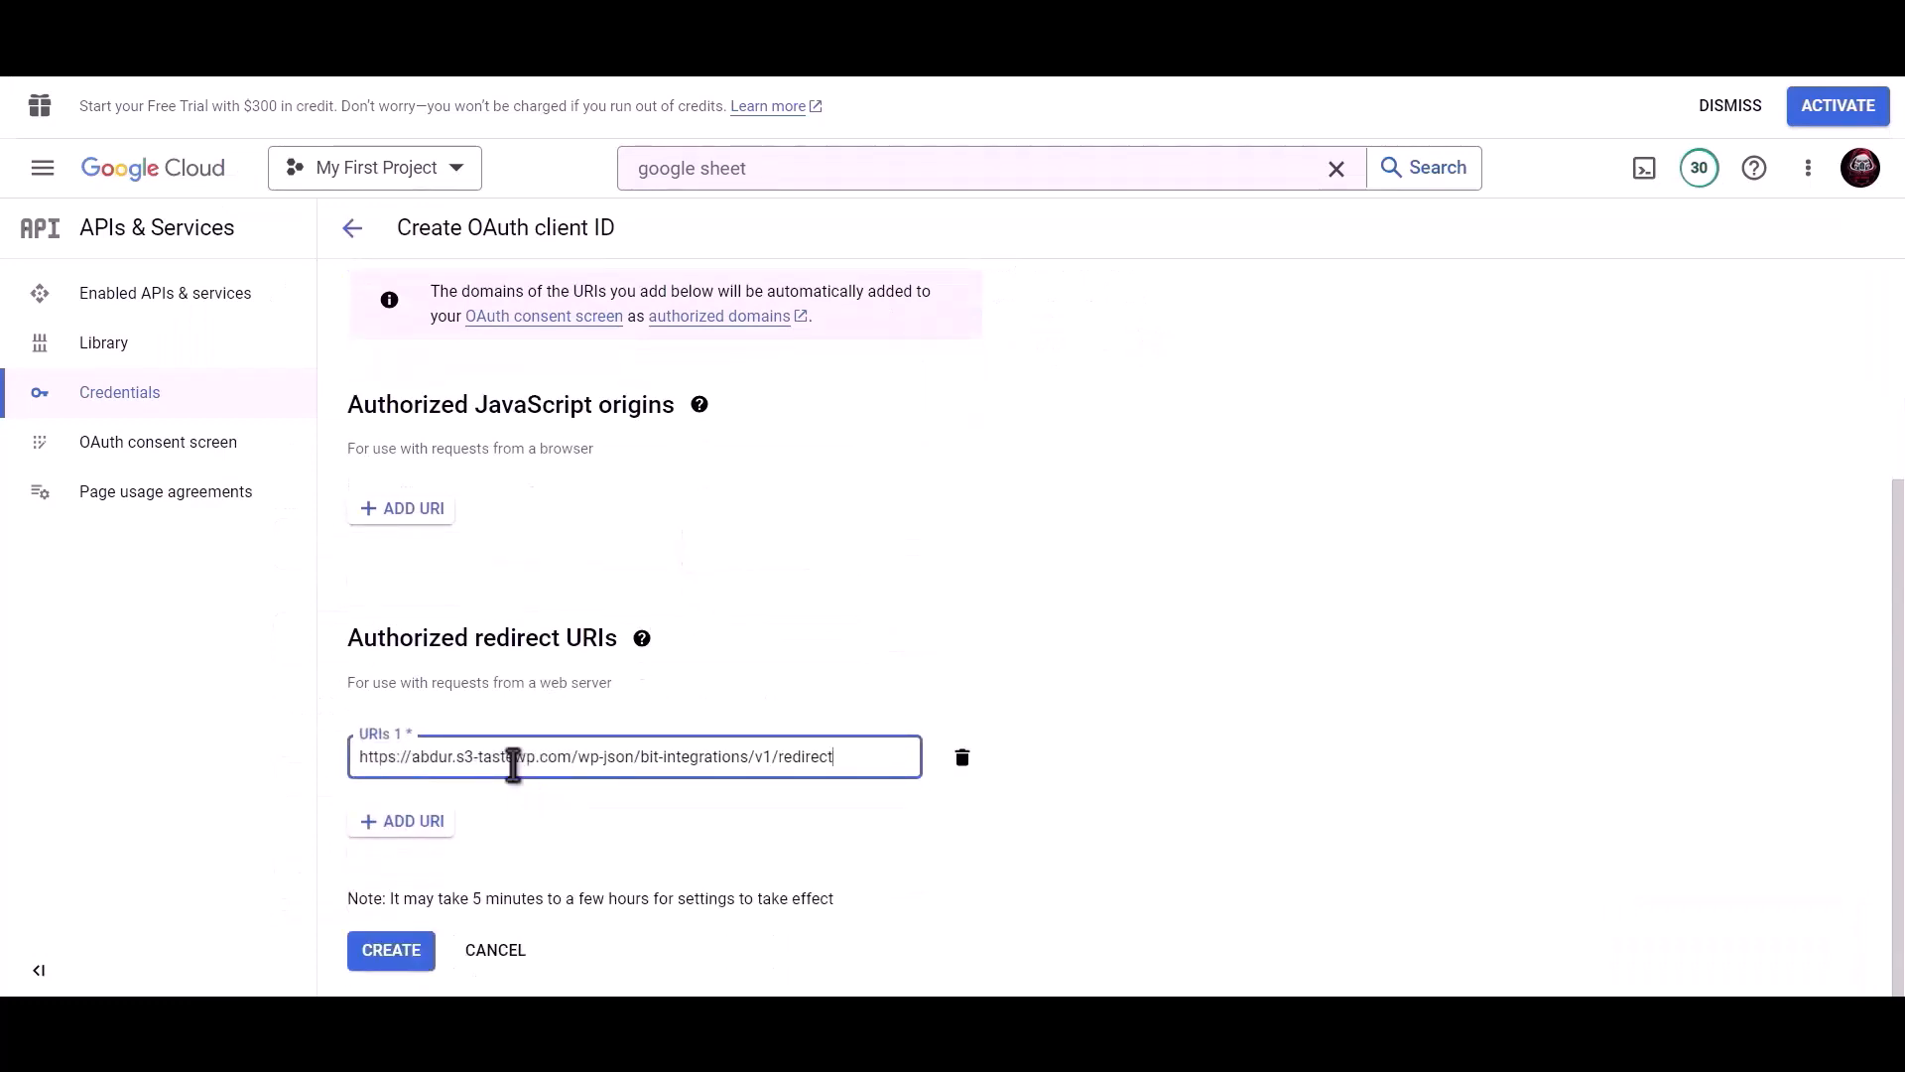
left_click(391, 958)
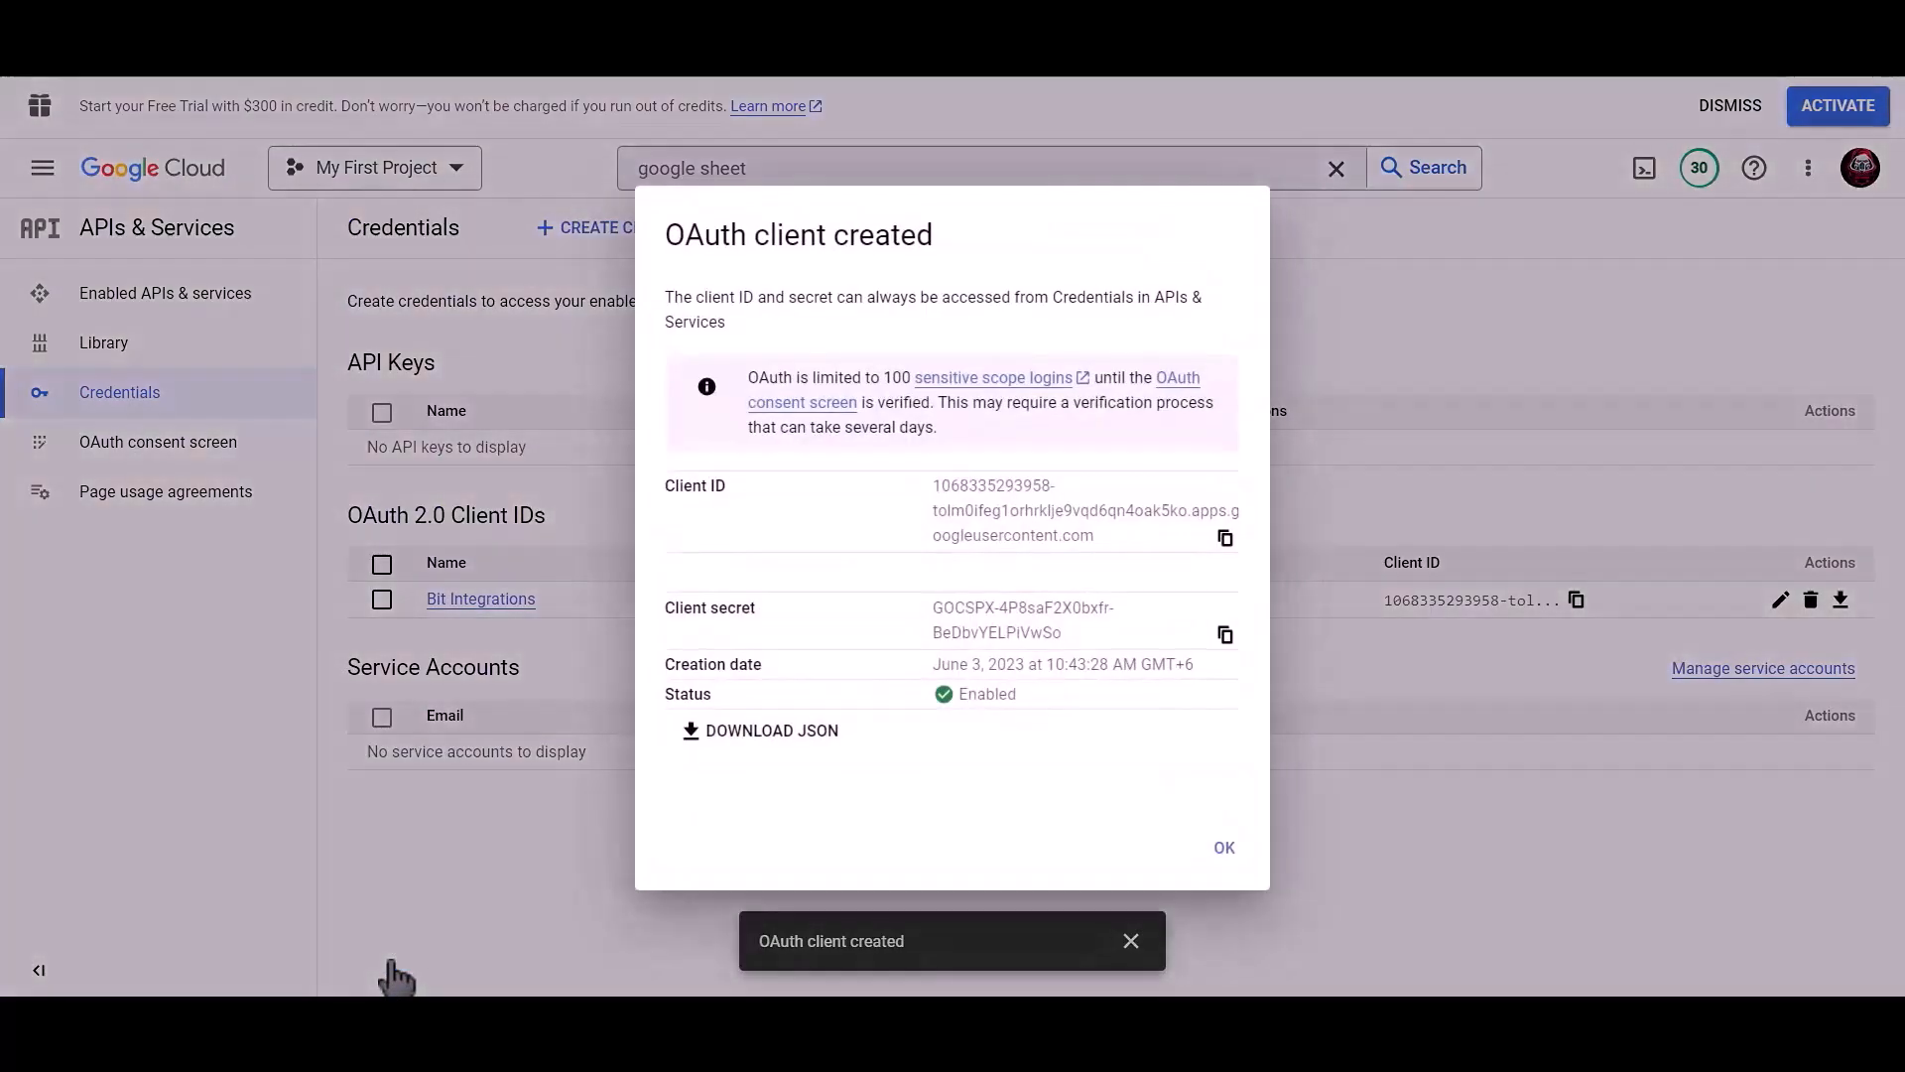
Copy the new client ID into Bit Integrations' Client id field.
left_click(1226, 539)
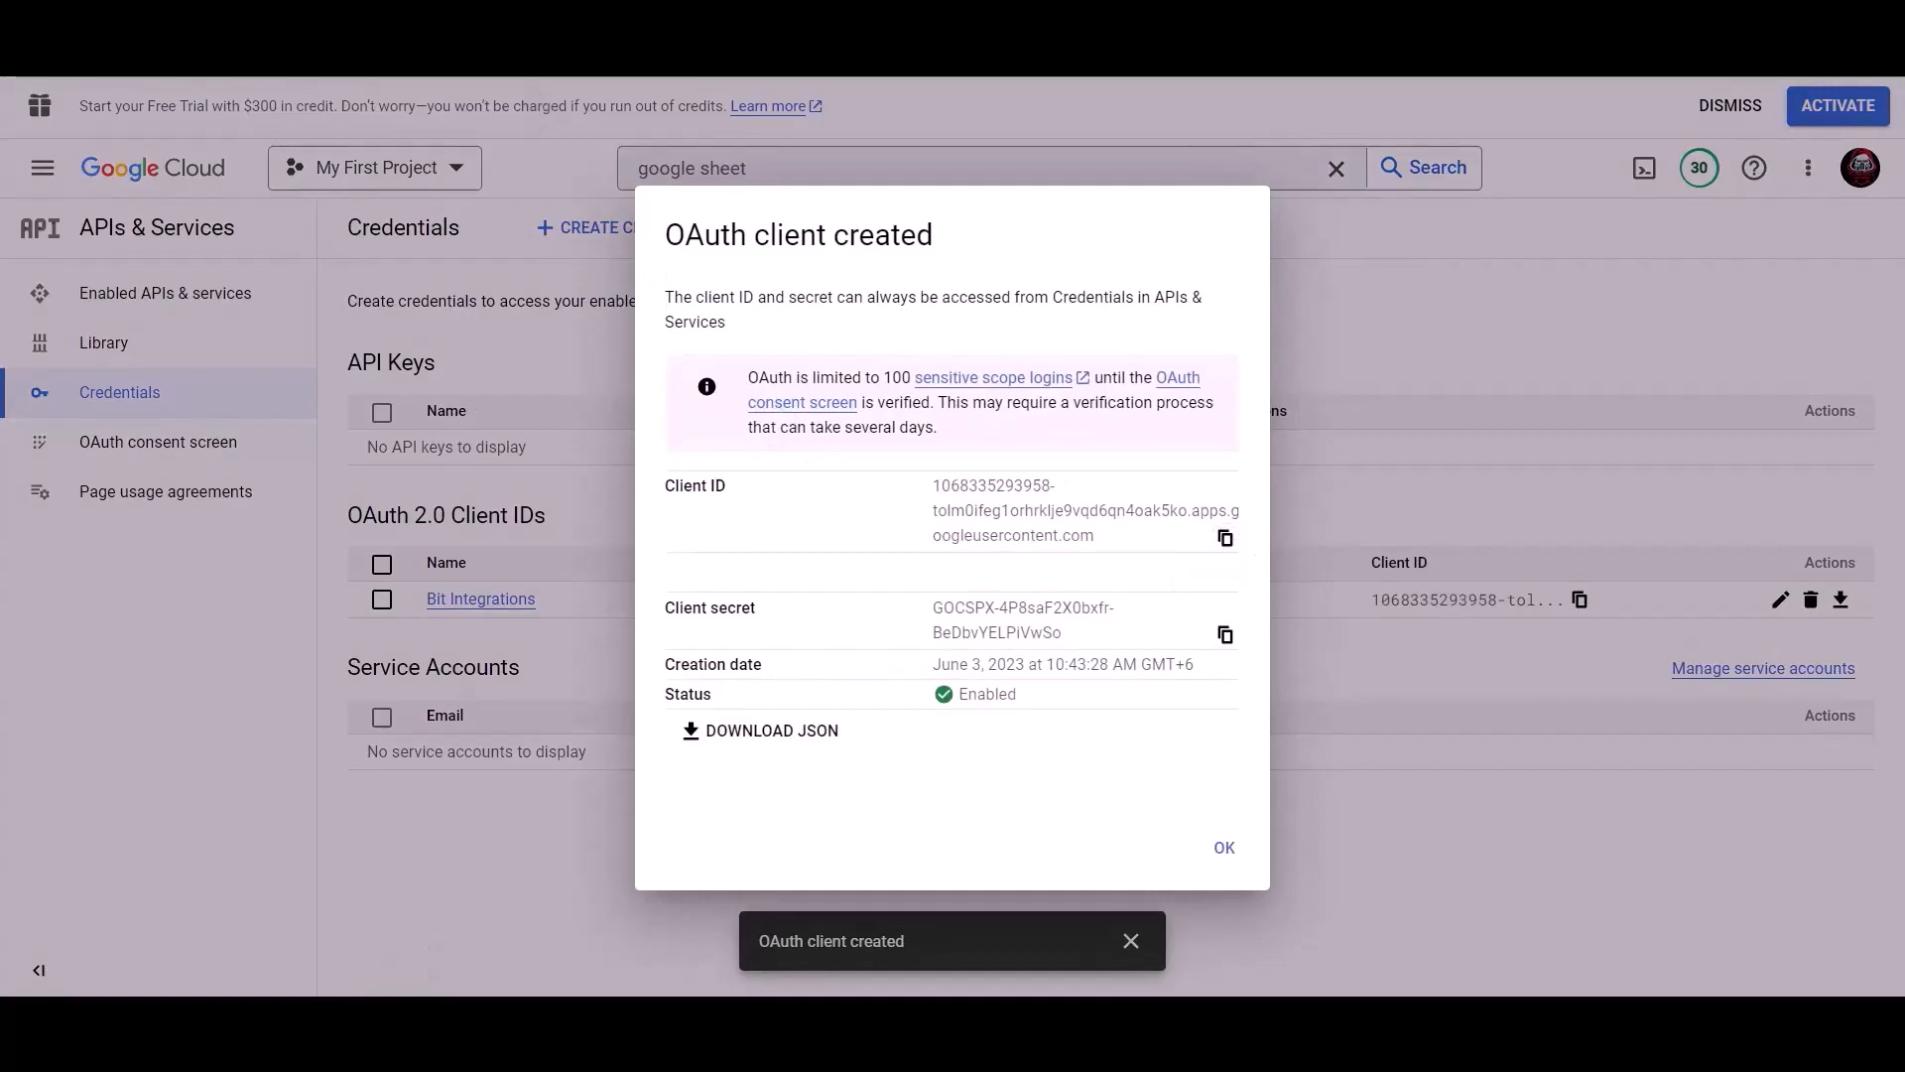
left_click(586, 50)
left_click(472, 777)
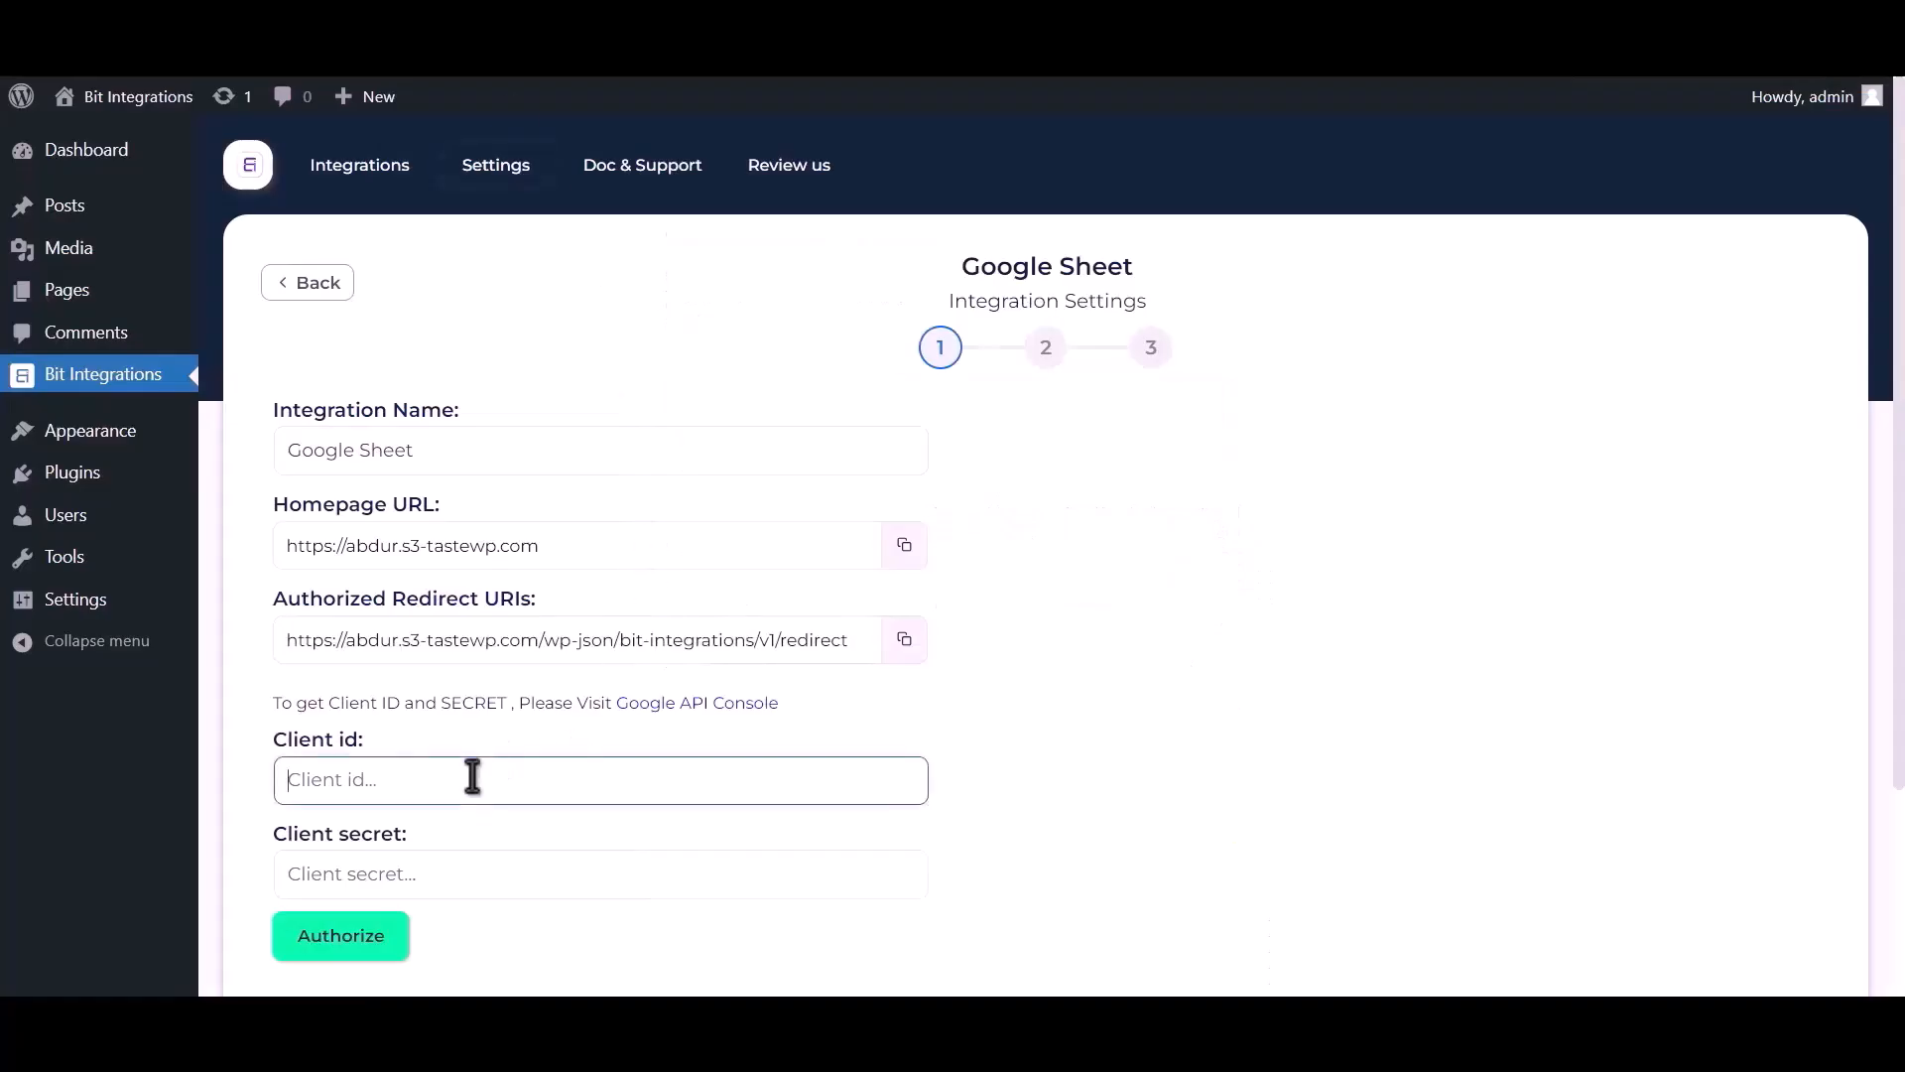
key("ctrl+v")
Copy the OAuth client secret and select Bit Integrations' Client secret field.
key("ctrl+Tab")
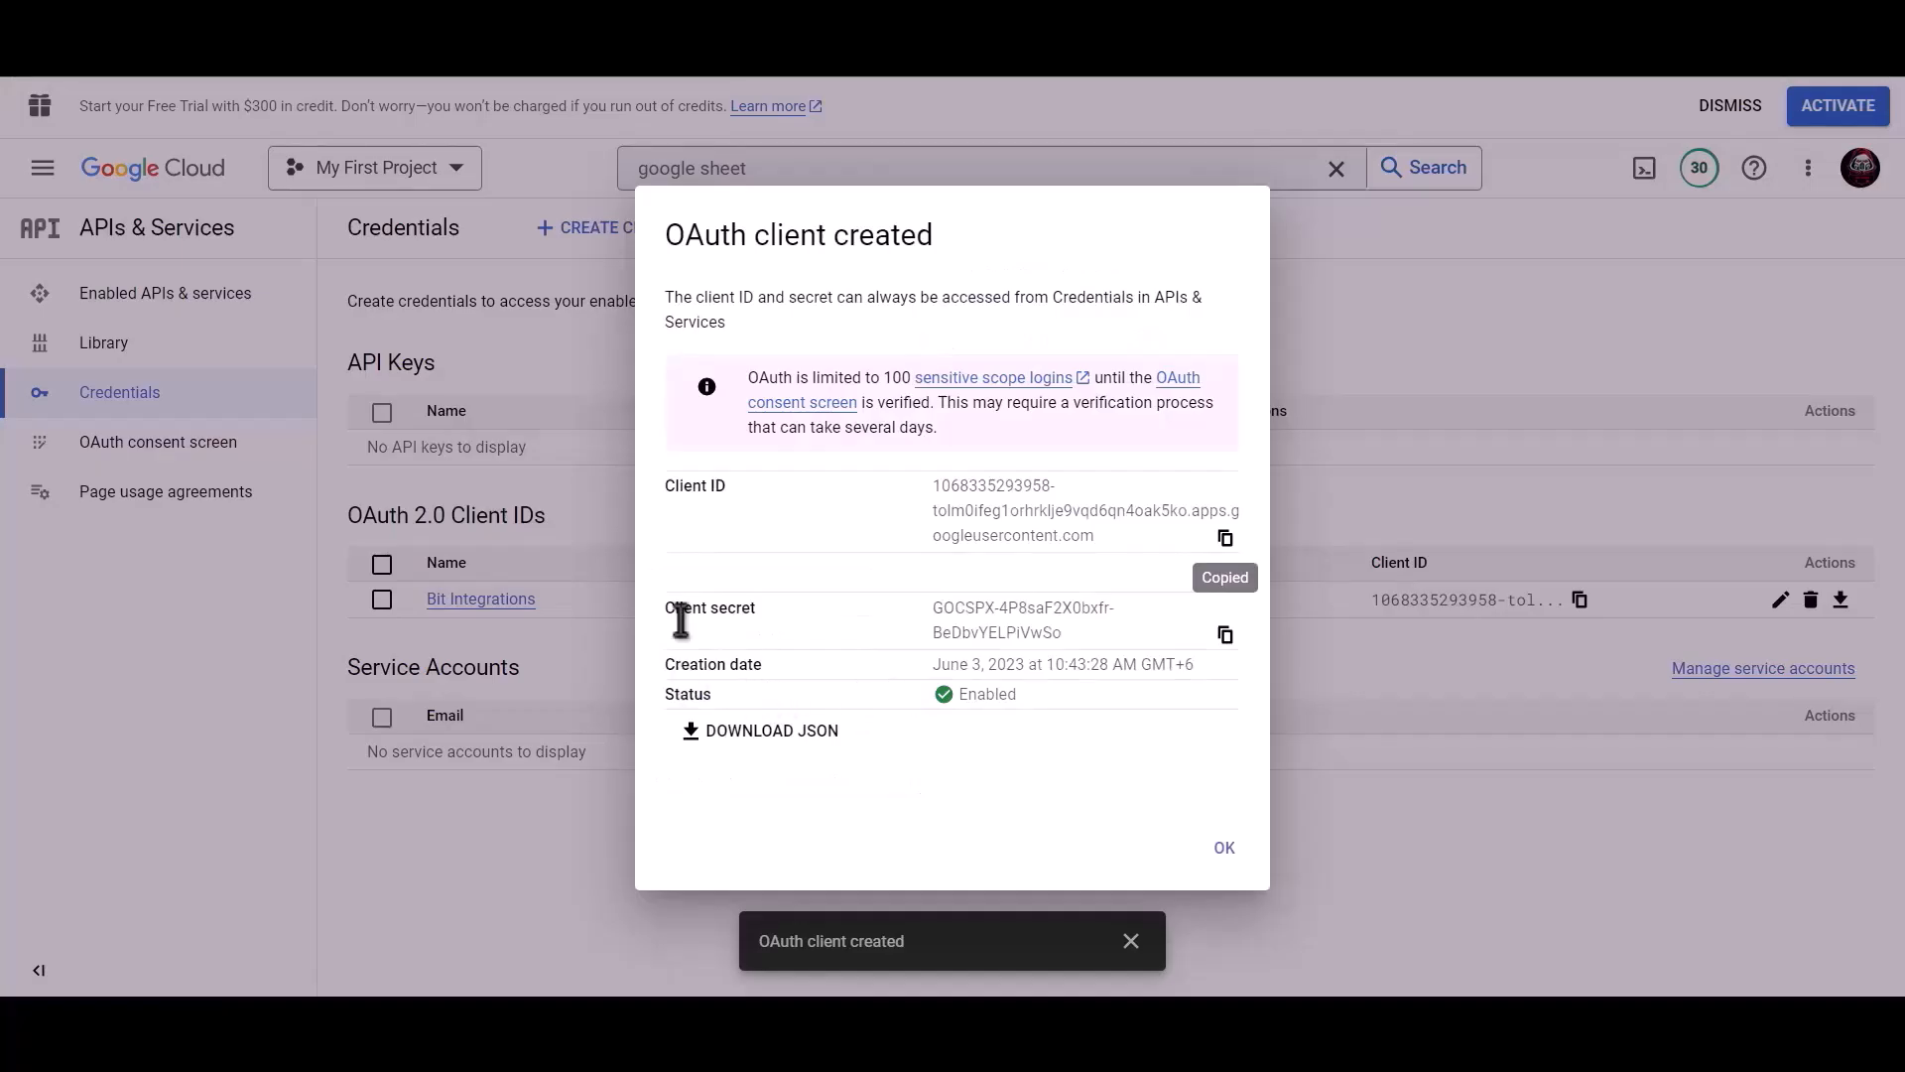
left_click(1226, 636)
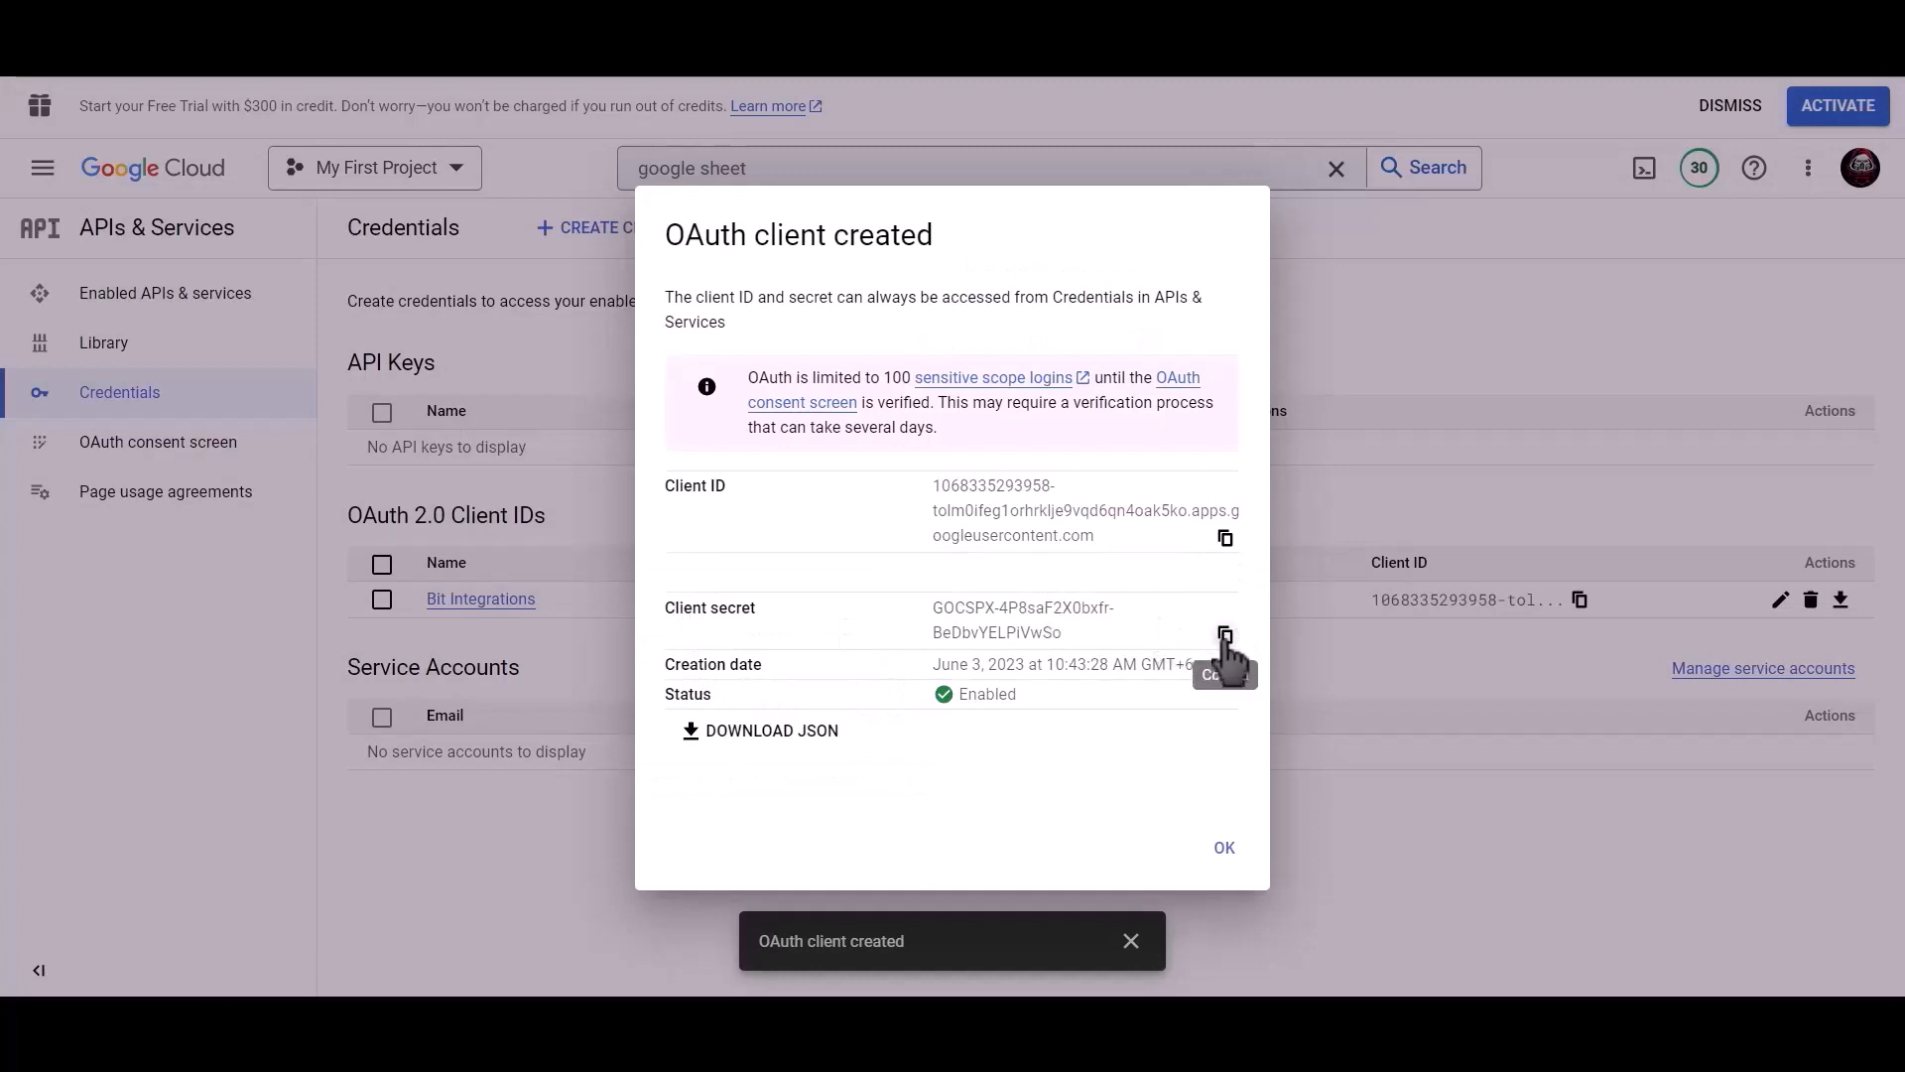
key("ctrl+Tab")
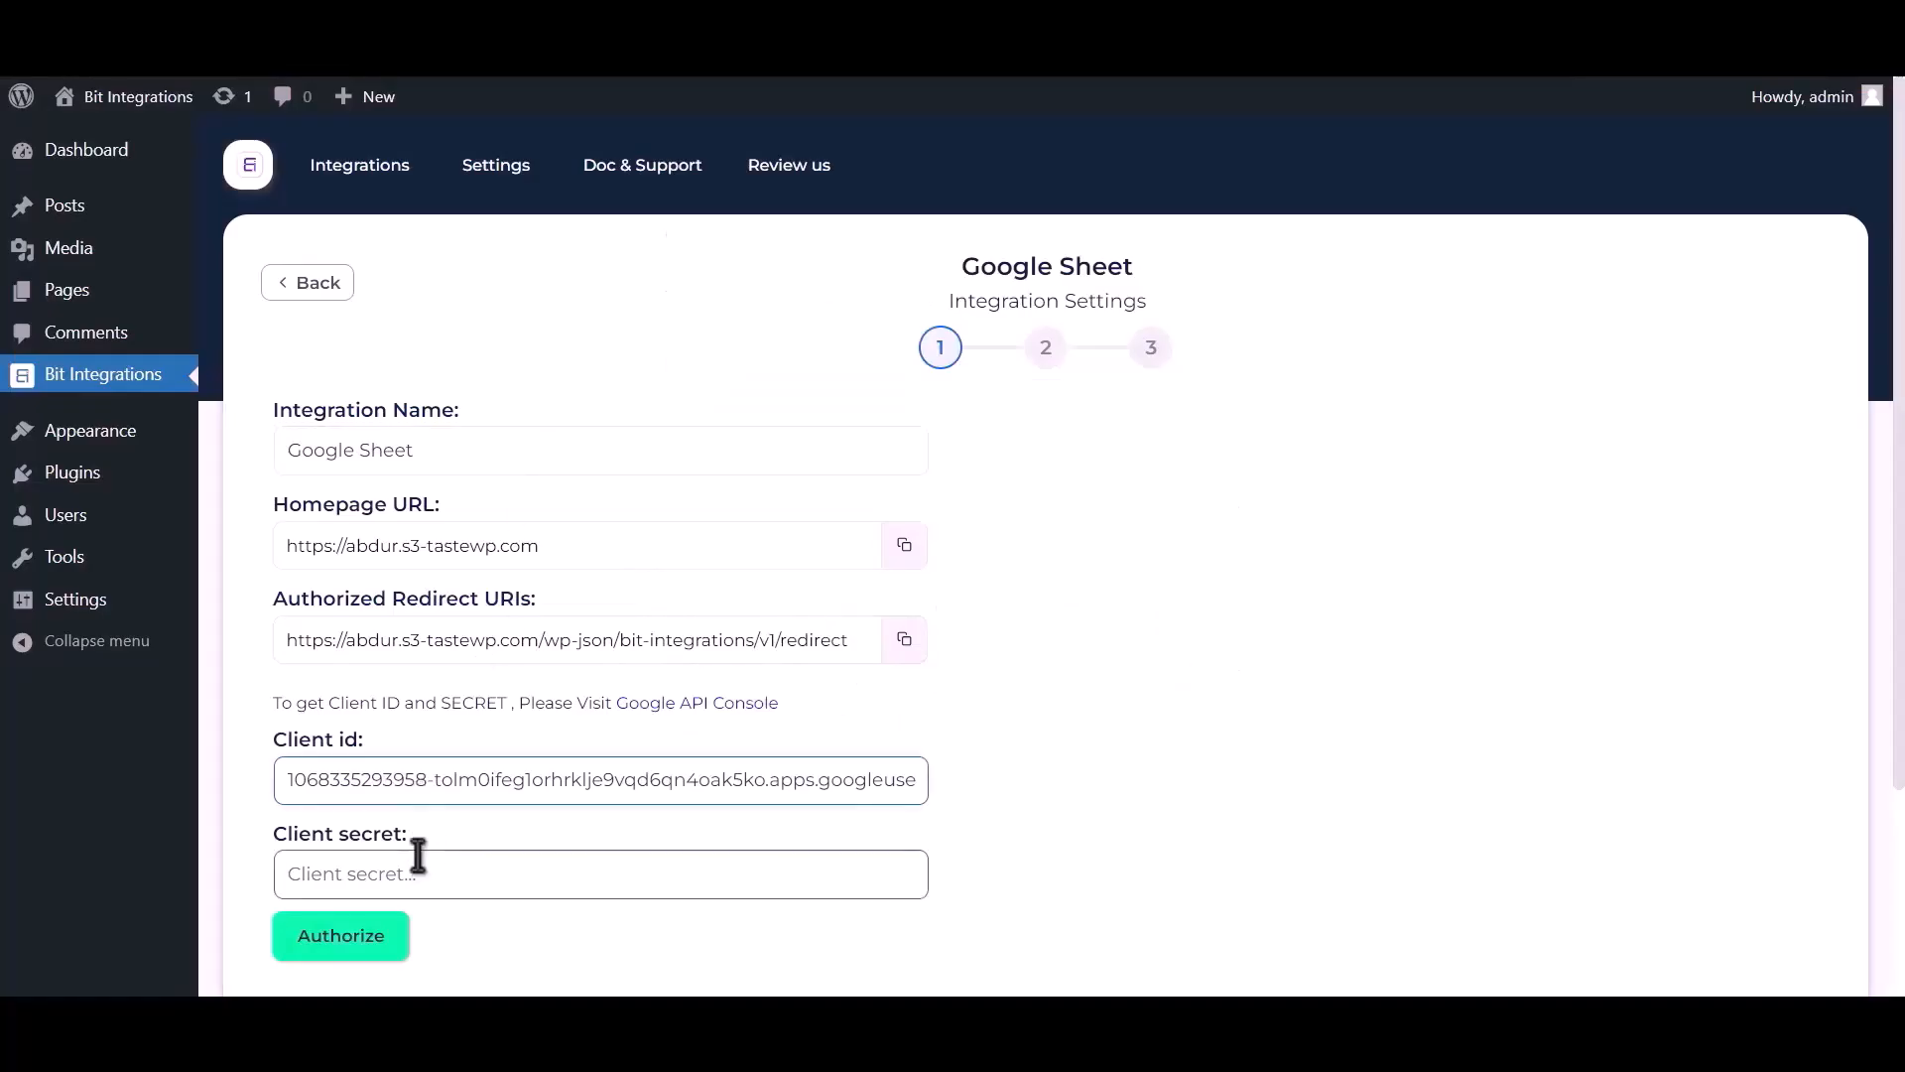
left_click(422, 868)
Paste the client secret and authorize with the Google account, proceeding past the unverified-app warning.
key("ctrl+v")
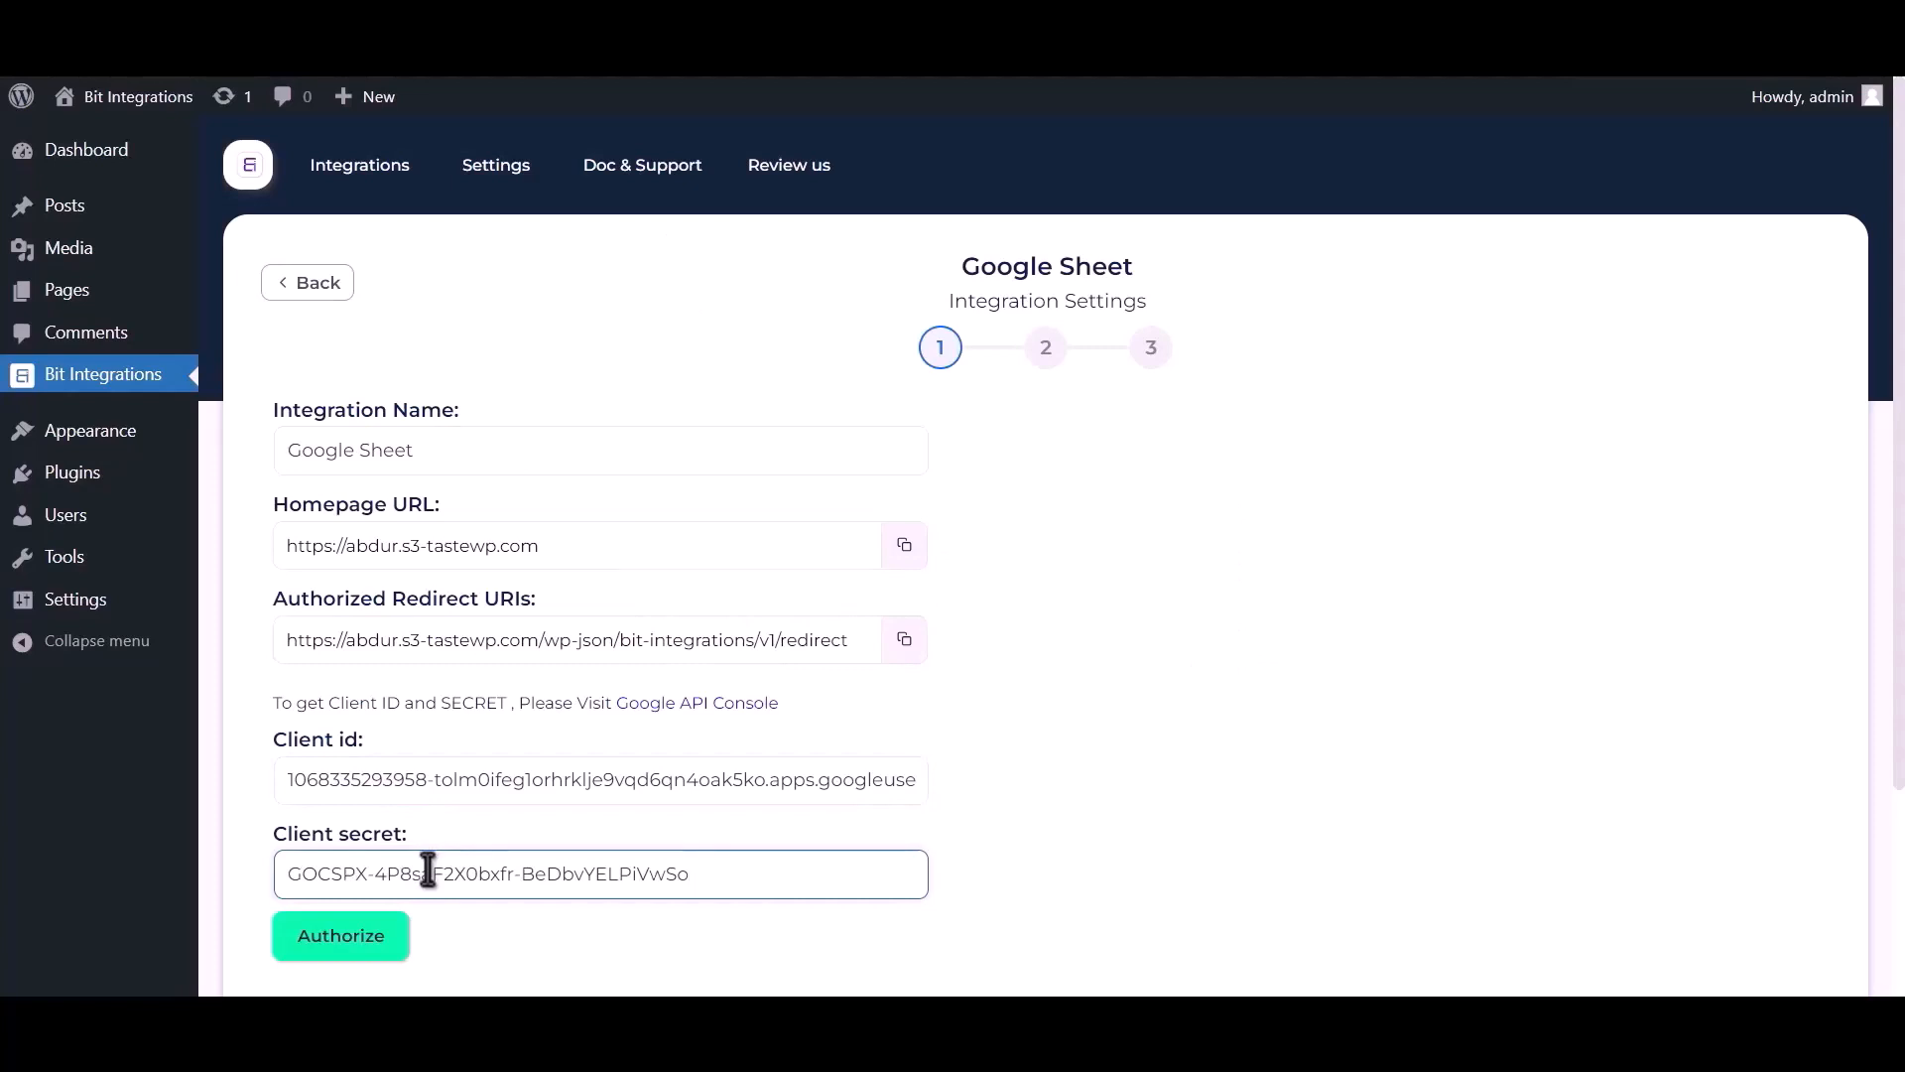
left_click(342, 938)
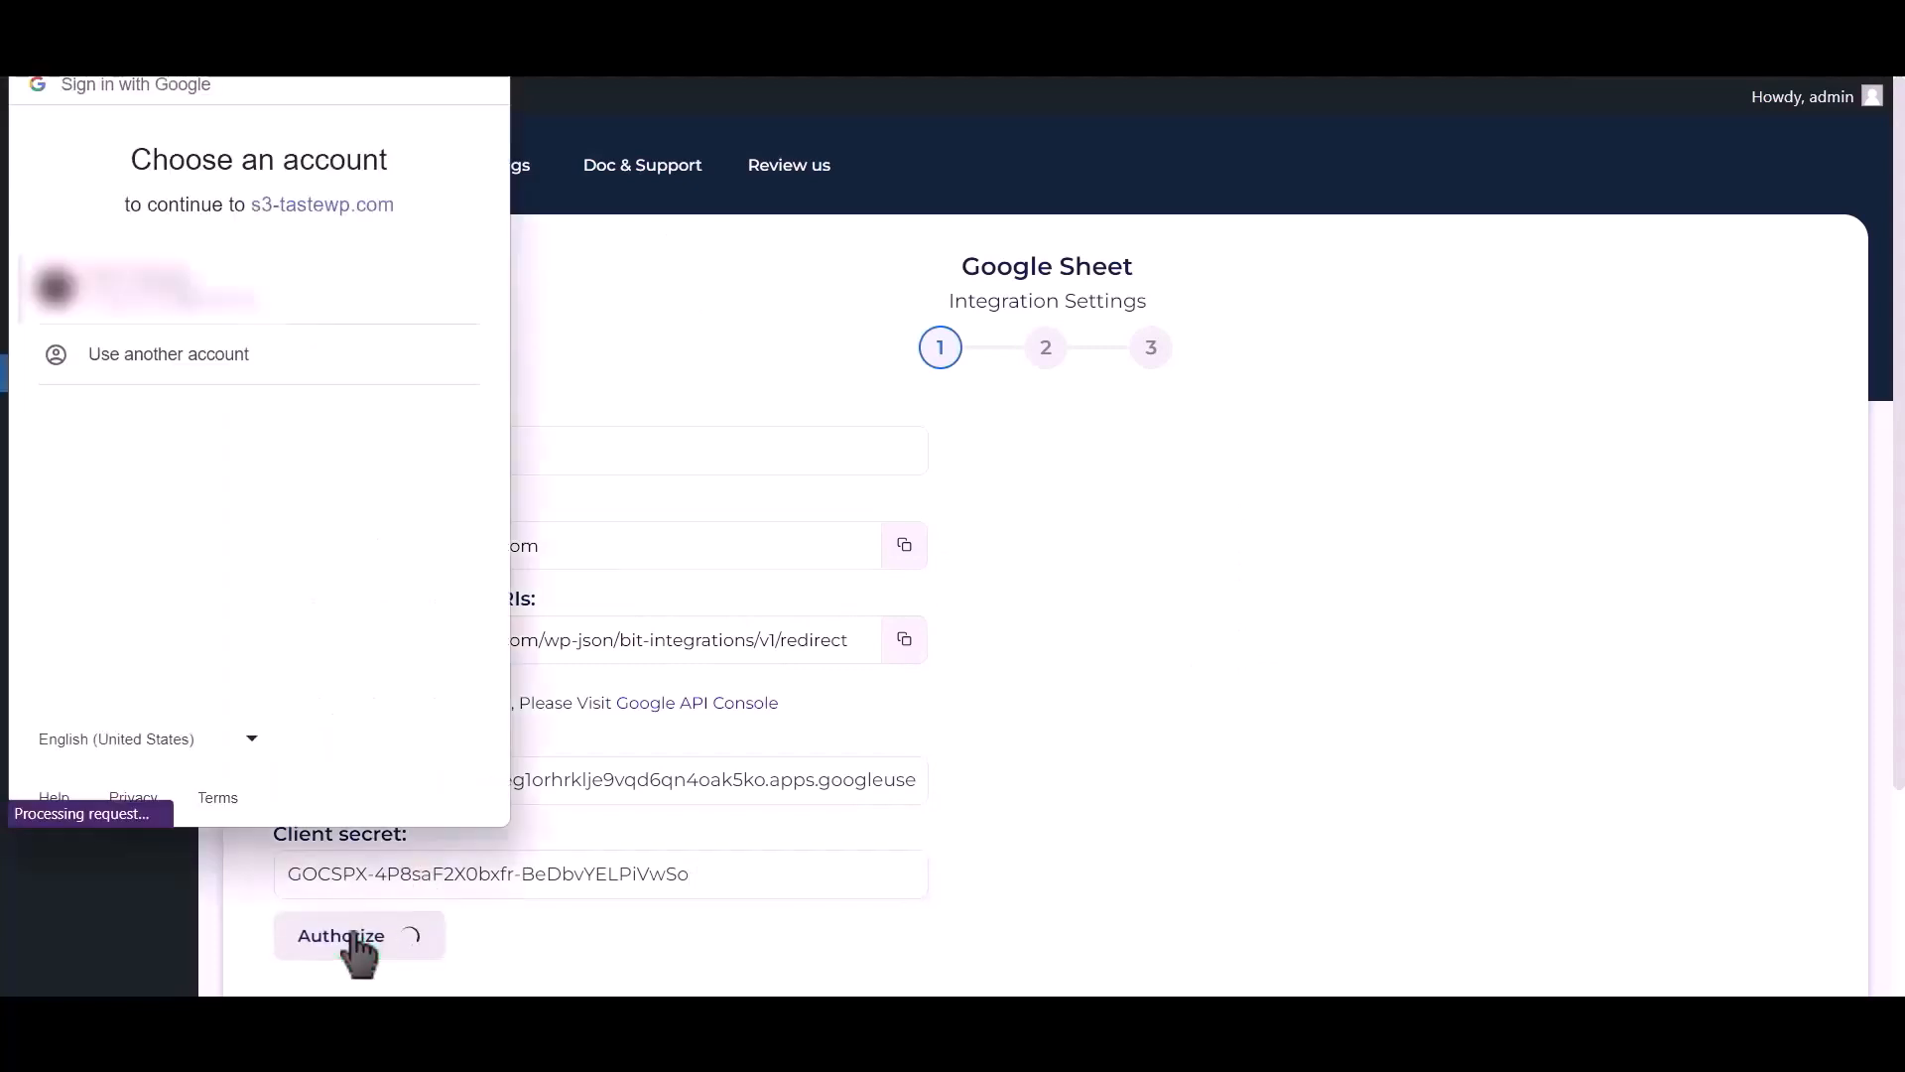
left_click(235, 298)
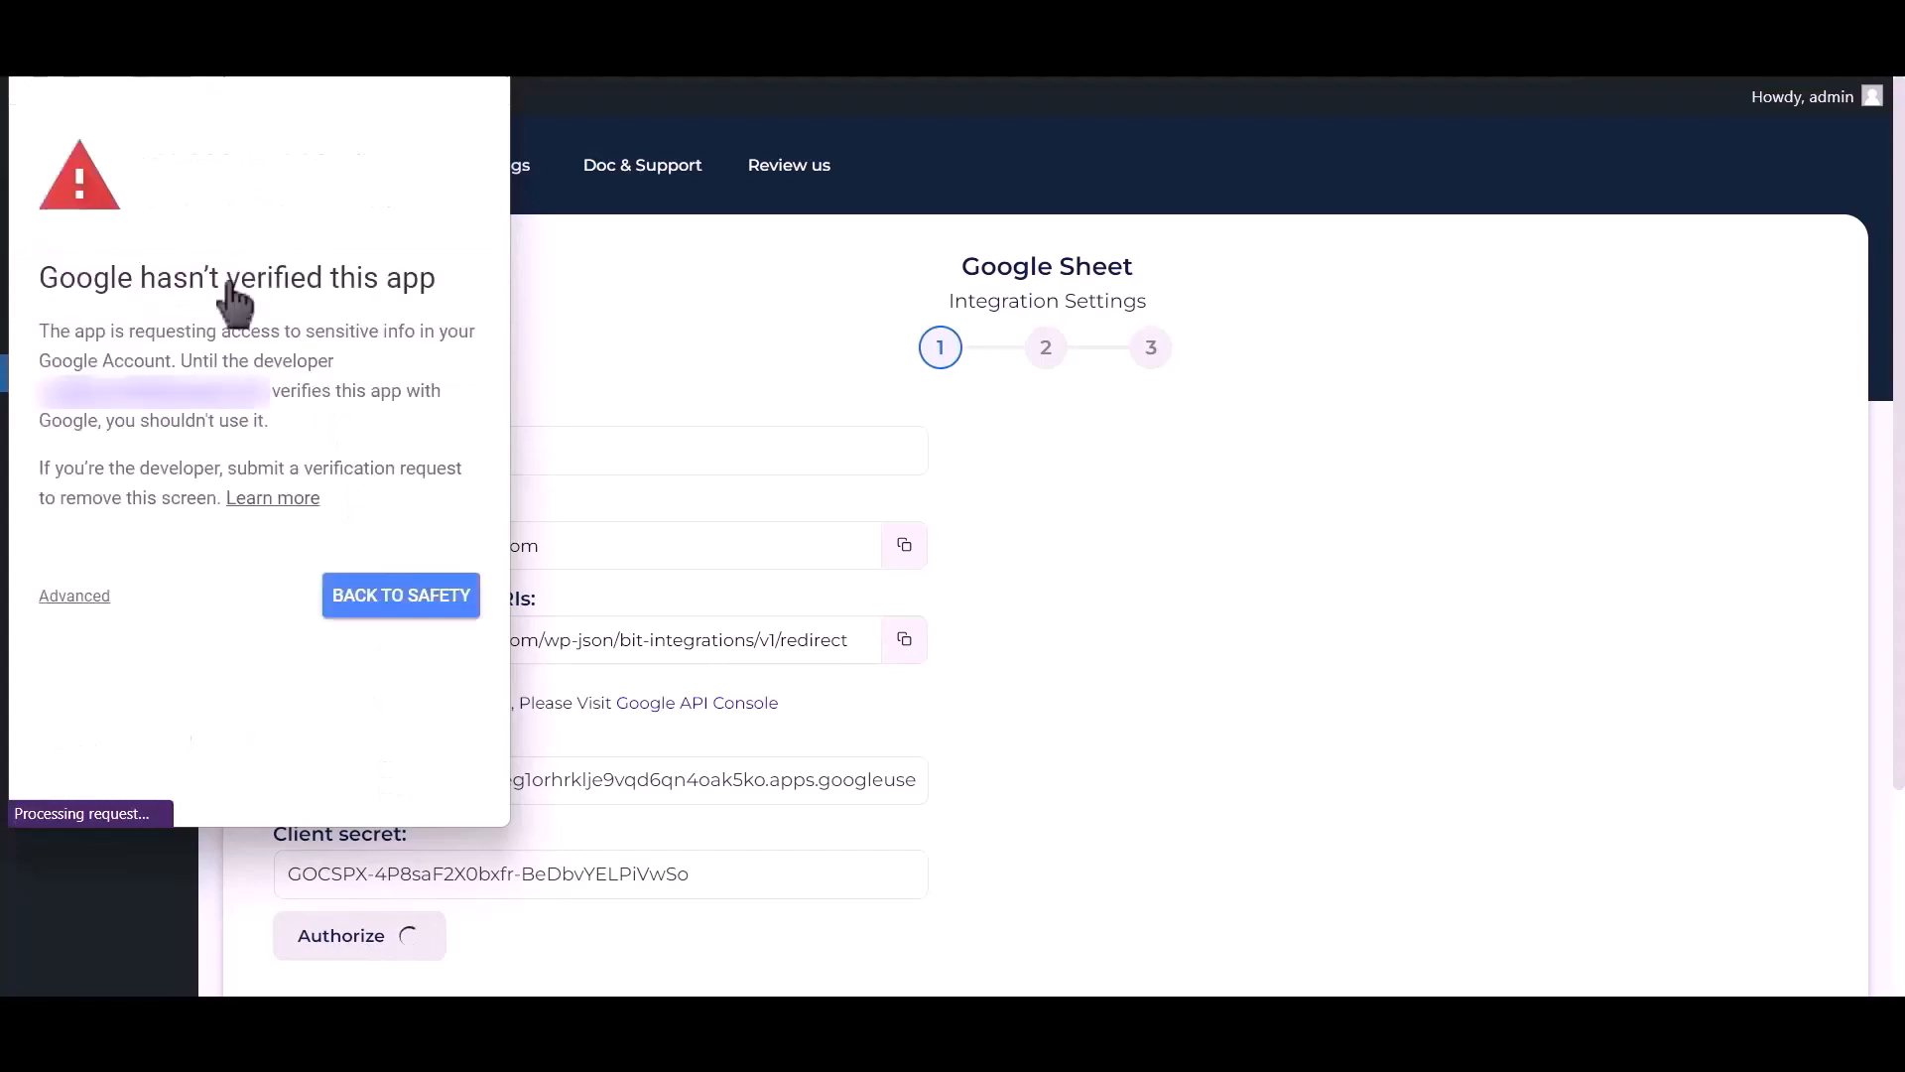
left_click(75, 595)
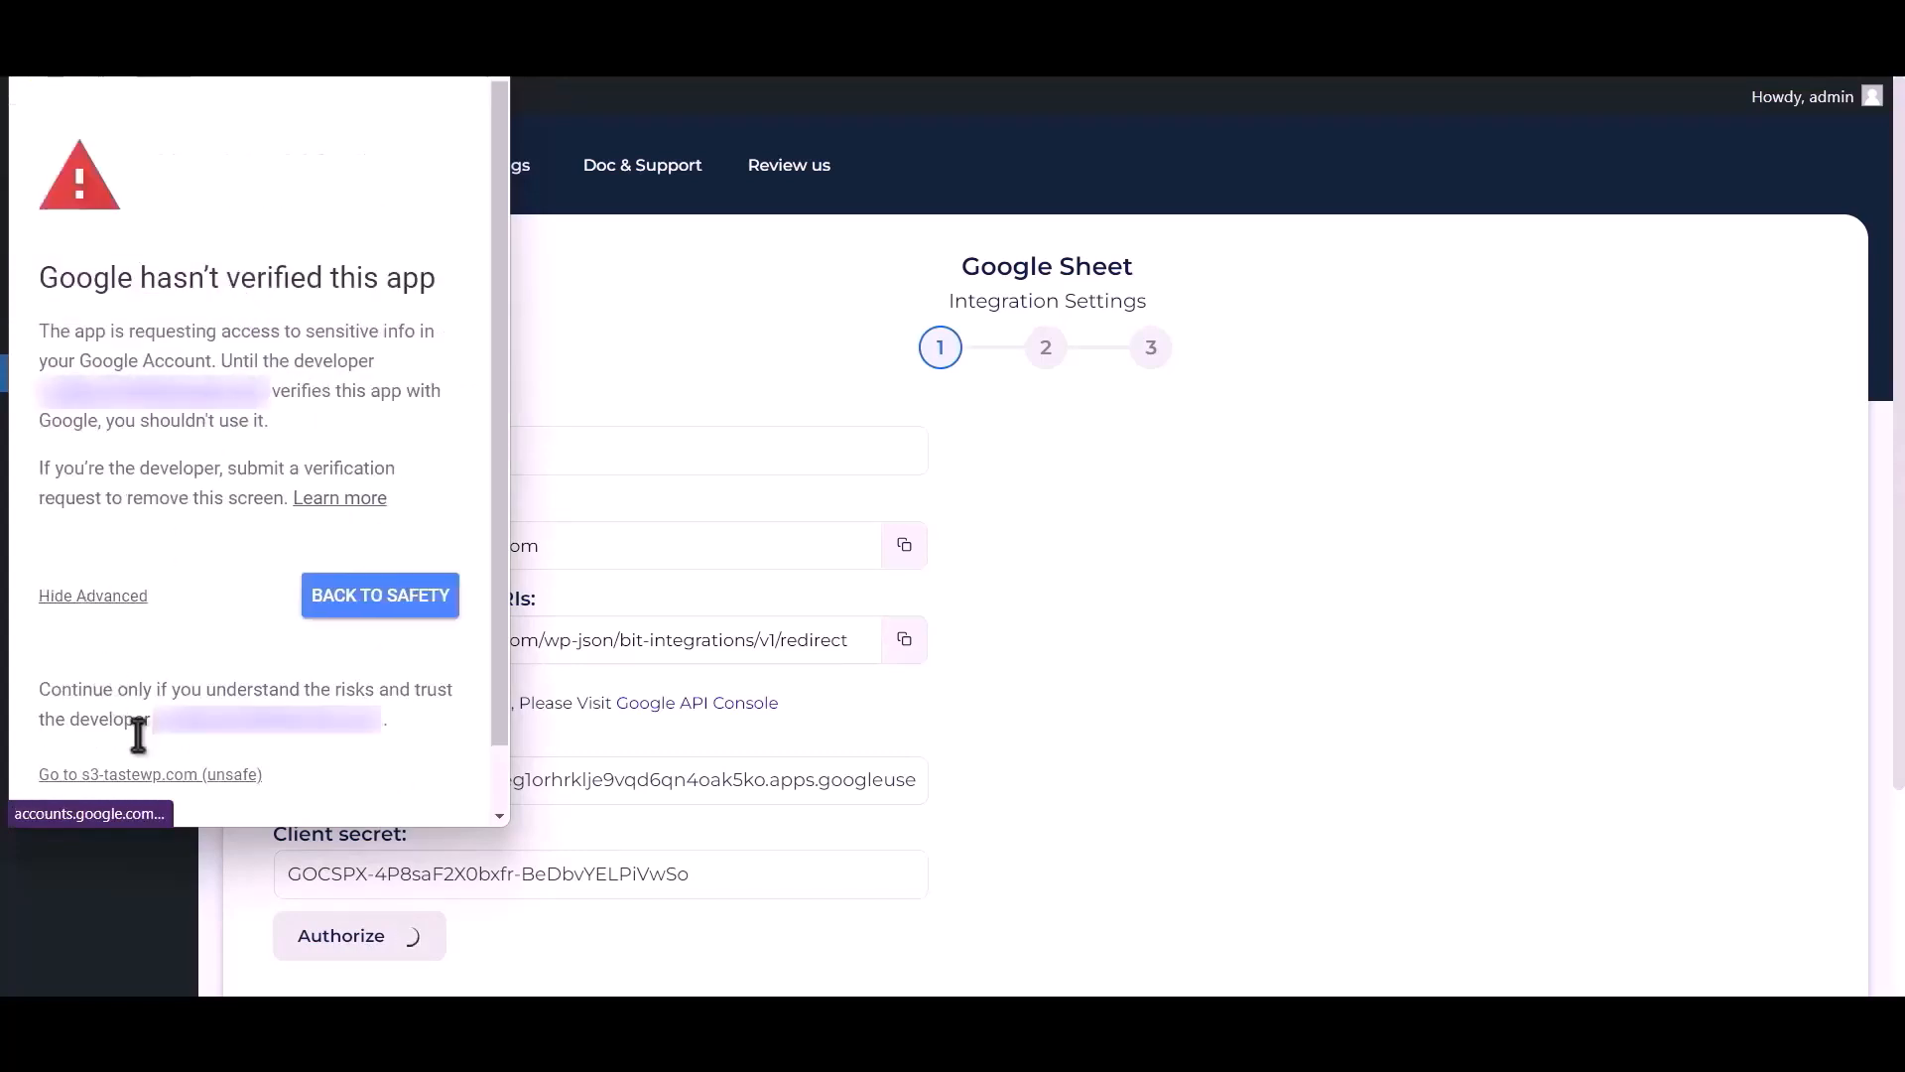
left_click(142, 775)
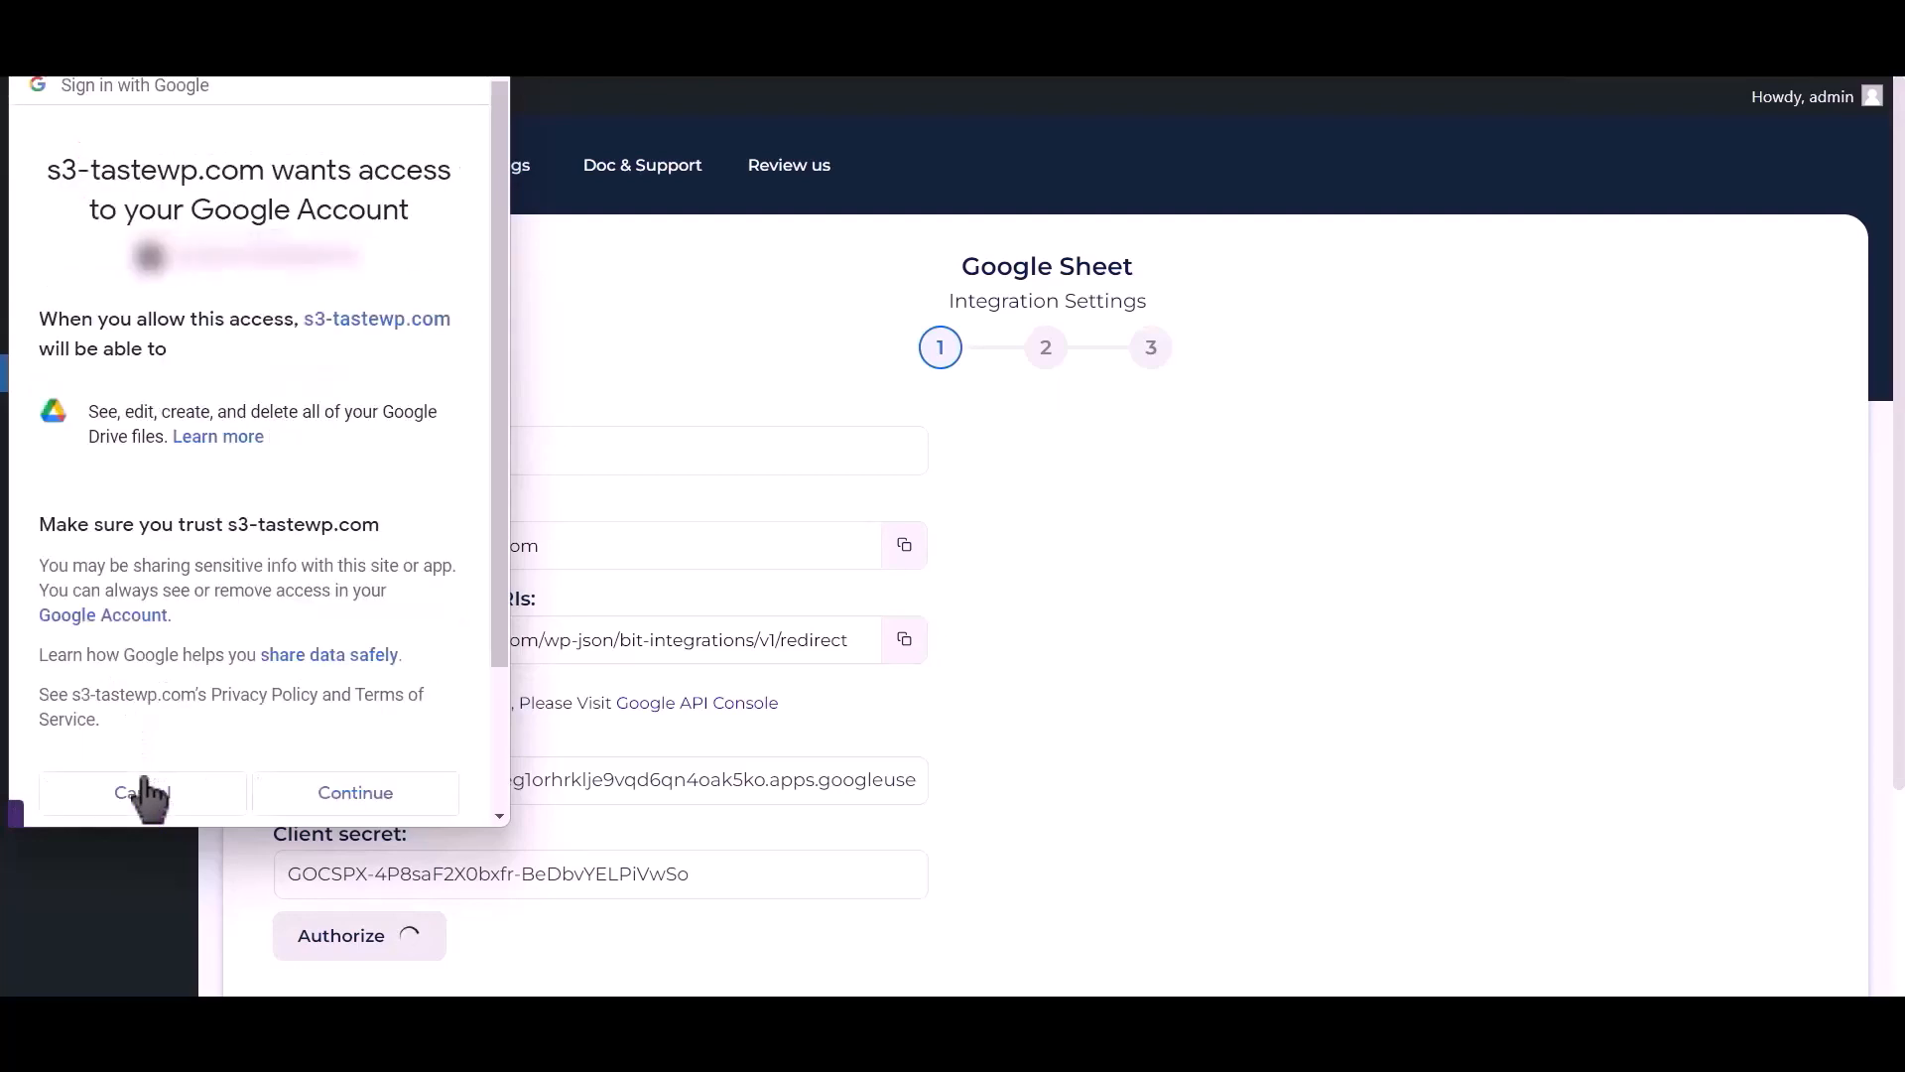
left_click(353, 792)
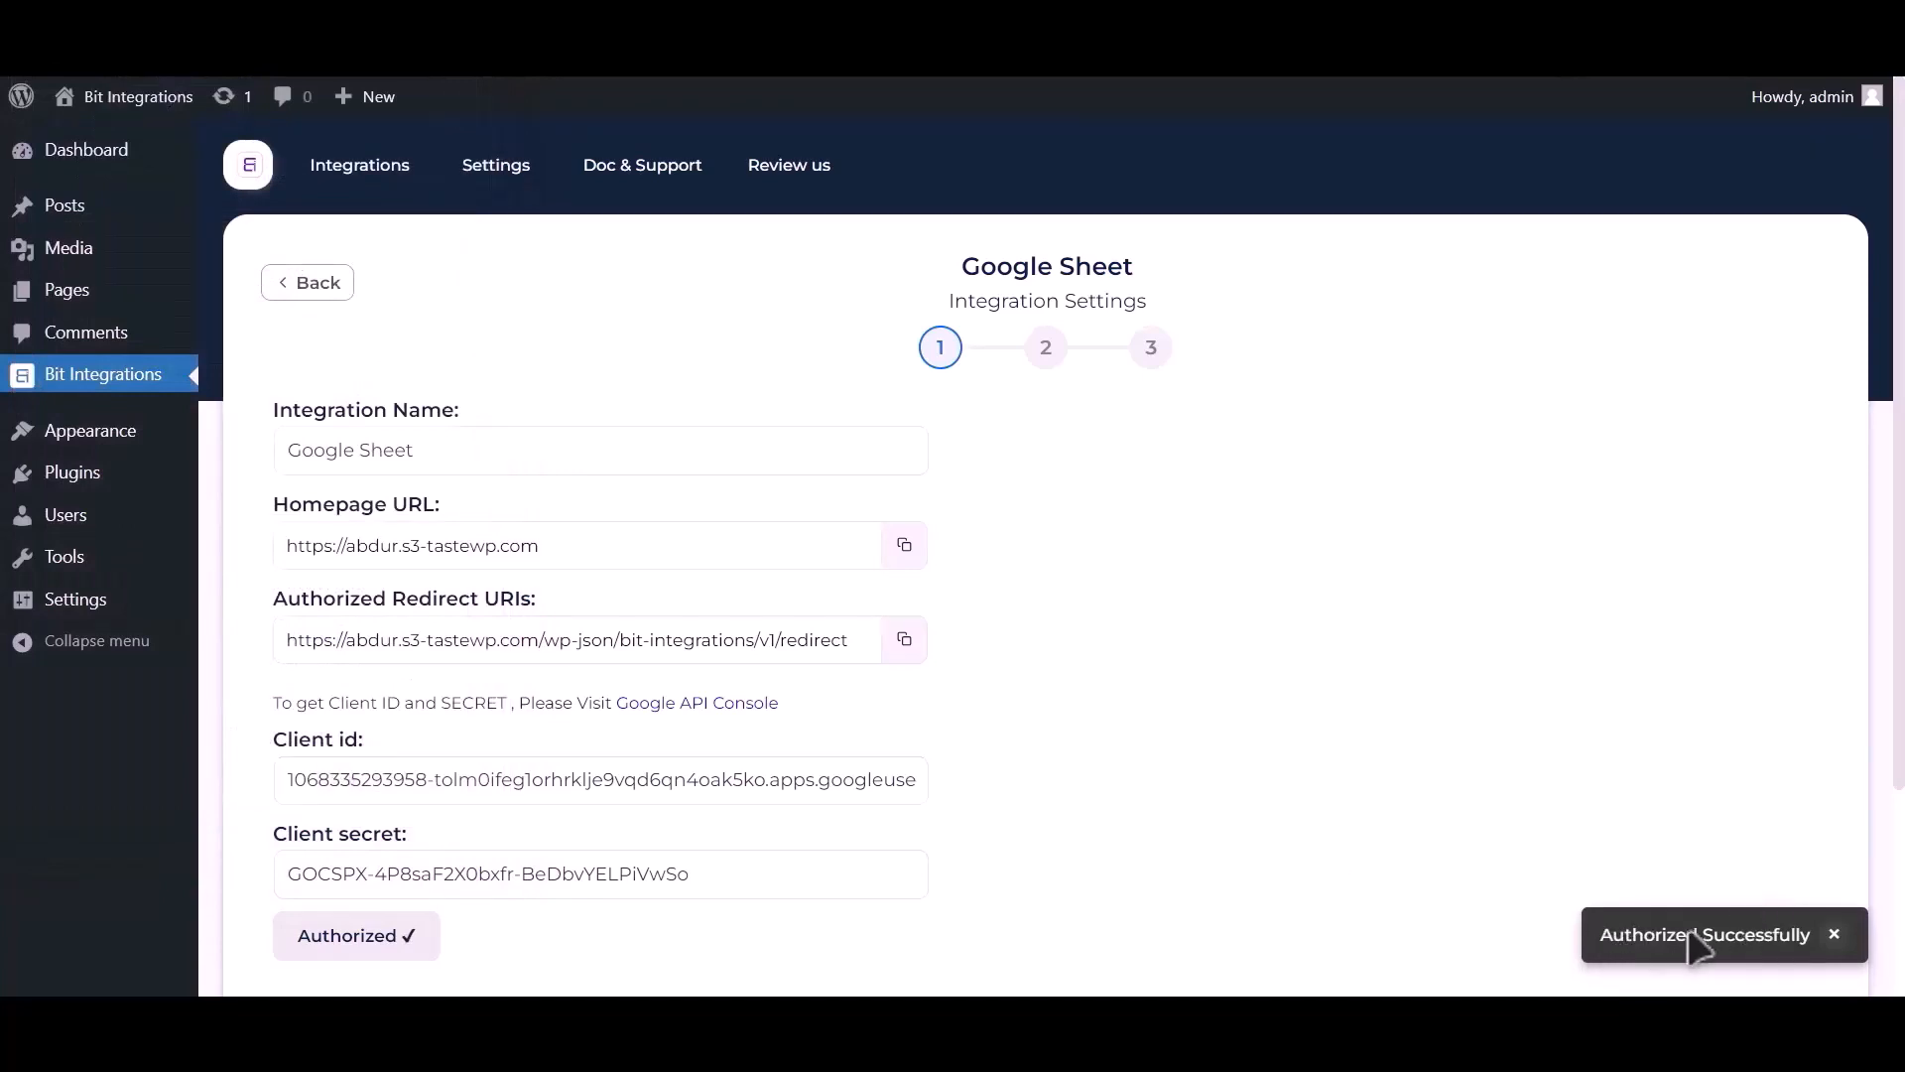
Continue to step 2 and select spreadsheet Post_Google_Sheet with worksheet Sheet1.
scroll(1369, 714, "down", 3)
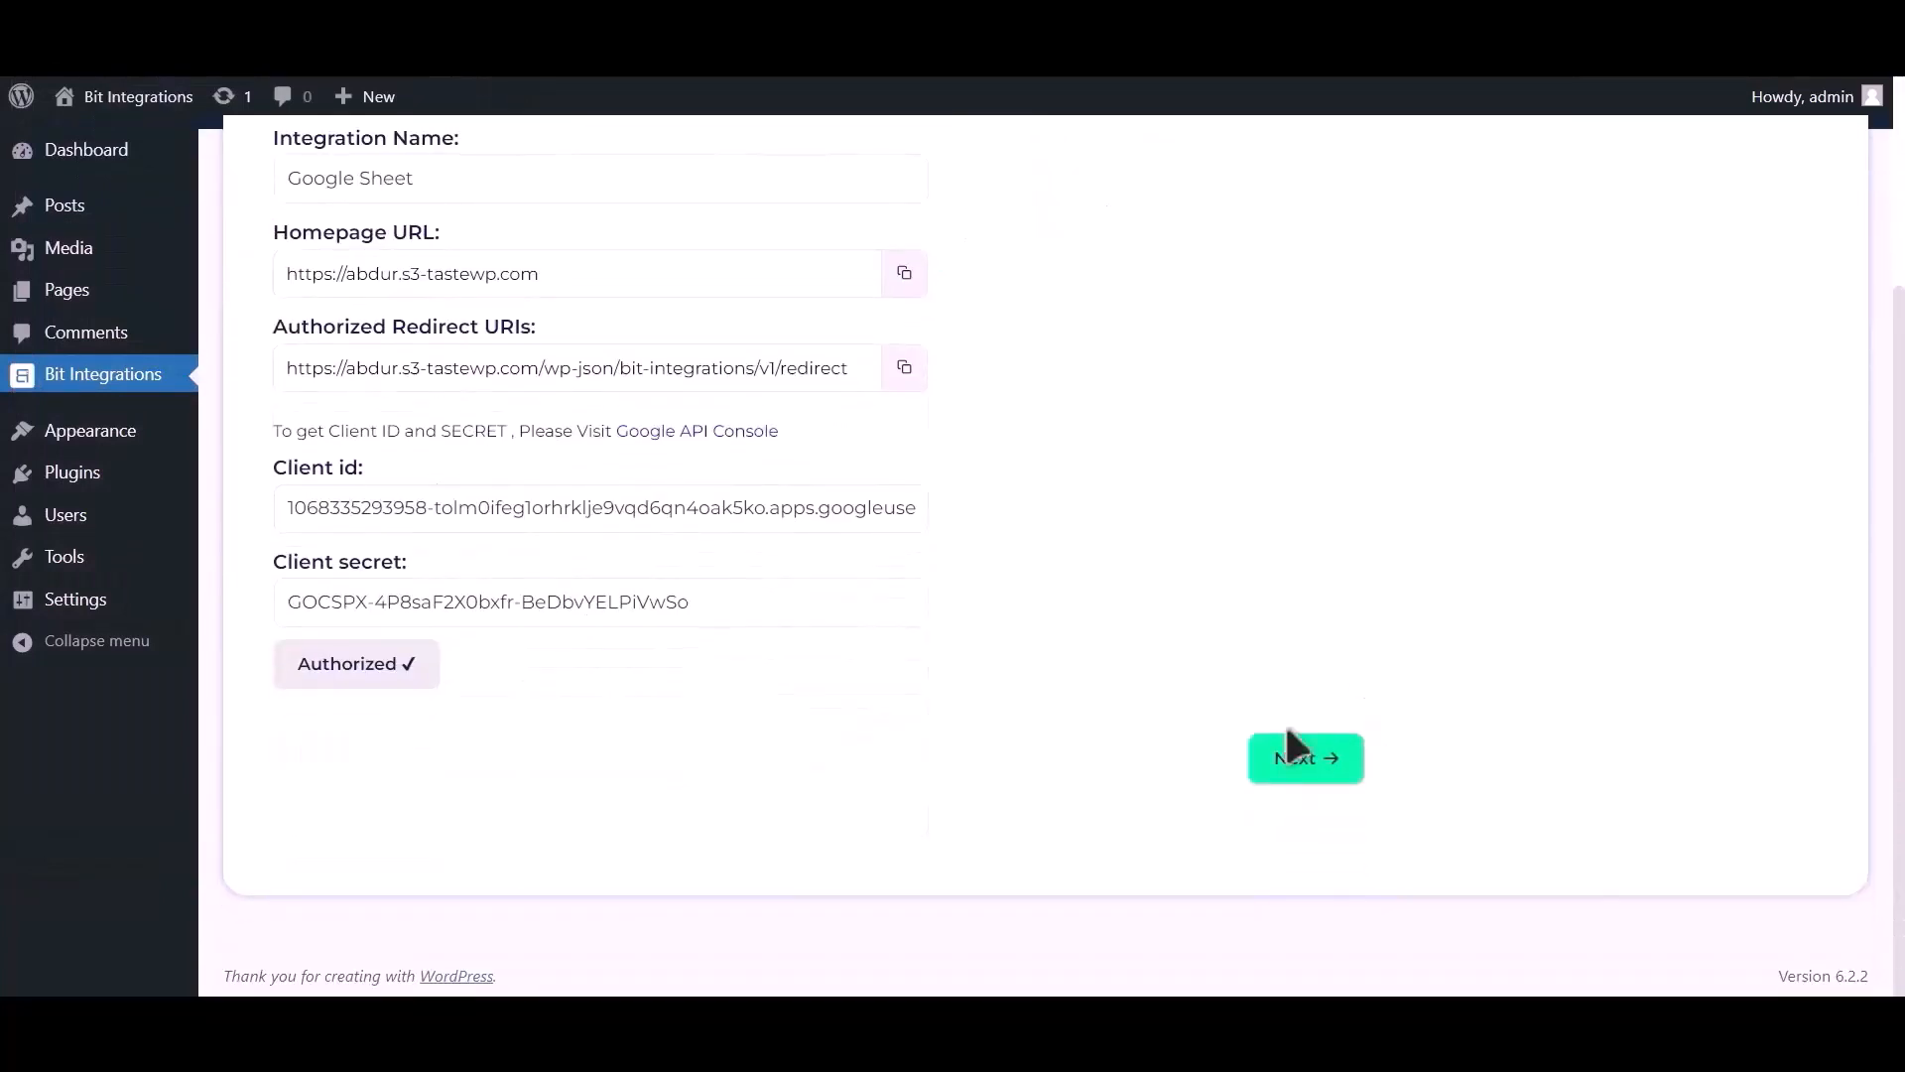
left_click(1322, 766)
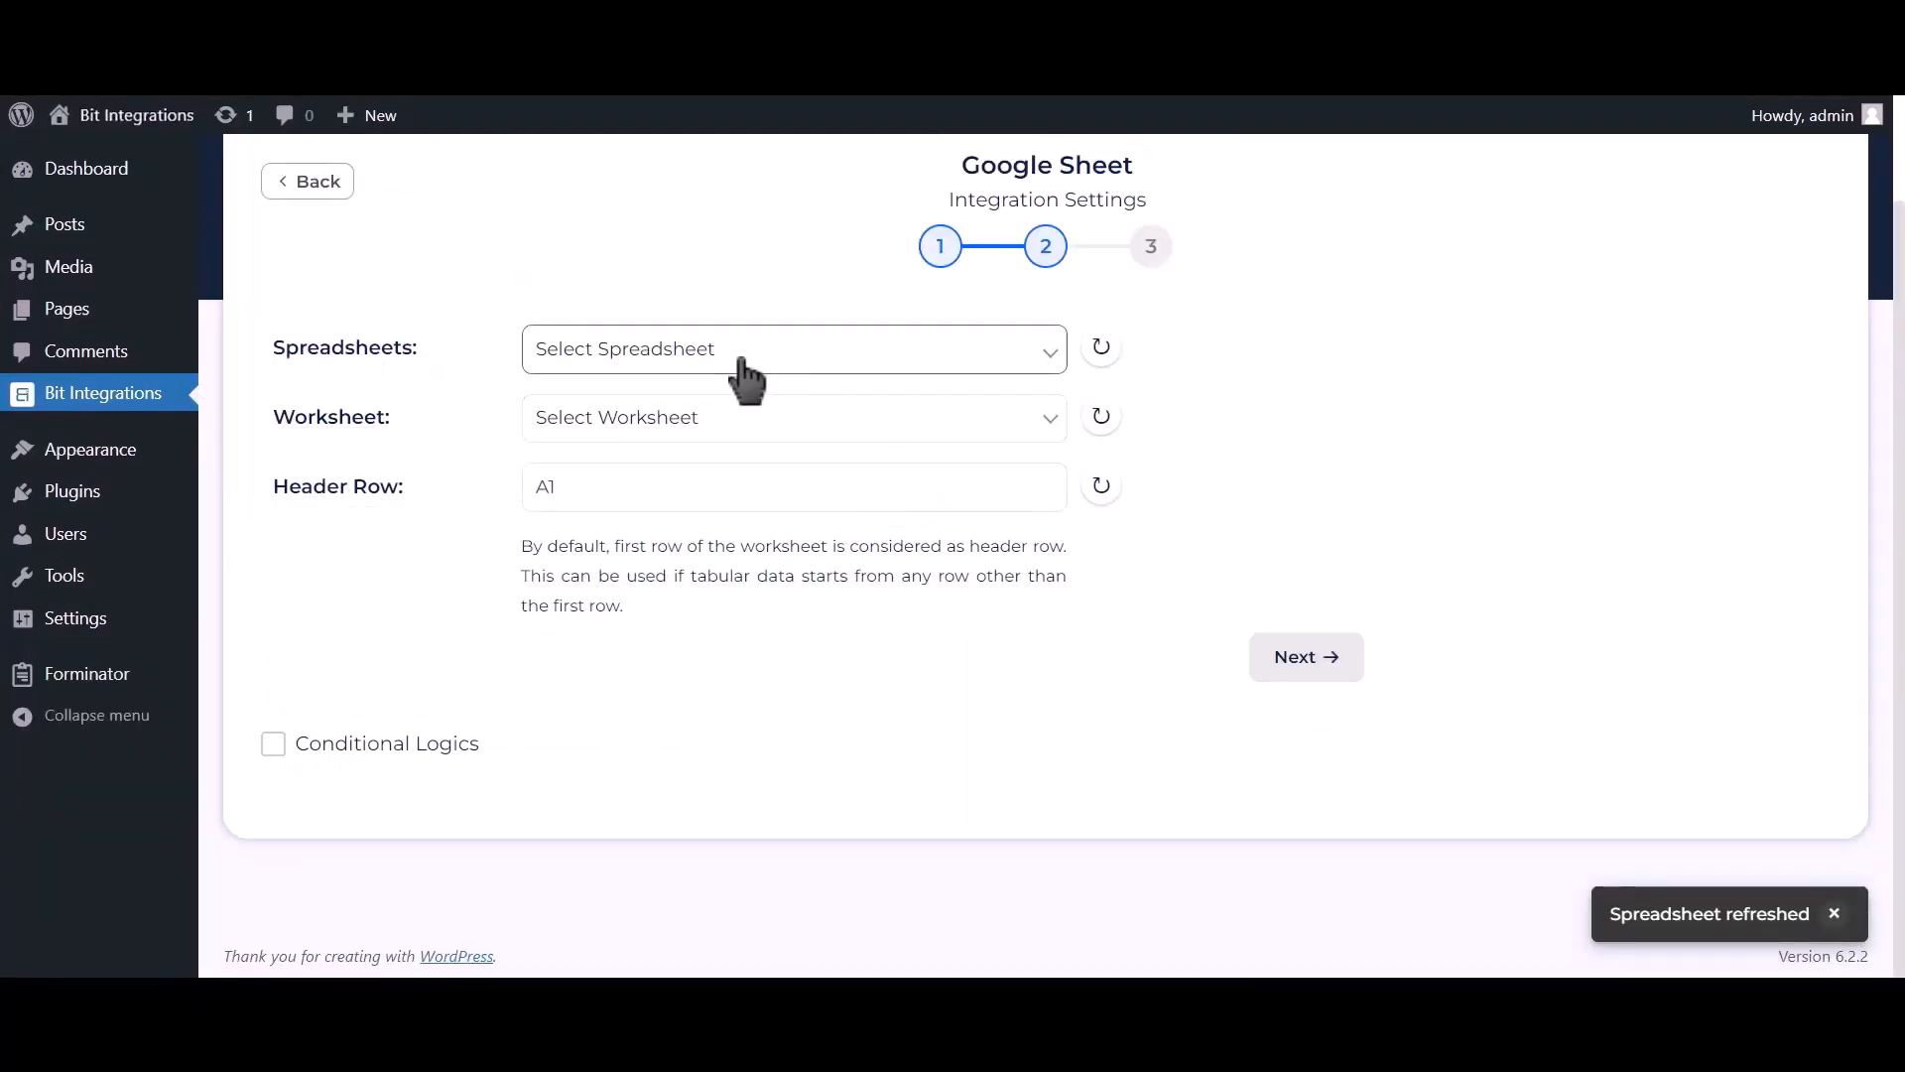
left_click(893, 374)
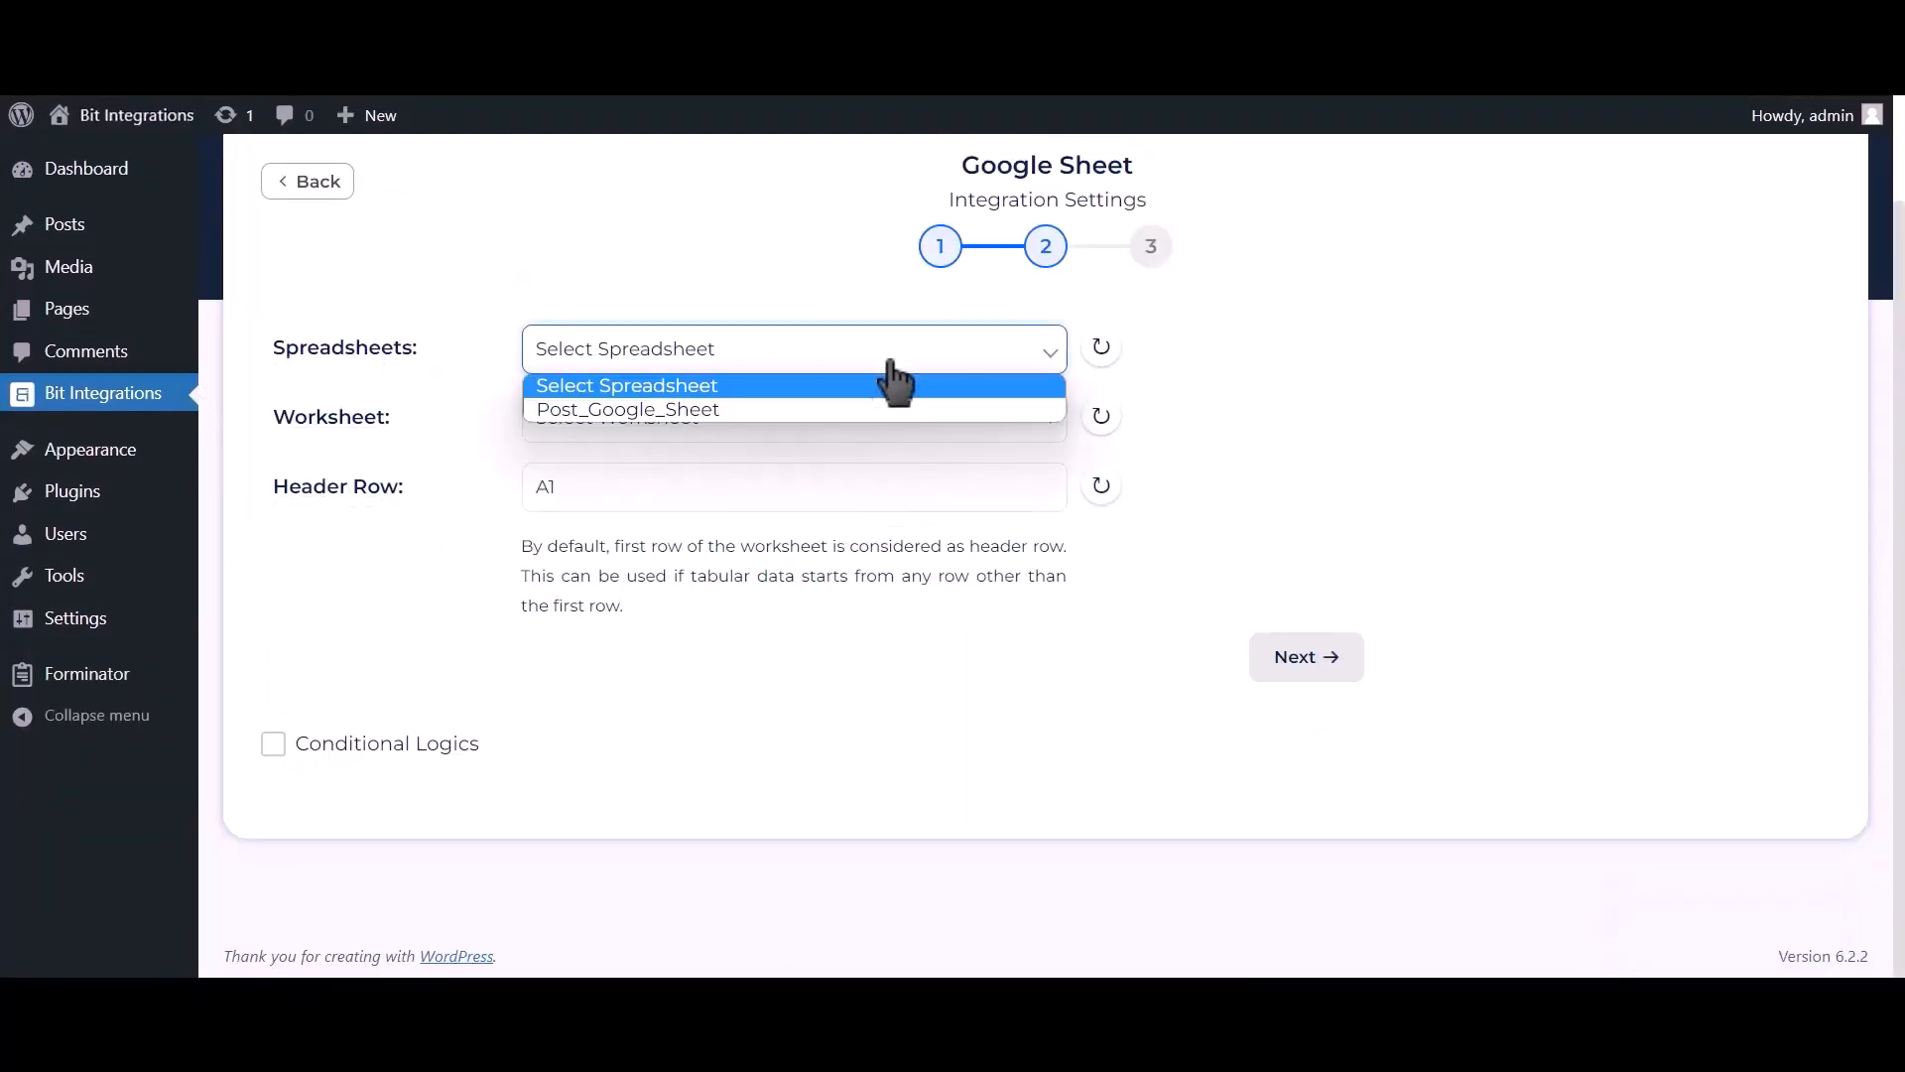
left_click(838, 409)
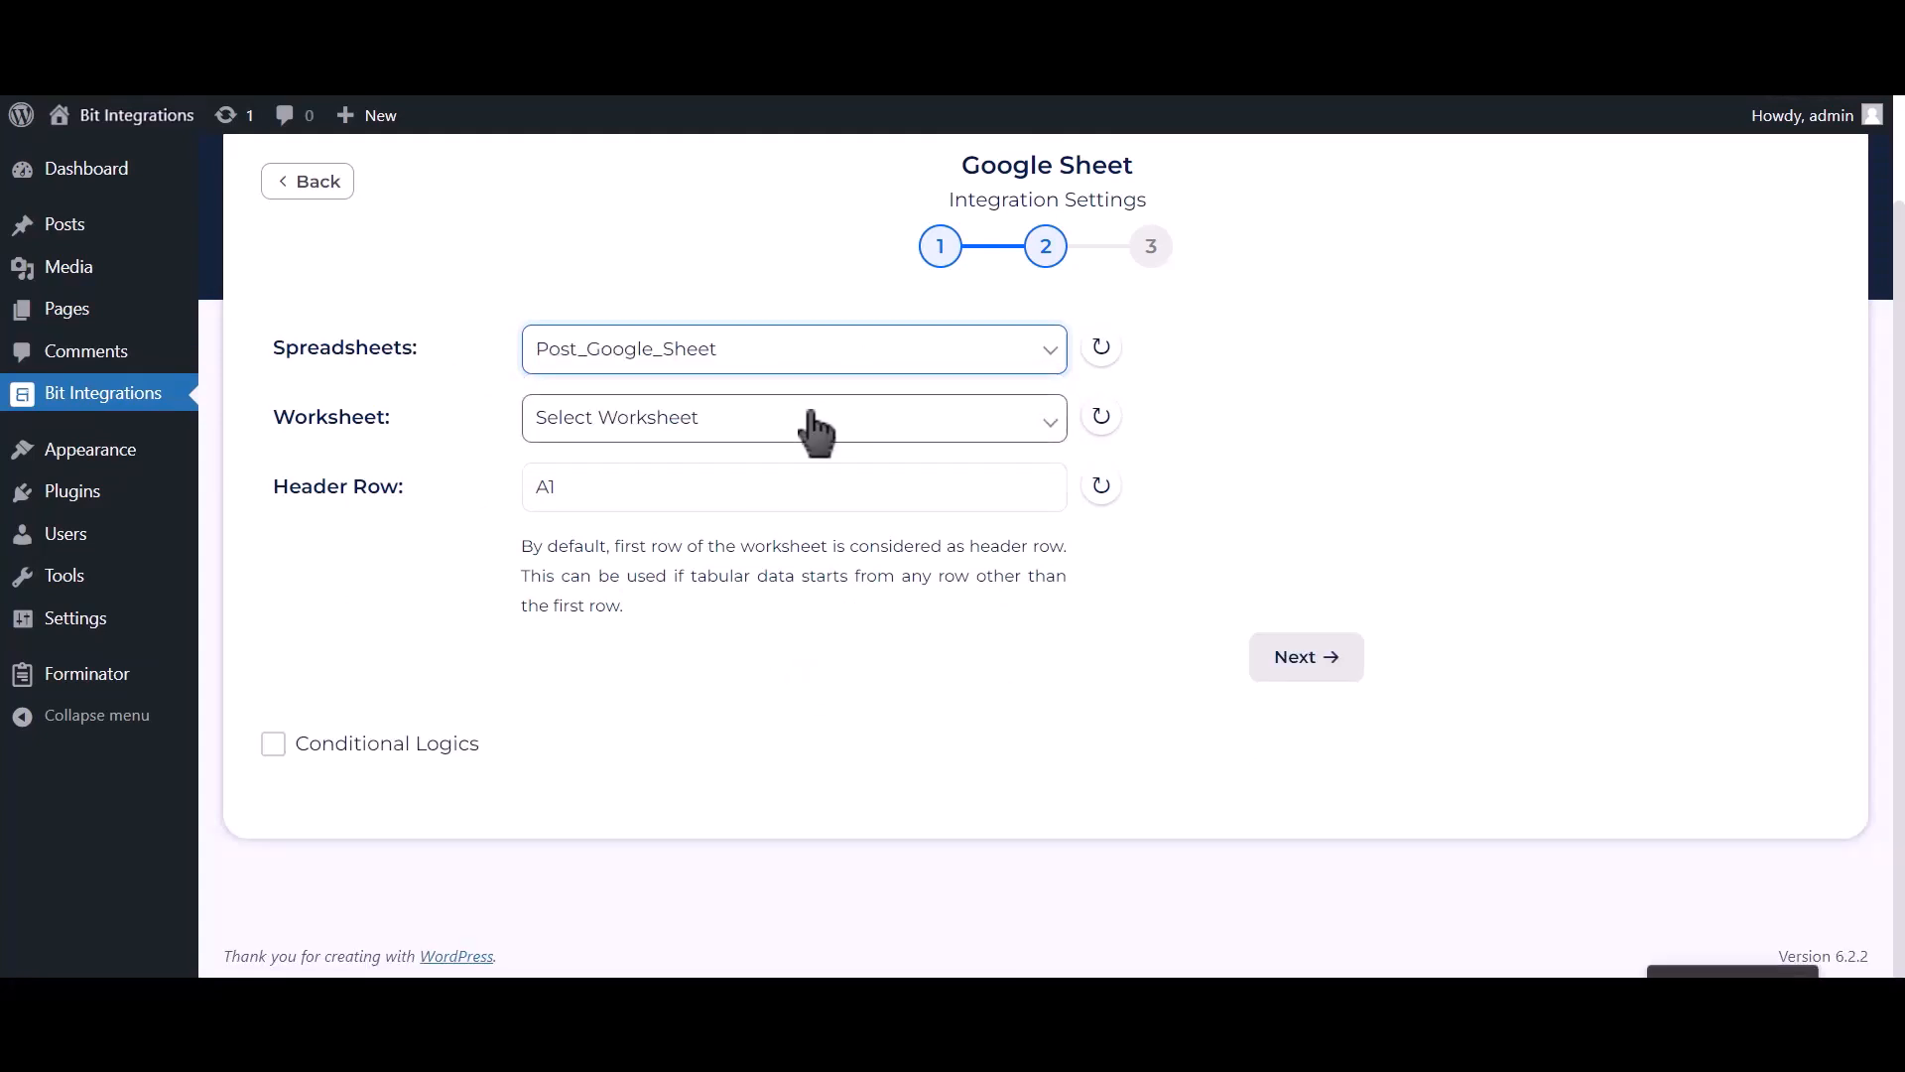
left_click(814, 429)
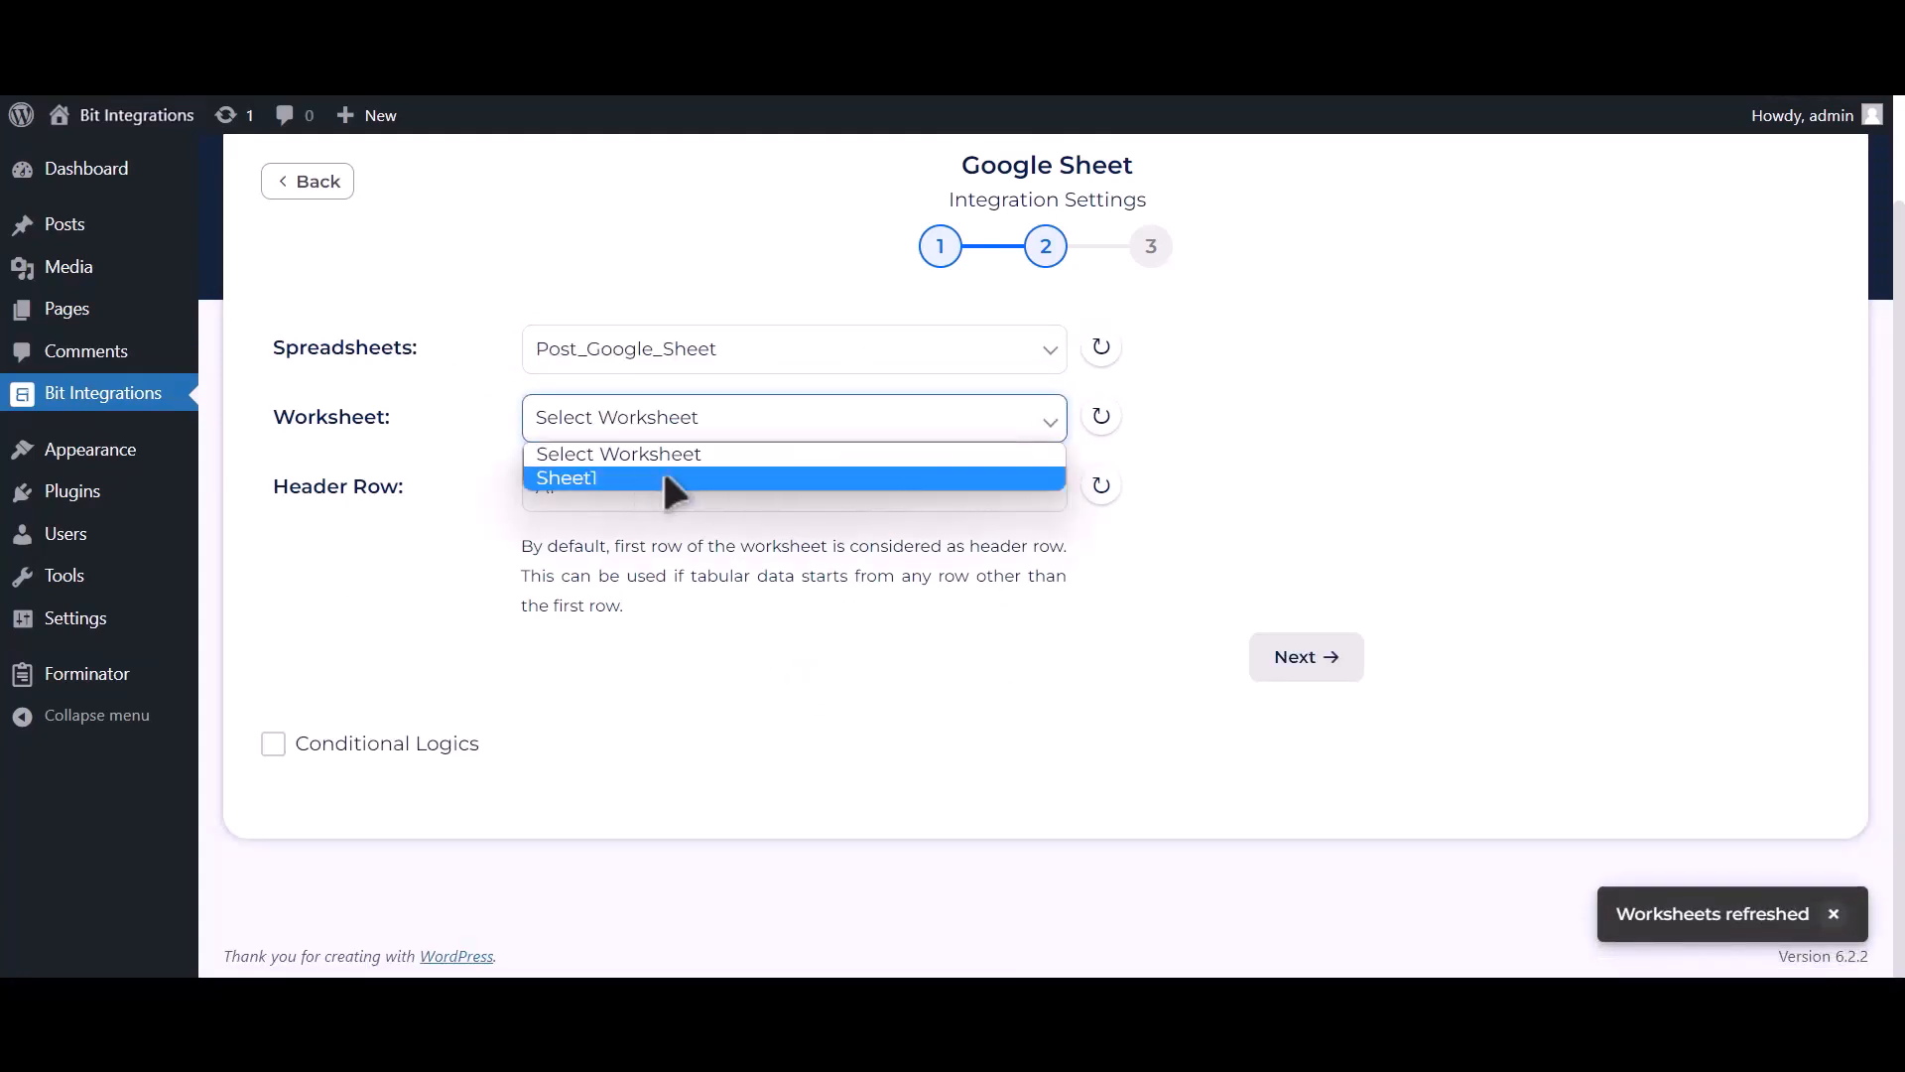
left_click(663, 476)
left_click(670, 478)
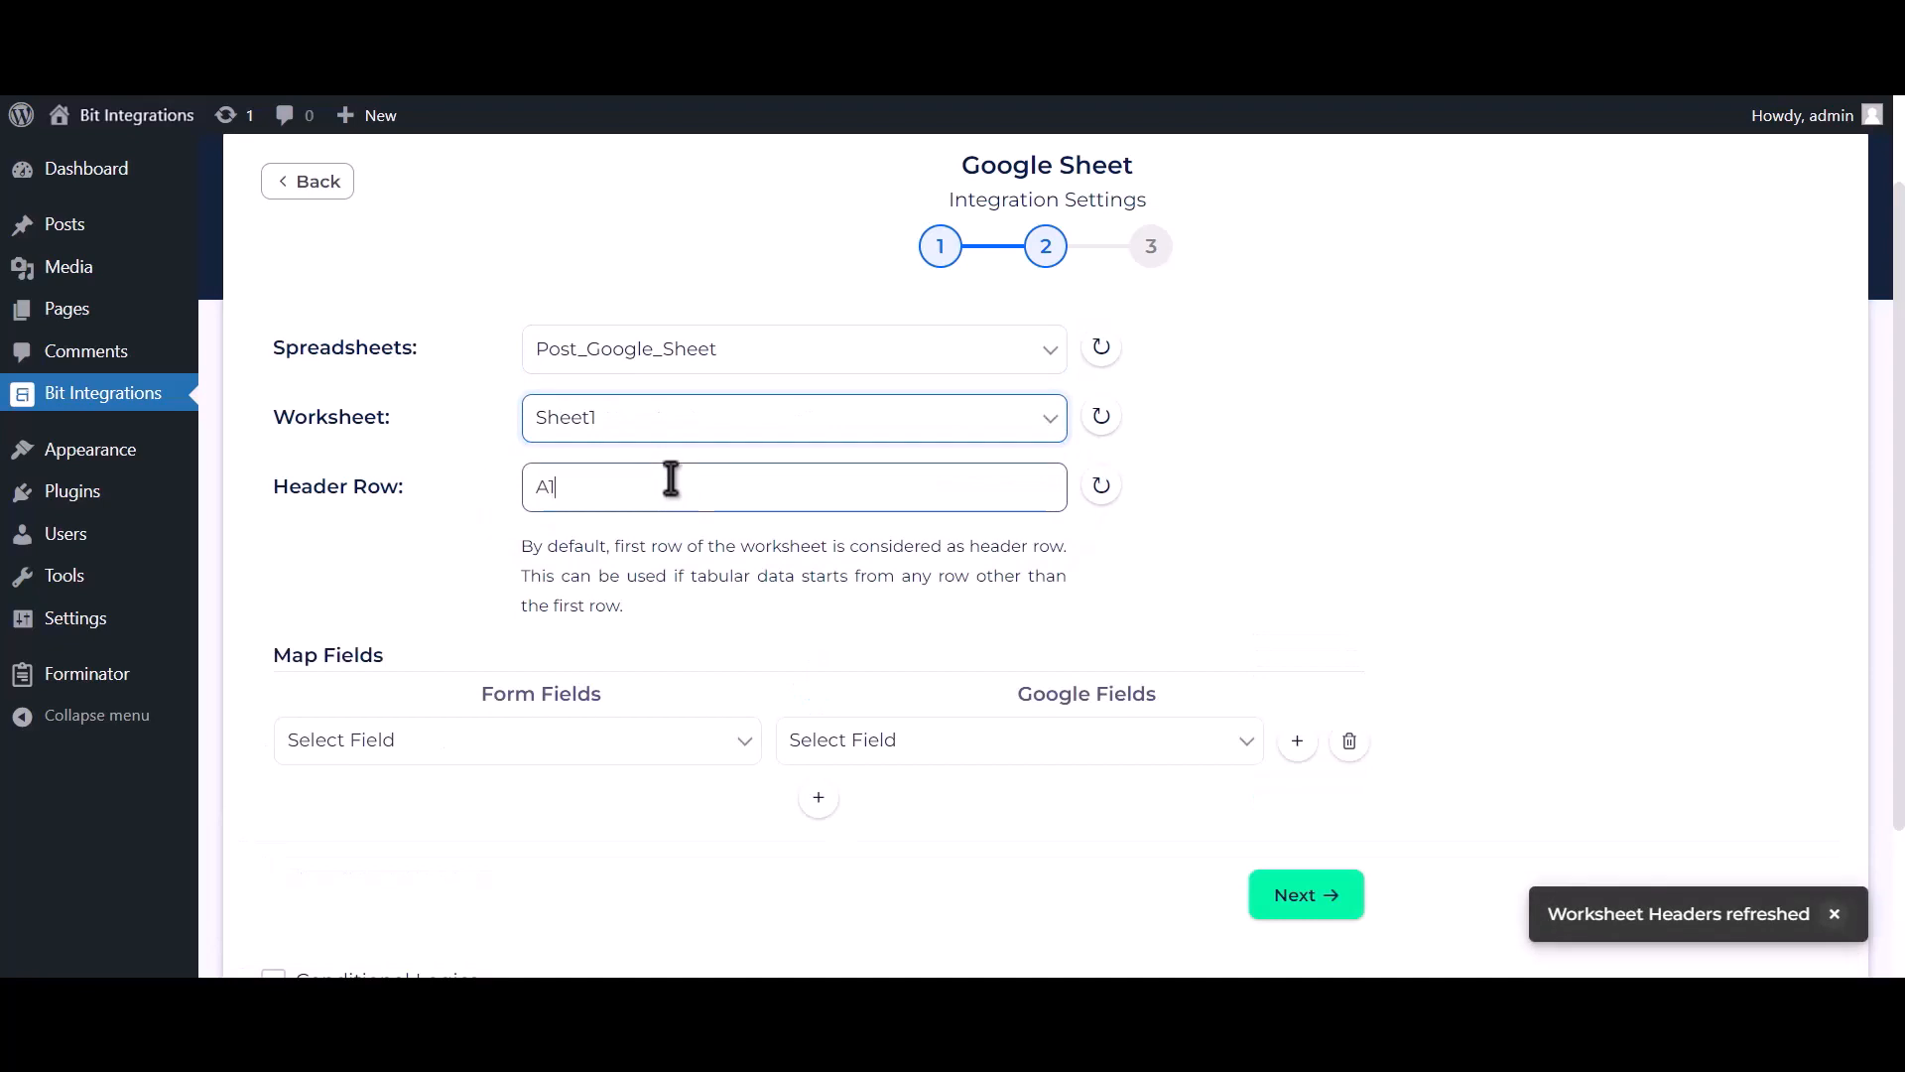
Map the form's Name-1 field to the sheet's Name column.
scroll(706, 561, "down", 2)
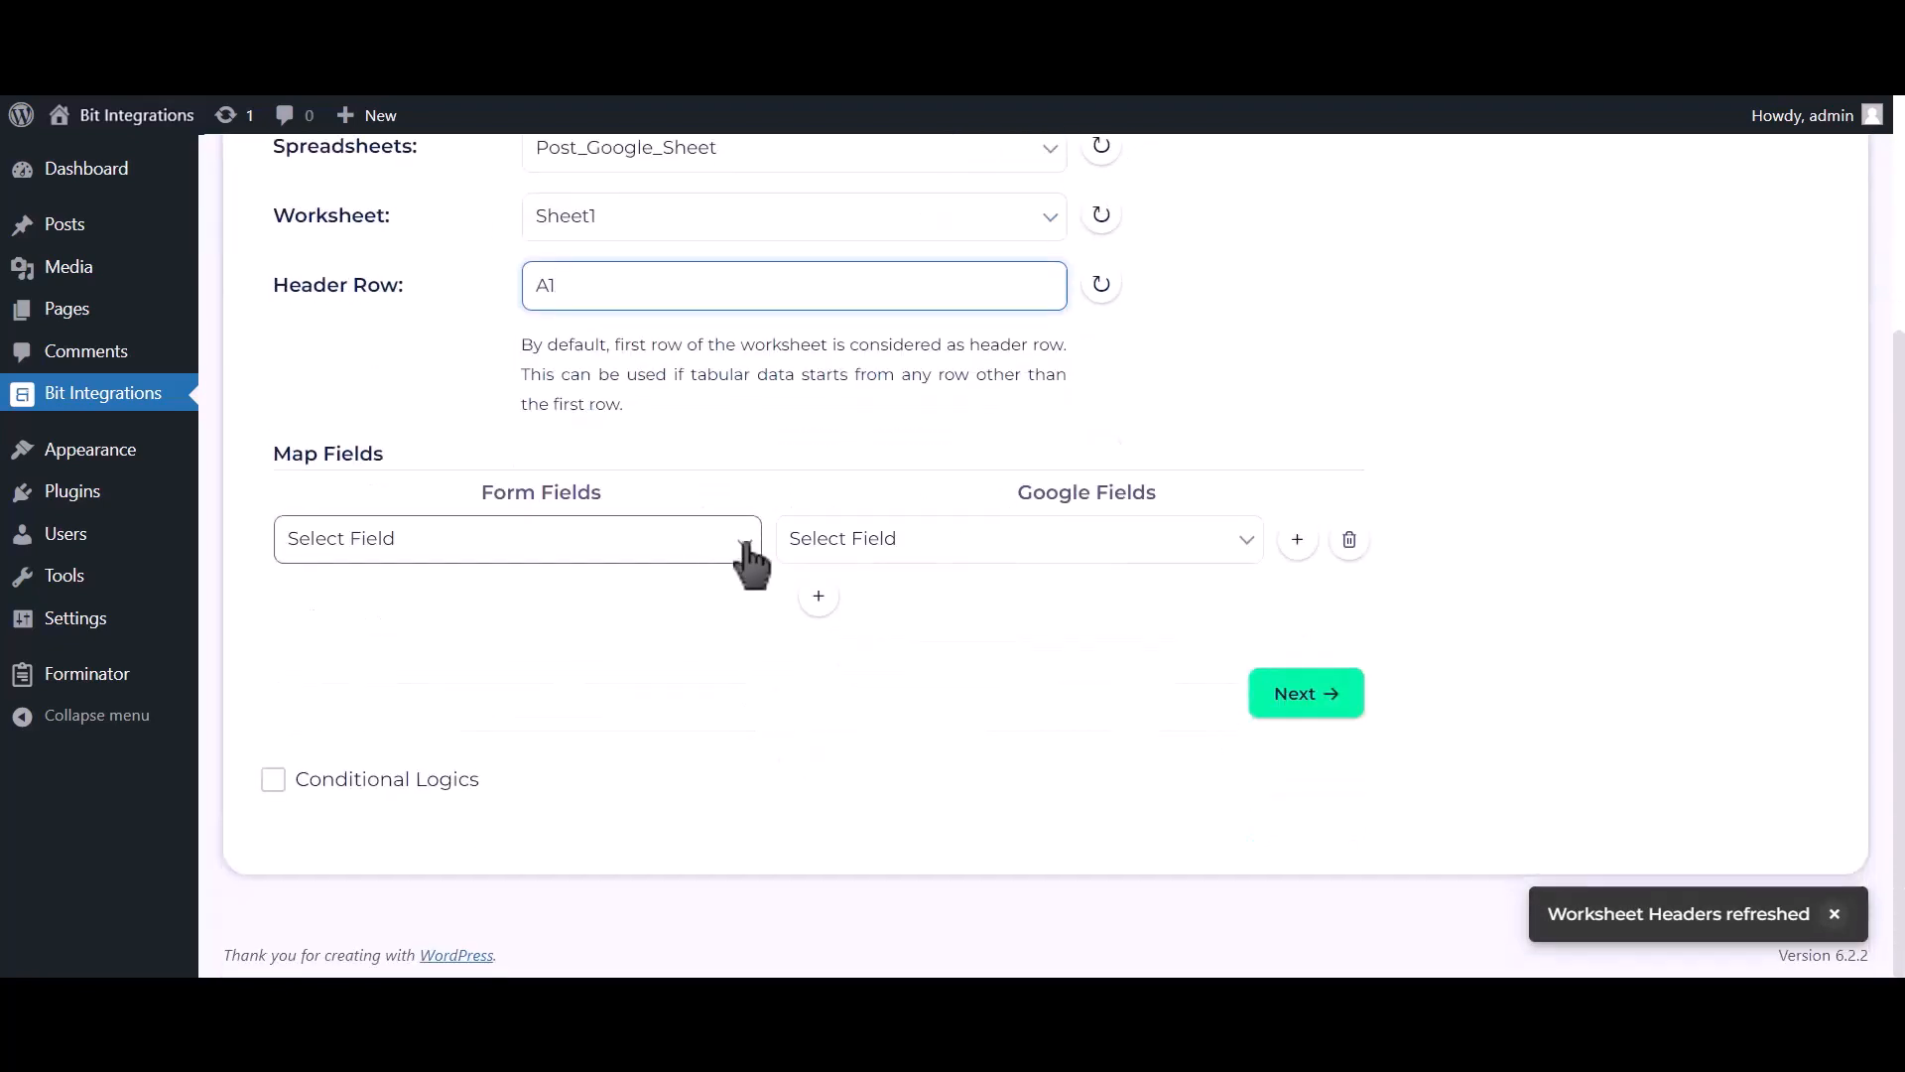
left_click(838, 546)
left_click(831, 599)
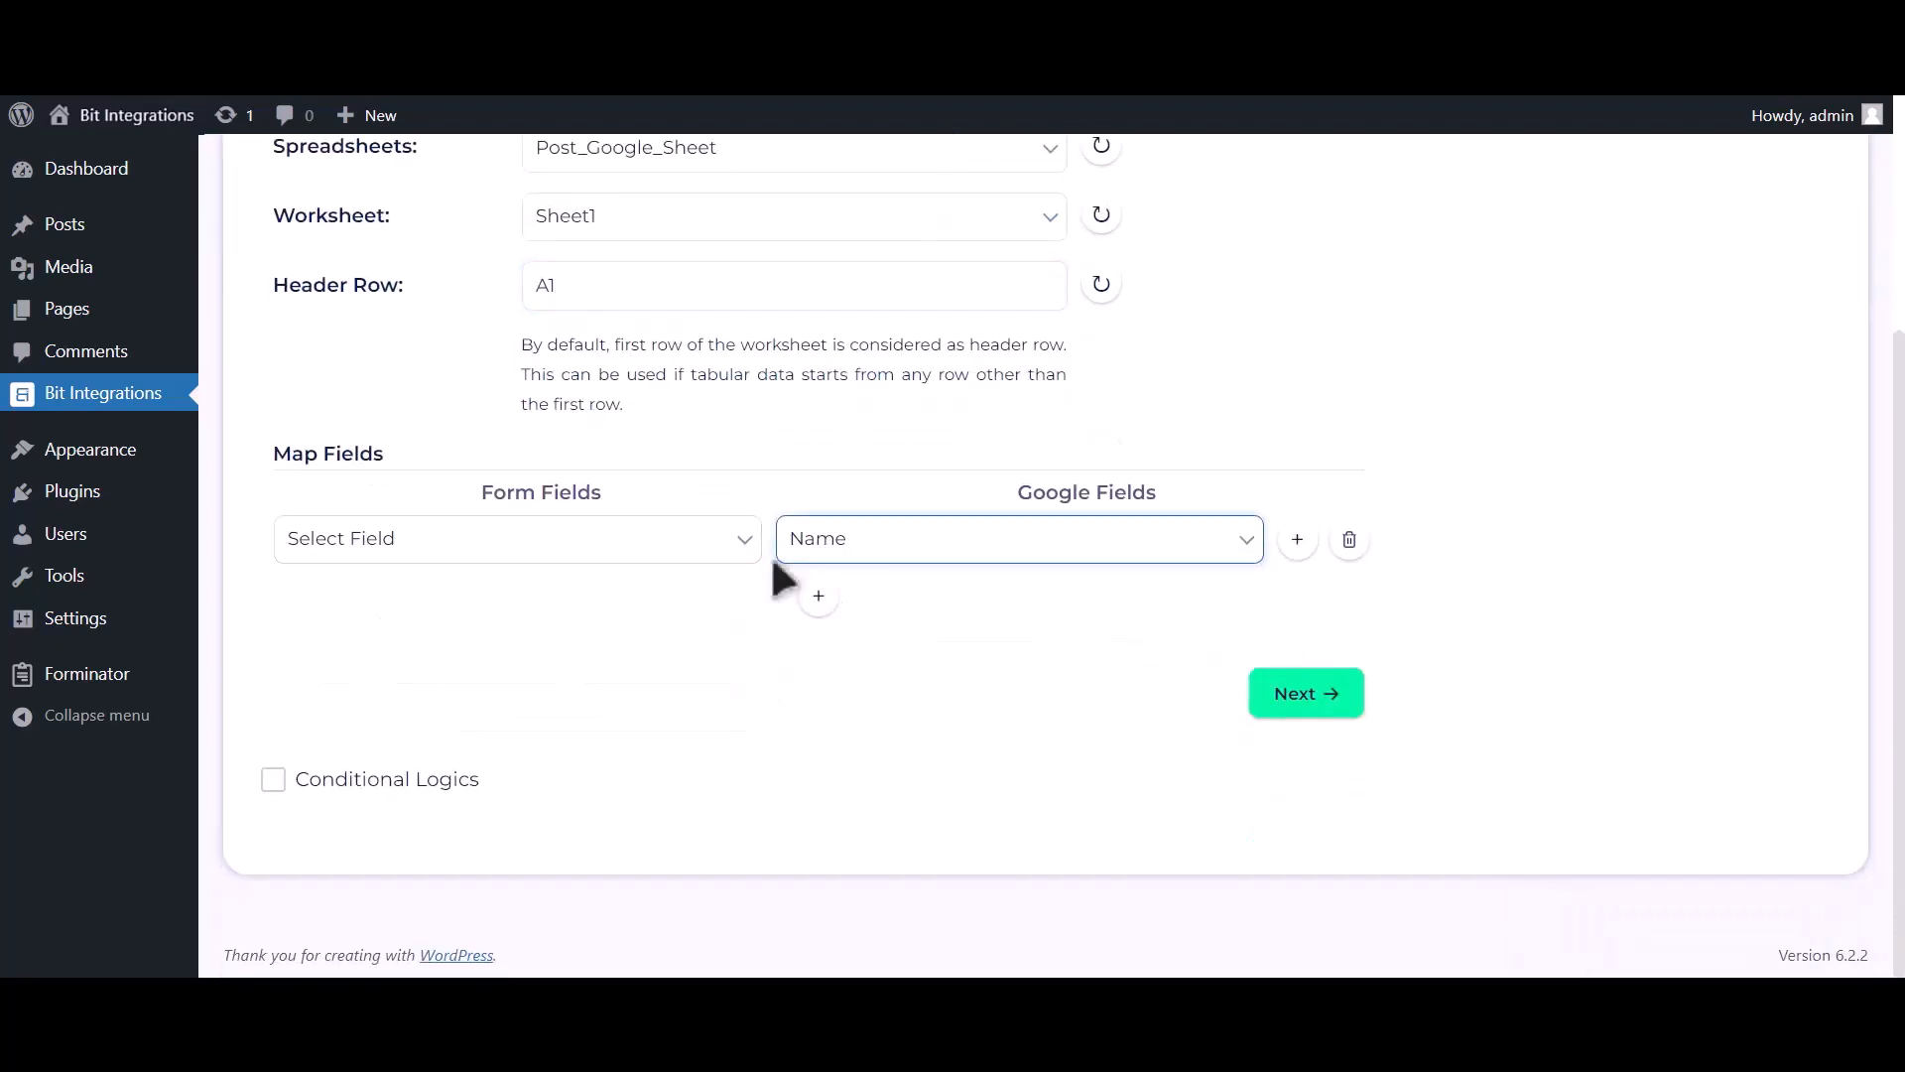
left_click(694, 544)
left_click(562, 626)
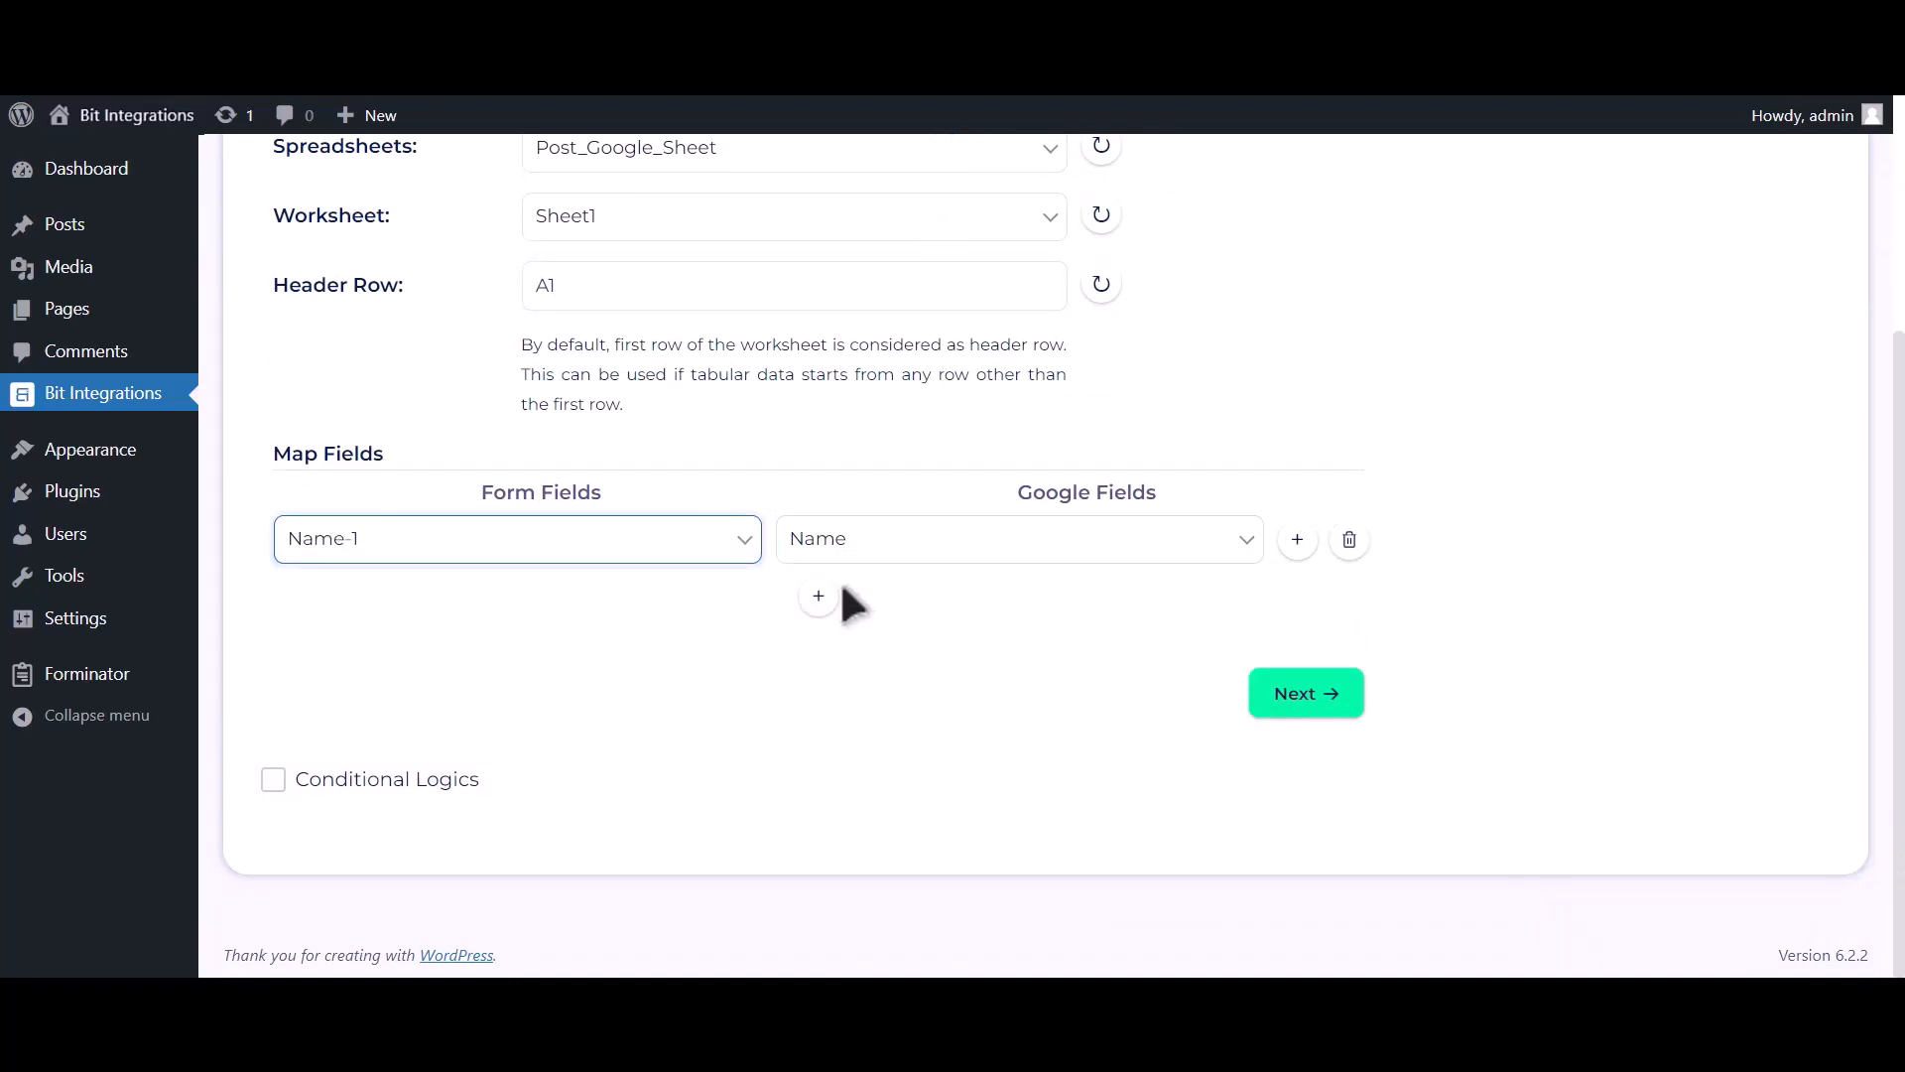
Add rows mapping Email Address-1 to Email Address and Phone Number-1 to Phone Number.
left_click(820, 595)
left_click(850, 602)
left_click(860, 685)
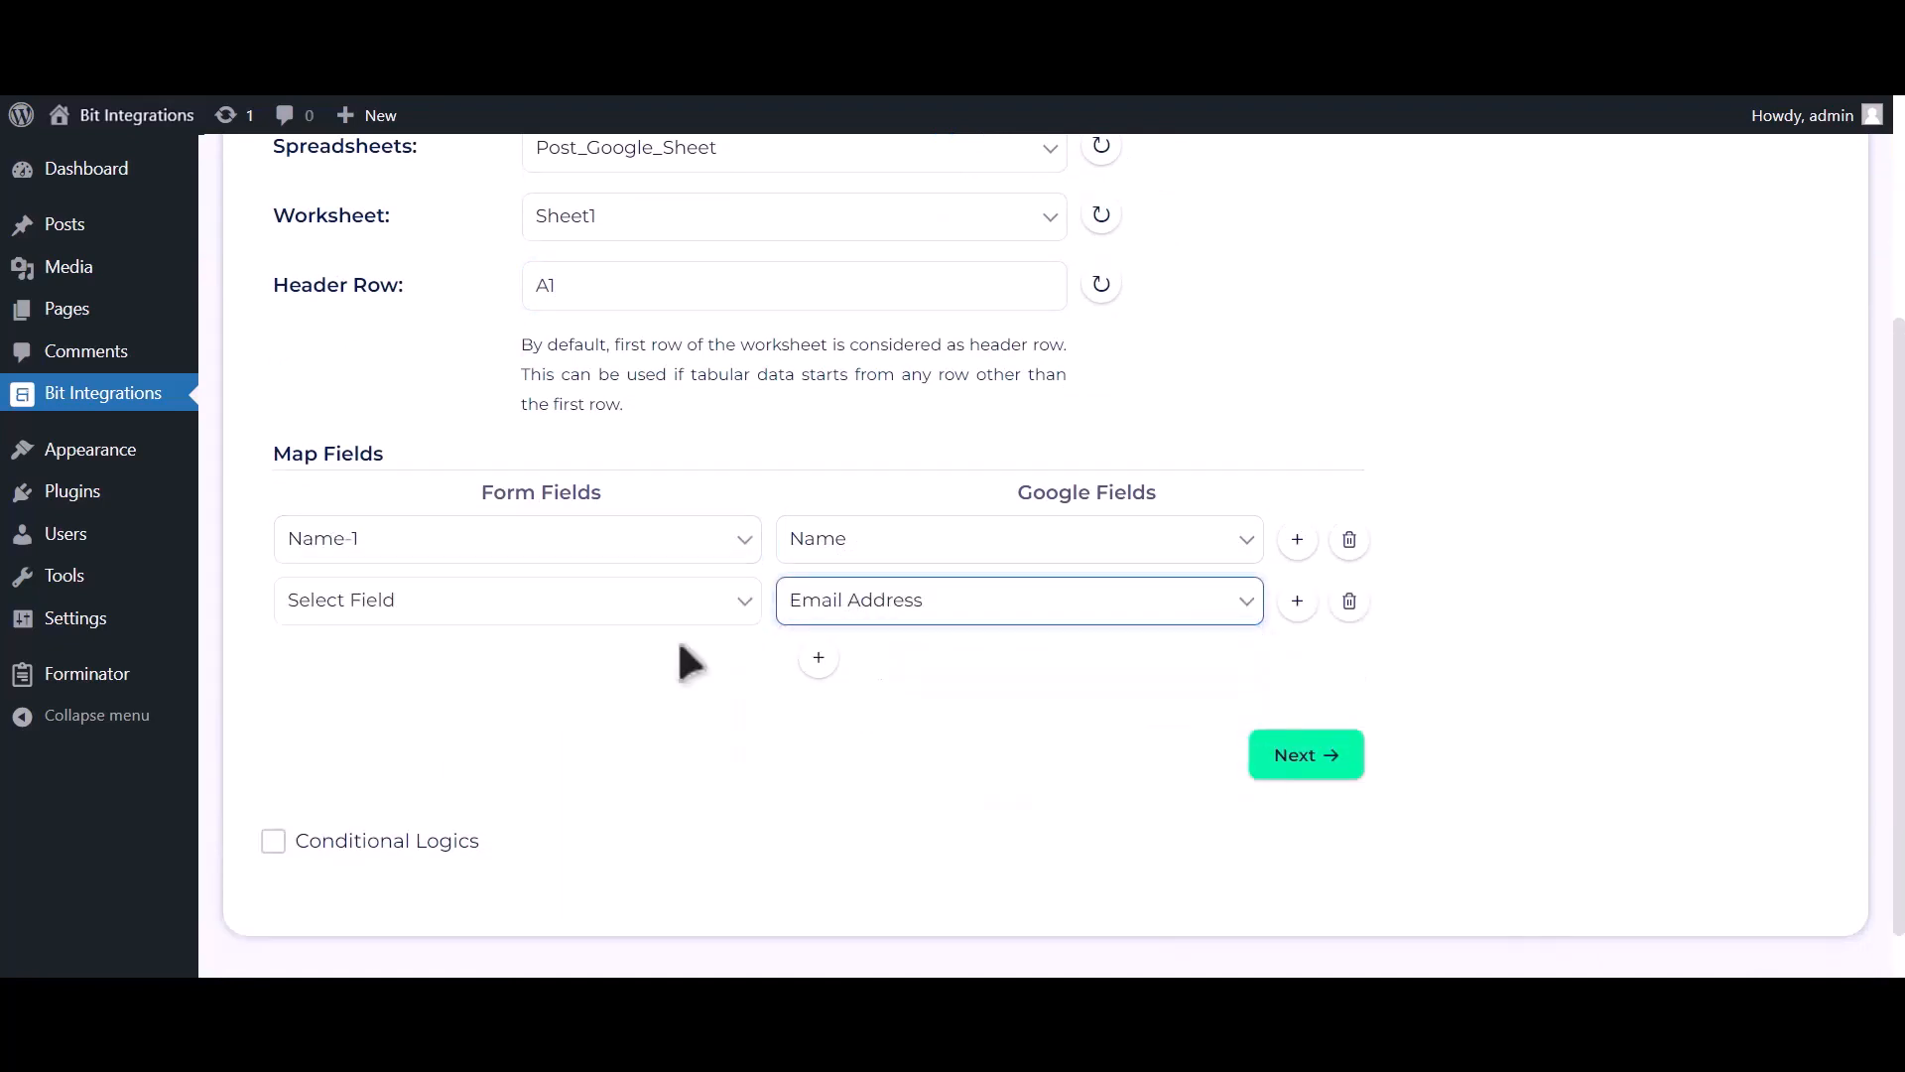
left_click(565, 605)
left_click(524, 709)
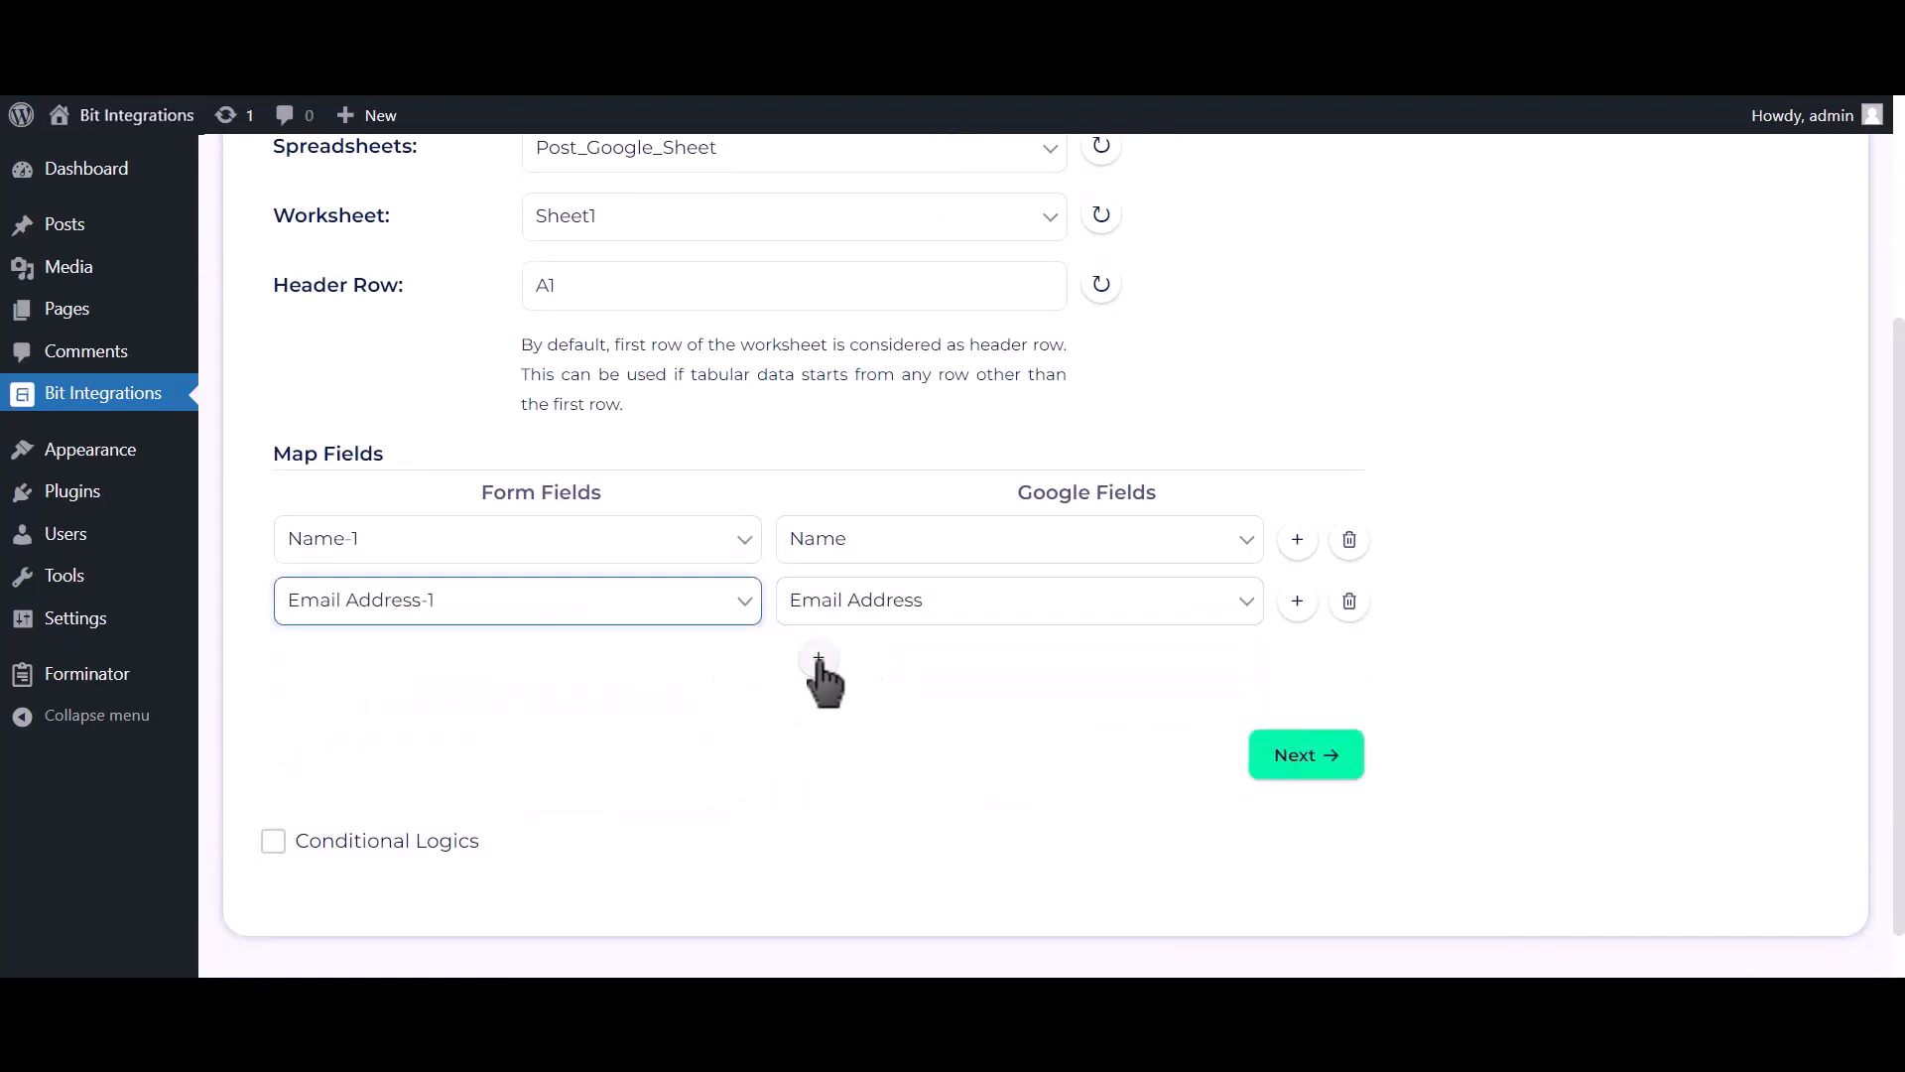
left_click(818, 656)
left_click(873, 664)
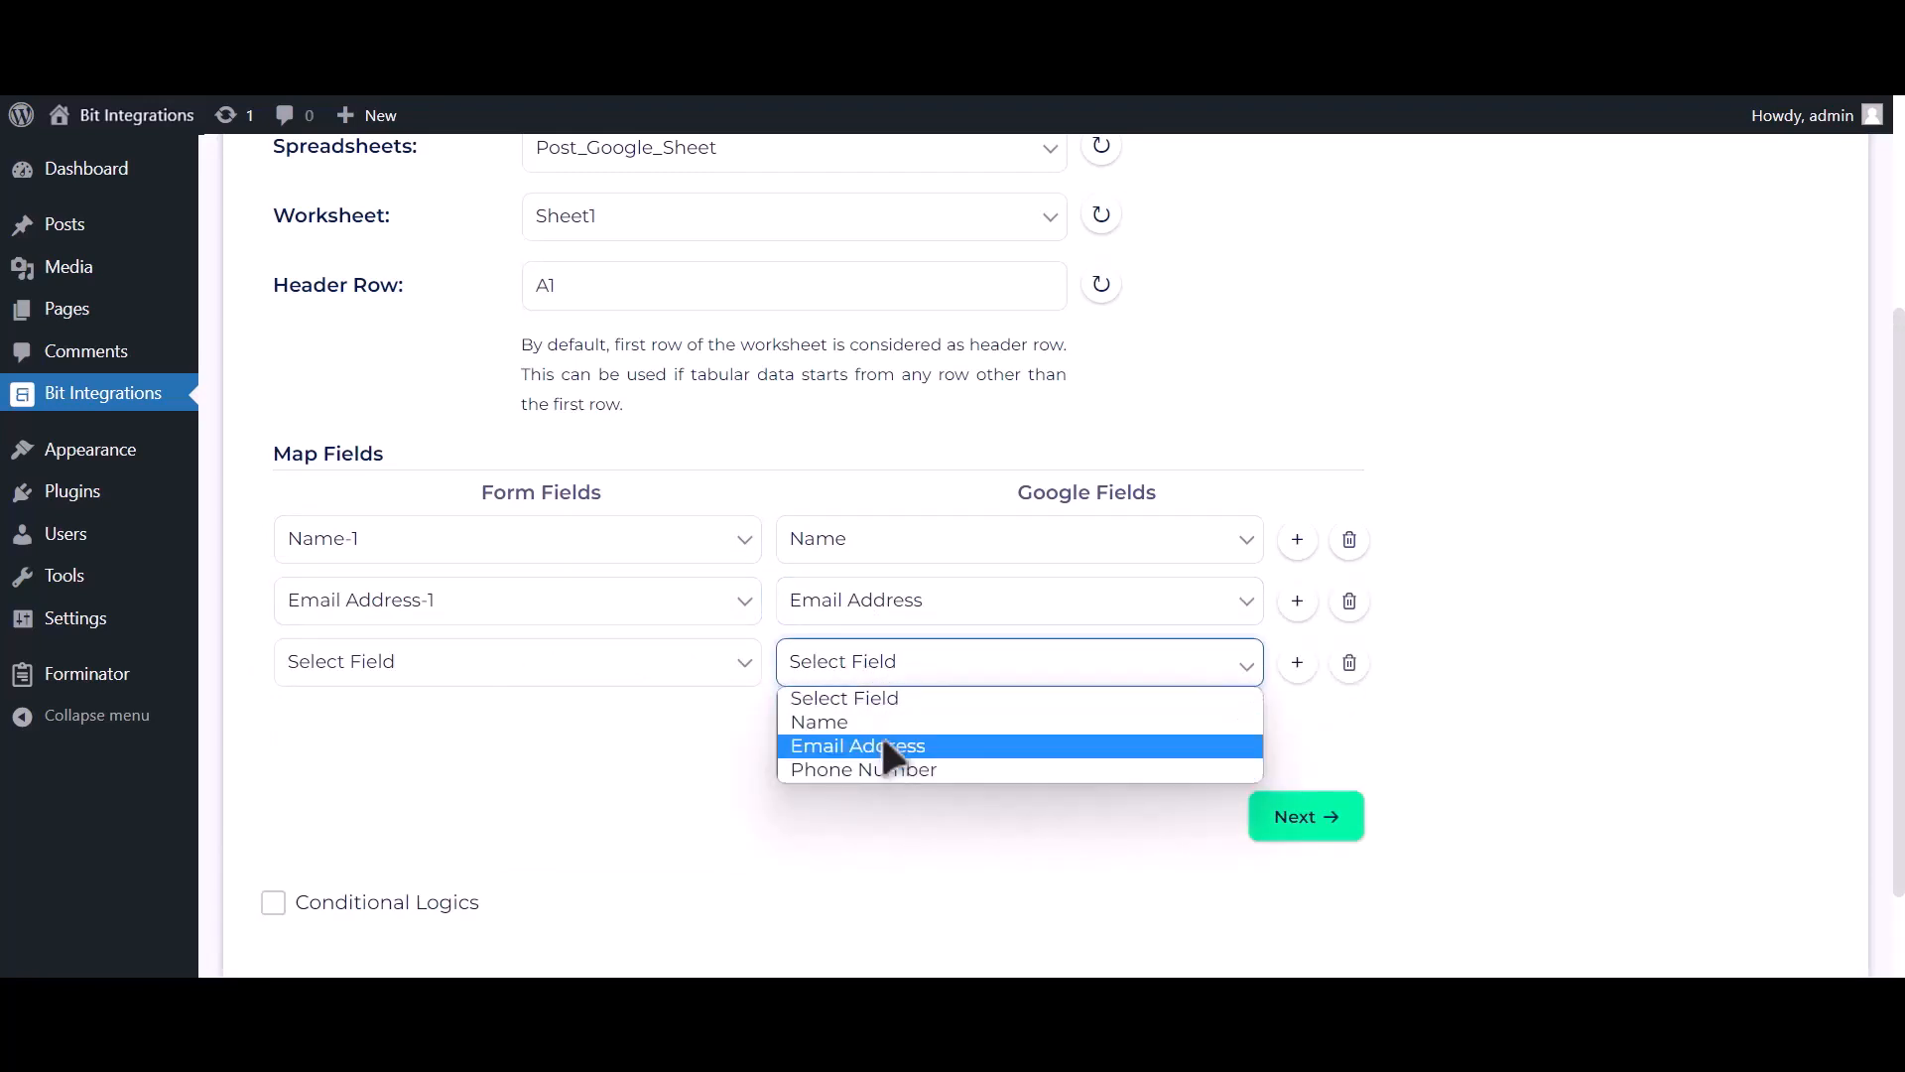
left_click(878, 770)
left_click(700, 695)
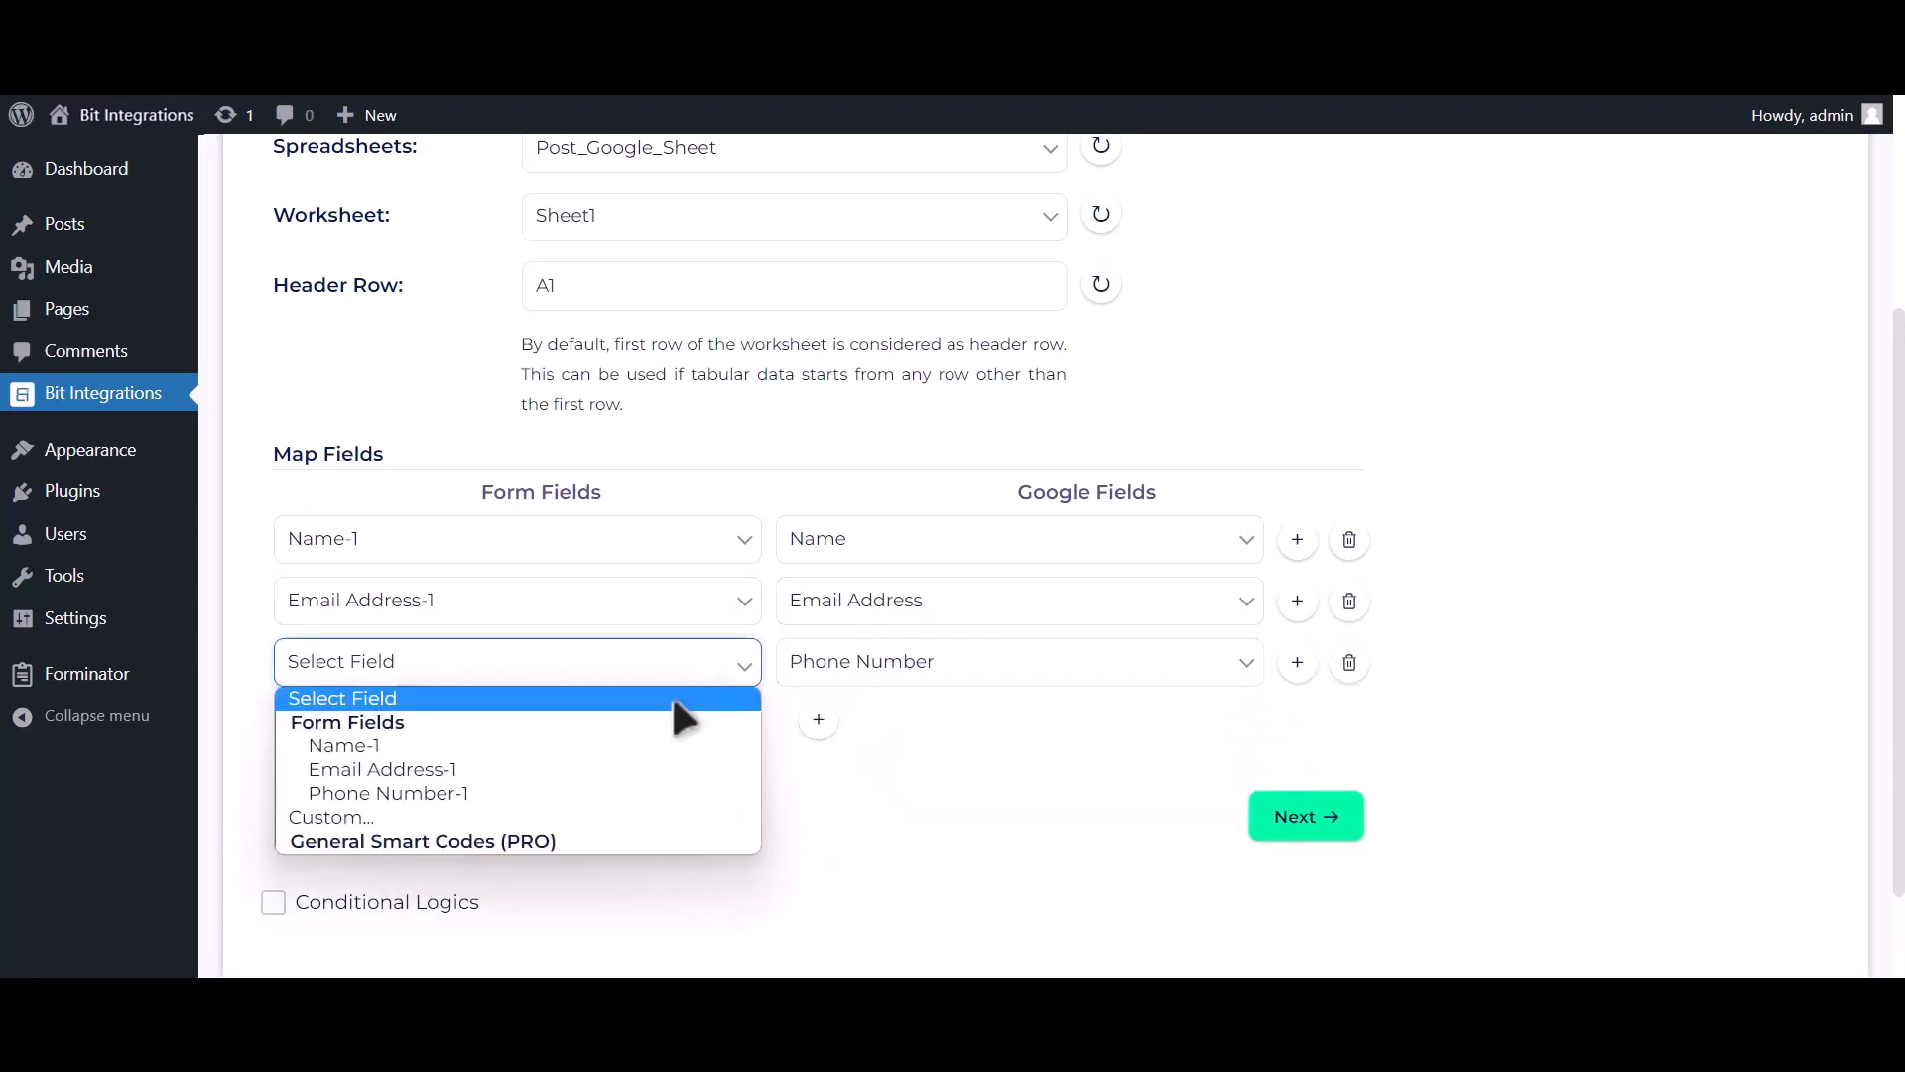
left_click(610, 784)
Continue to the final step and save the integration with Finish & Save.
scroll(556, 804, "down", 1)
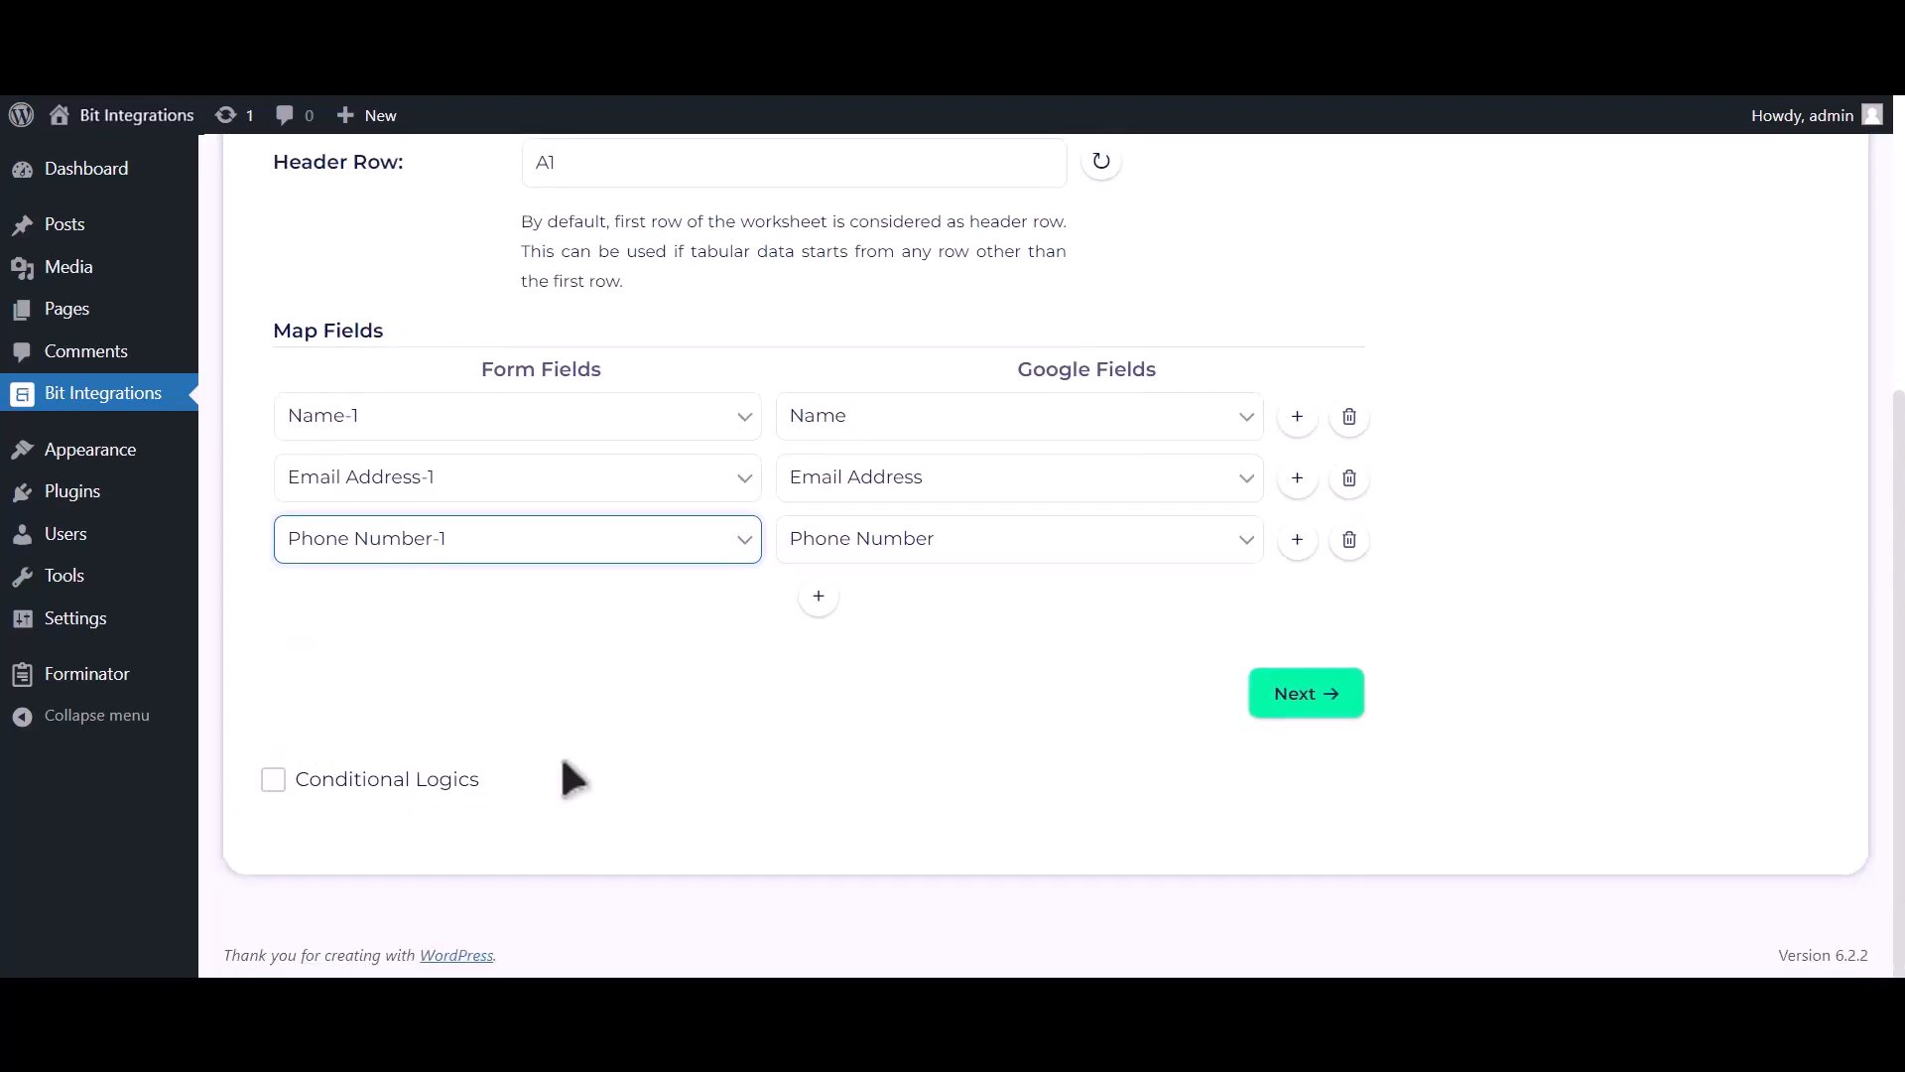
left_click(437, 784)
scroll(448, 769, "down", 2)
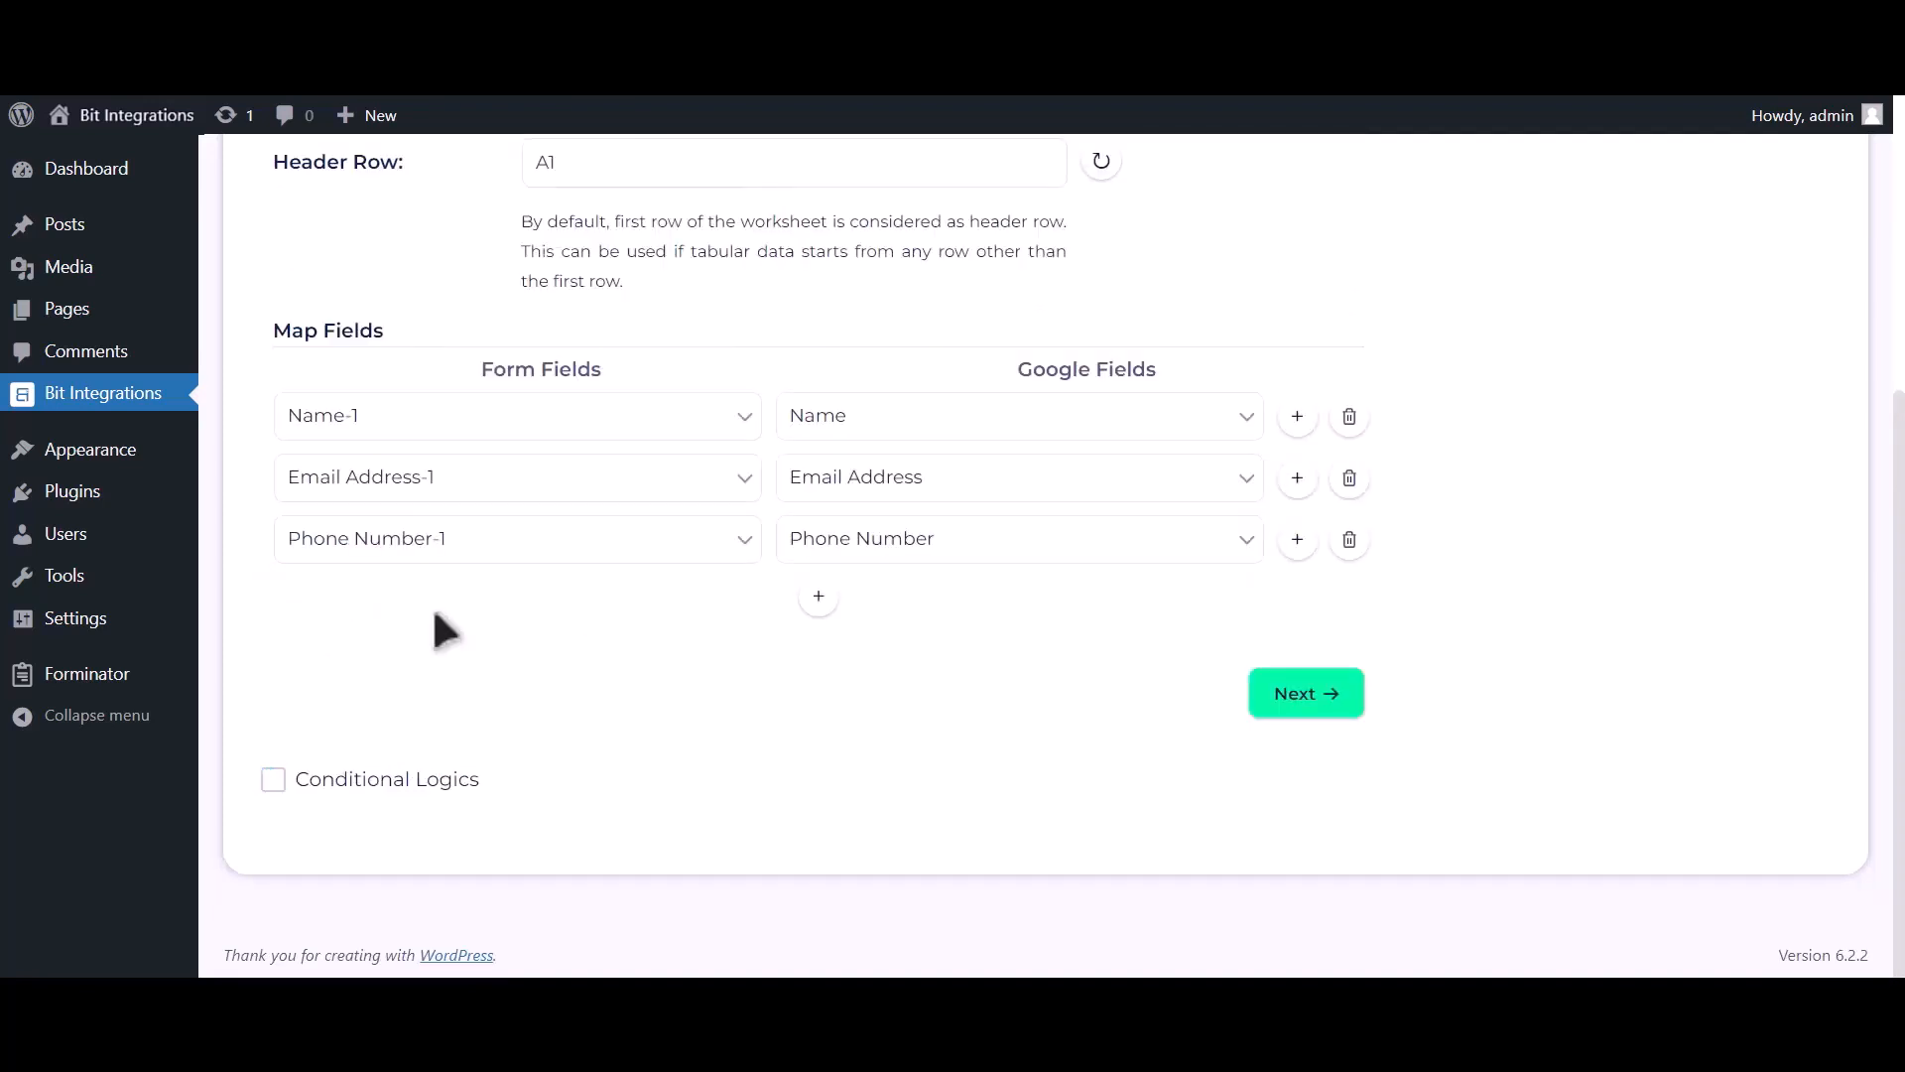
left_click(1307, 698)
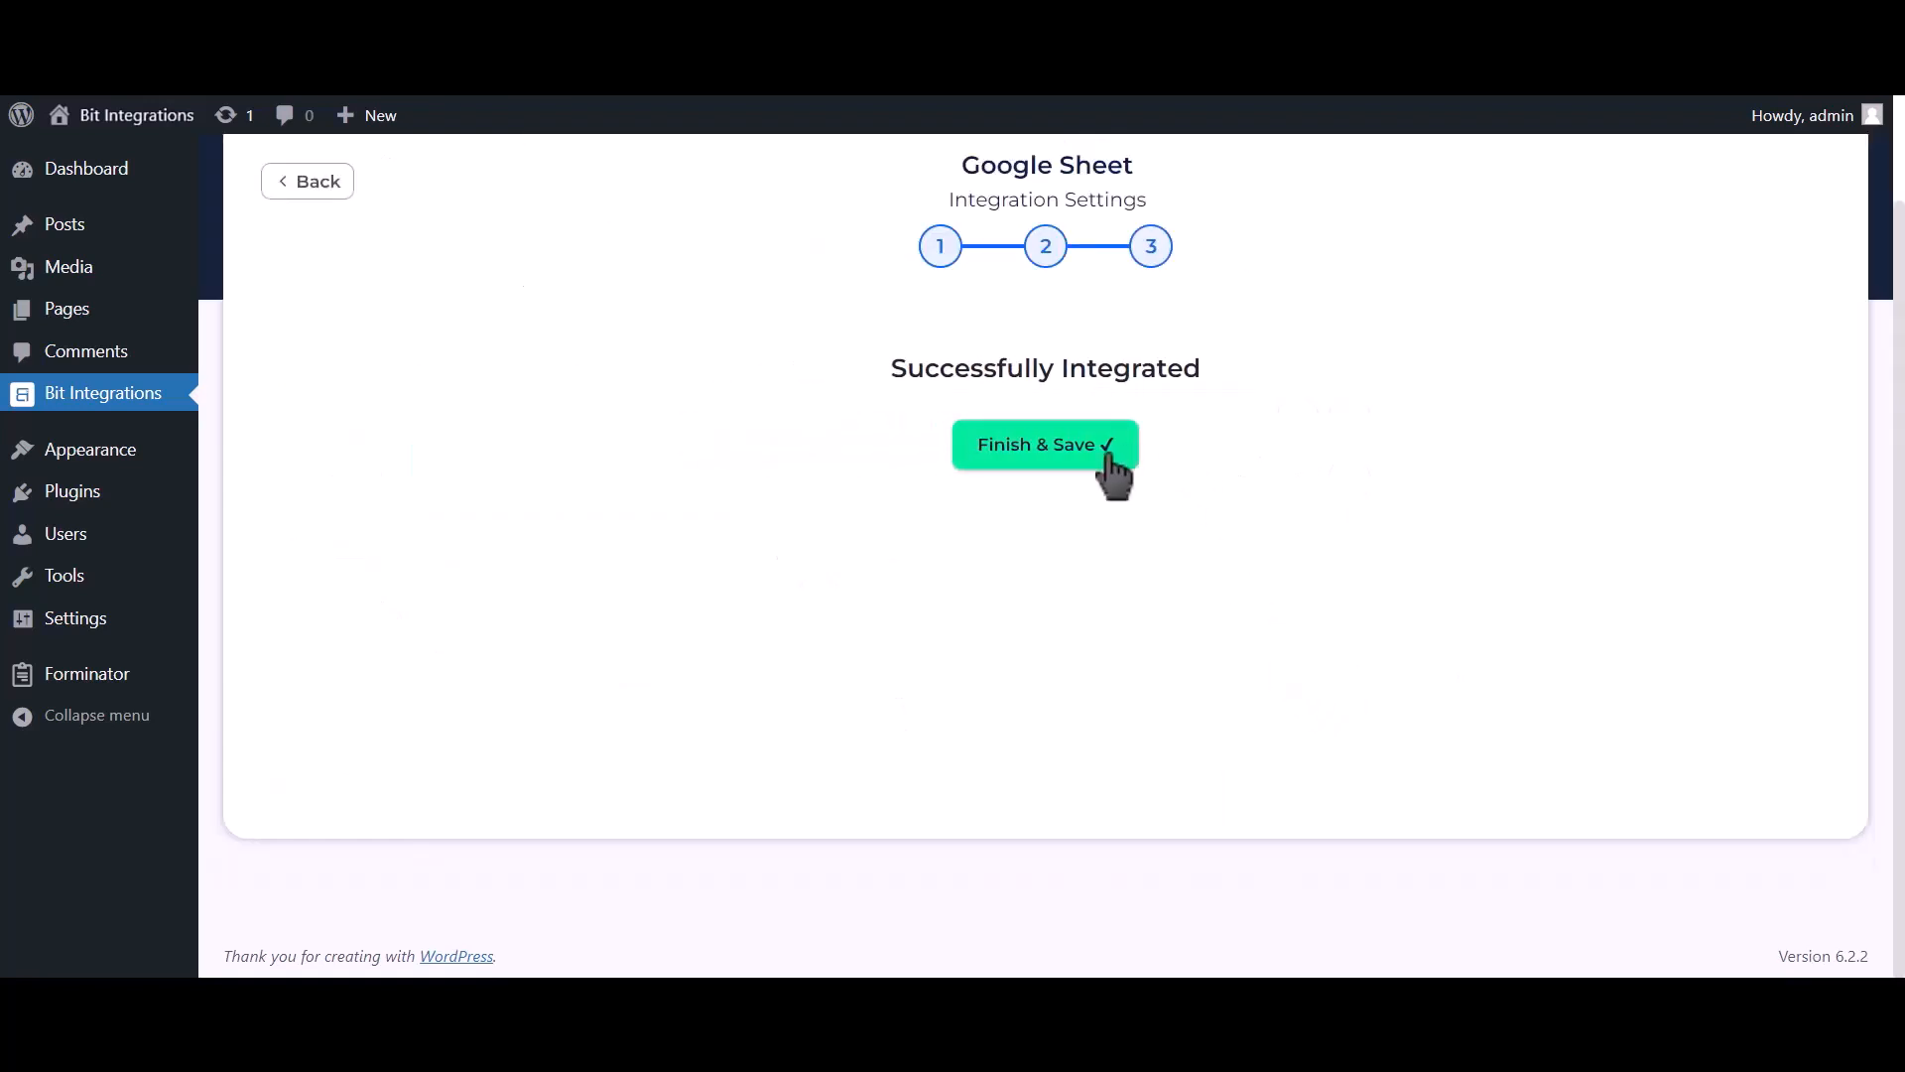
left_click(1110, 458)
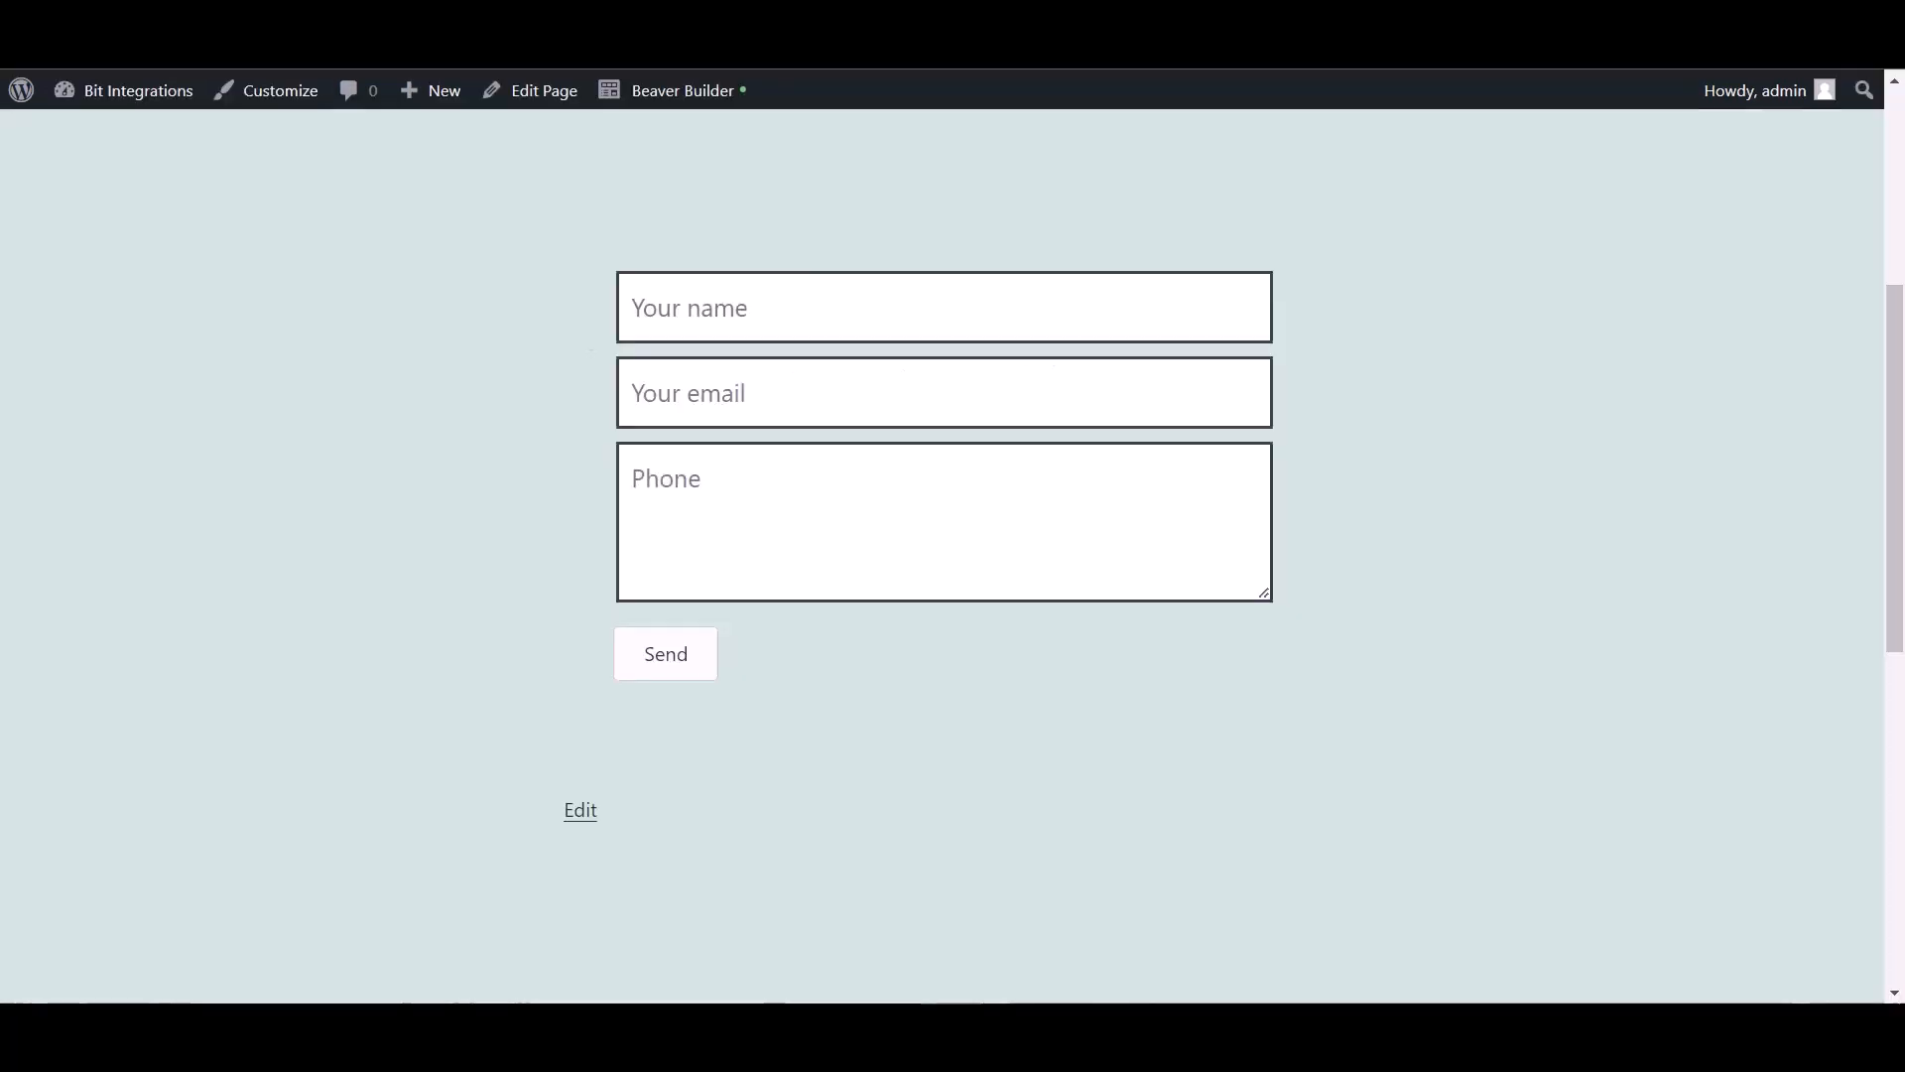
left_click(706, 321)
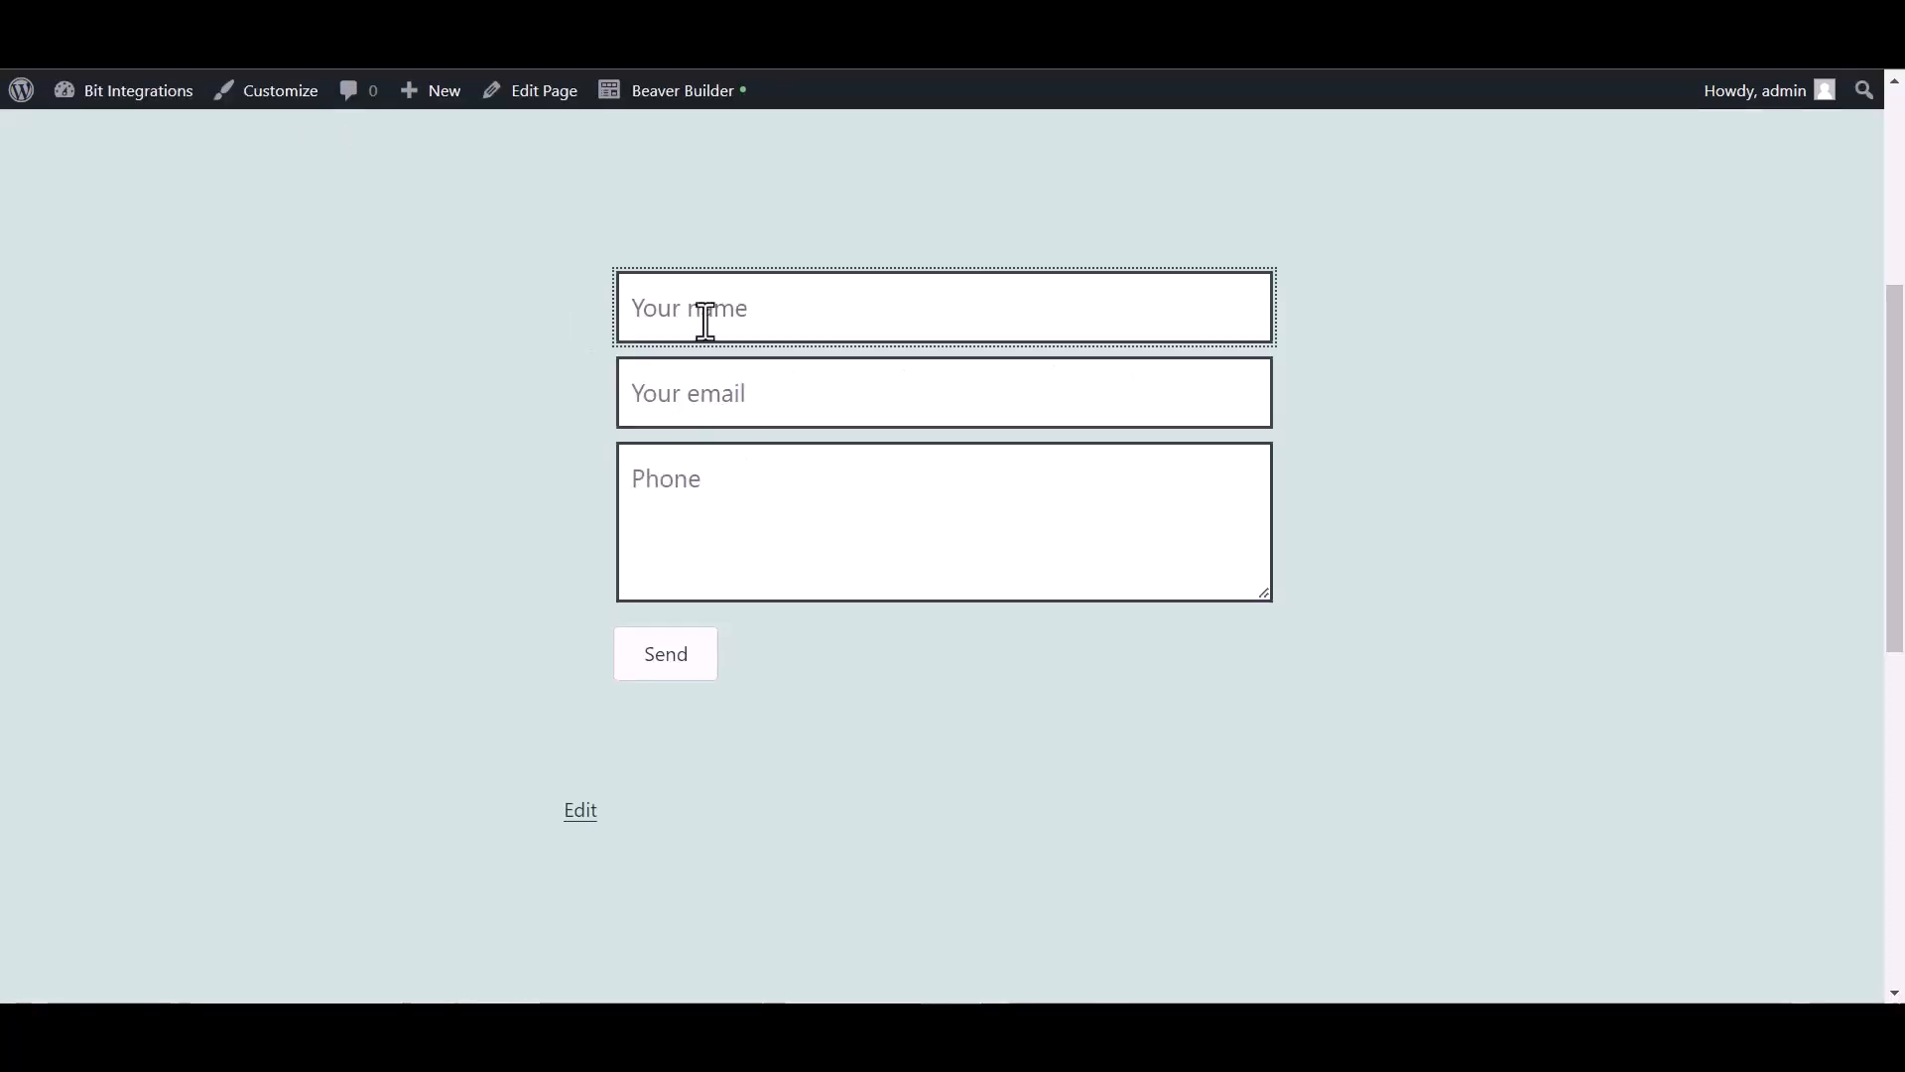
Submit the contact form with name 'Bit Integrations', a test e-mail and phone number, confirming Message Sent!
type("Bit Integrat")
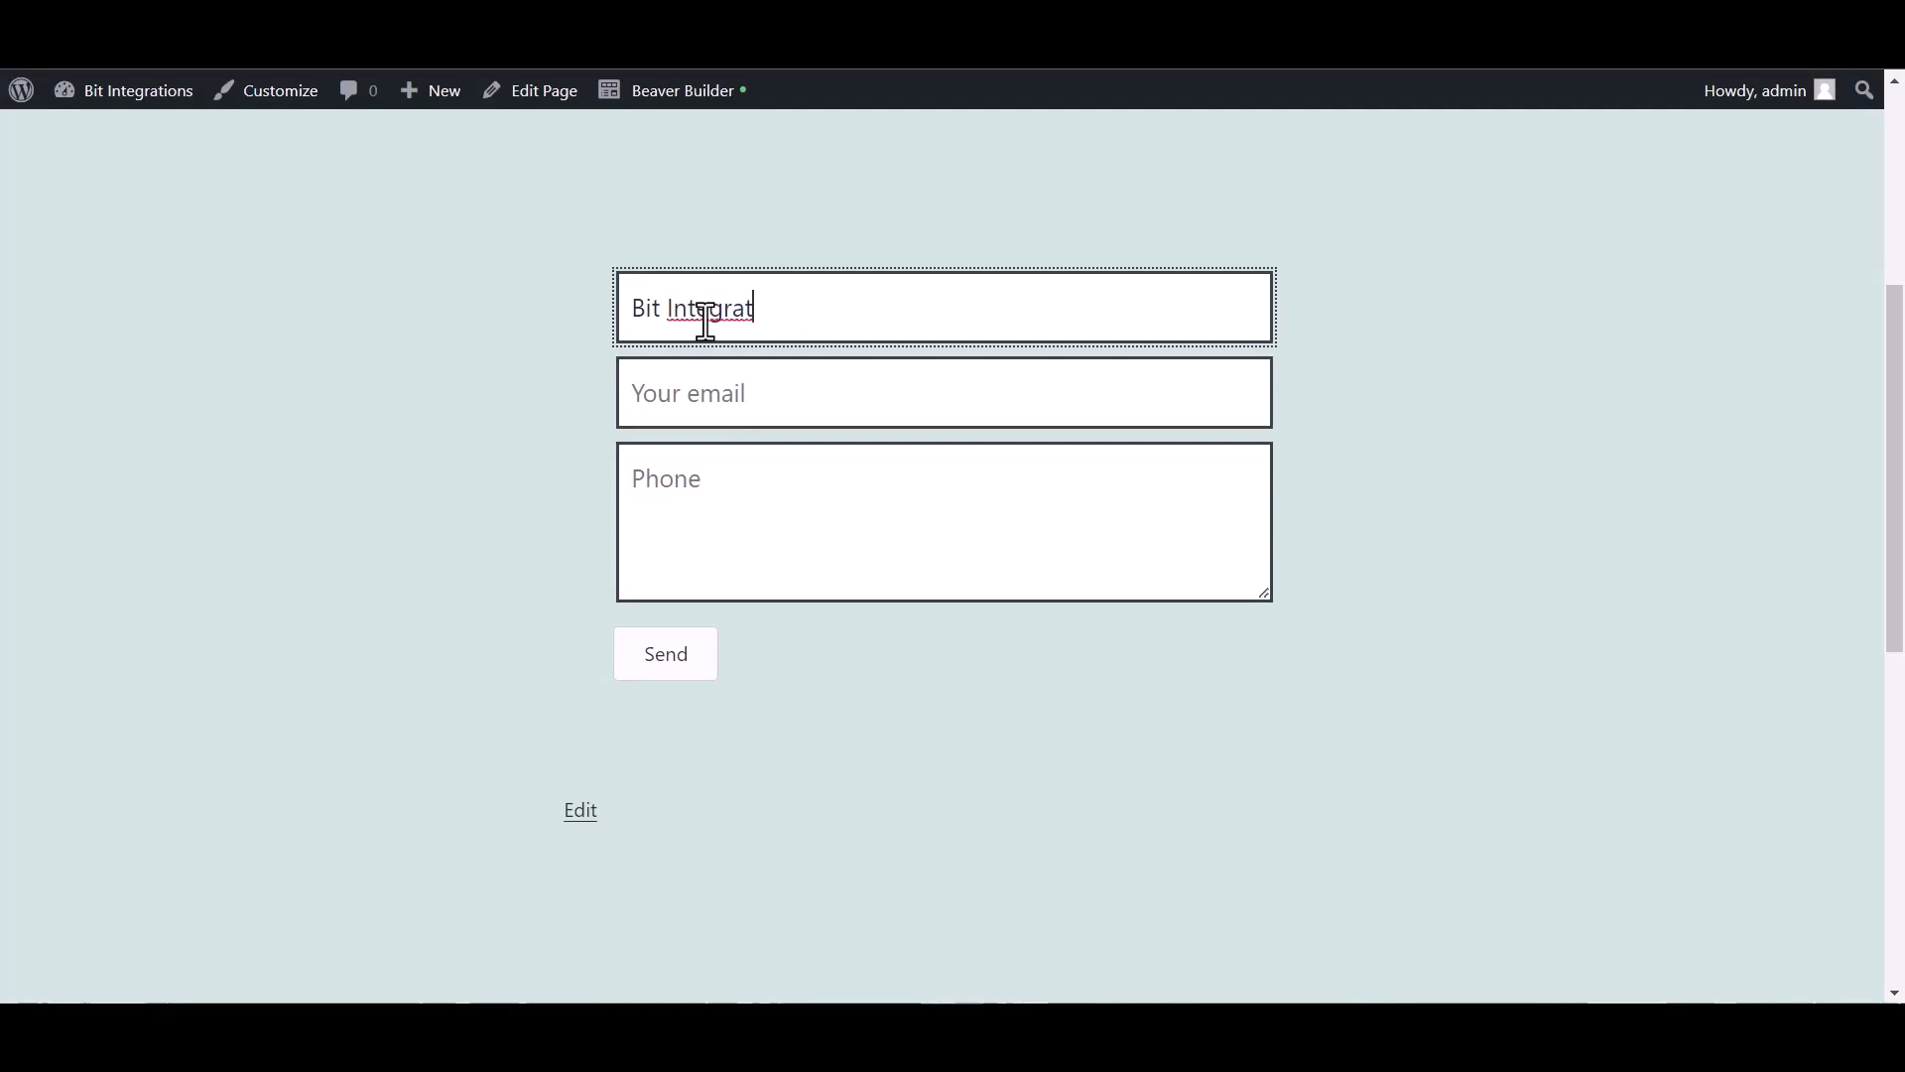
type("ions")
left_click(736, 400)
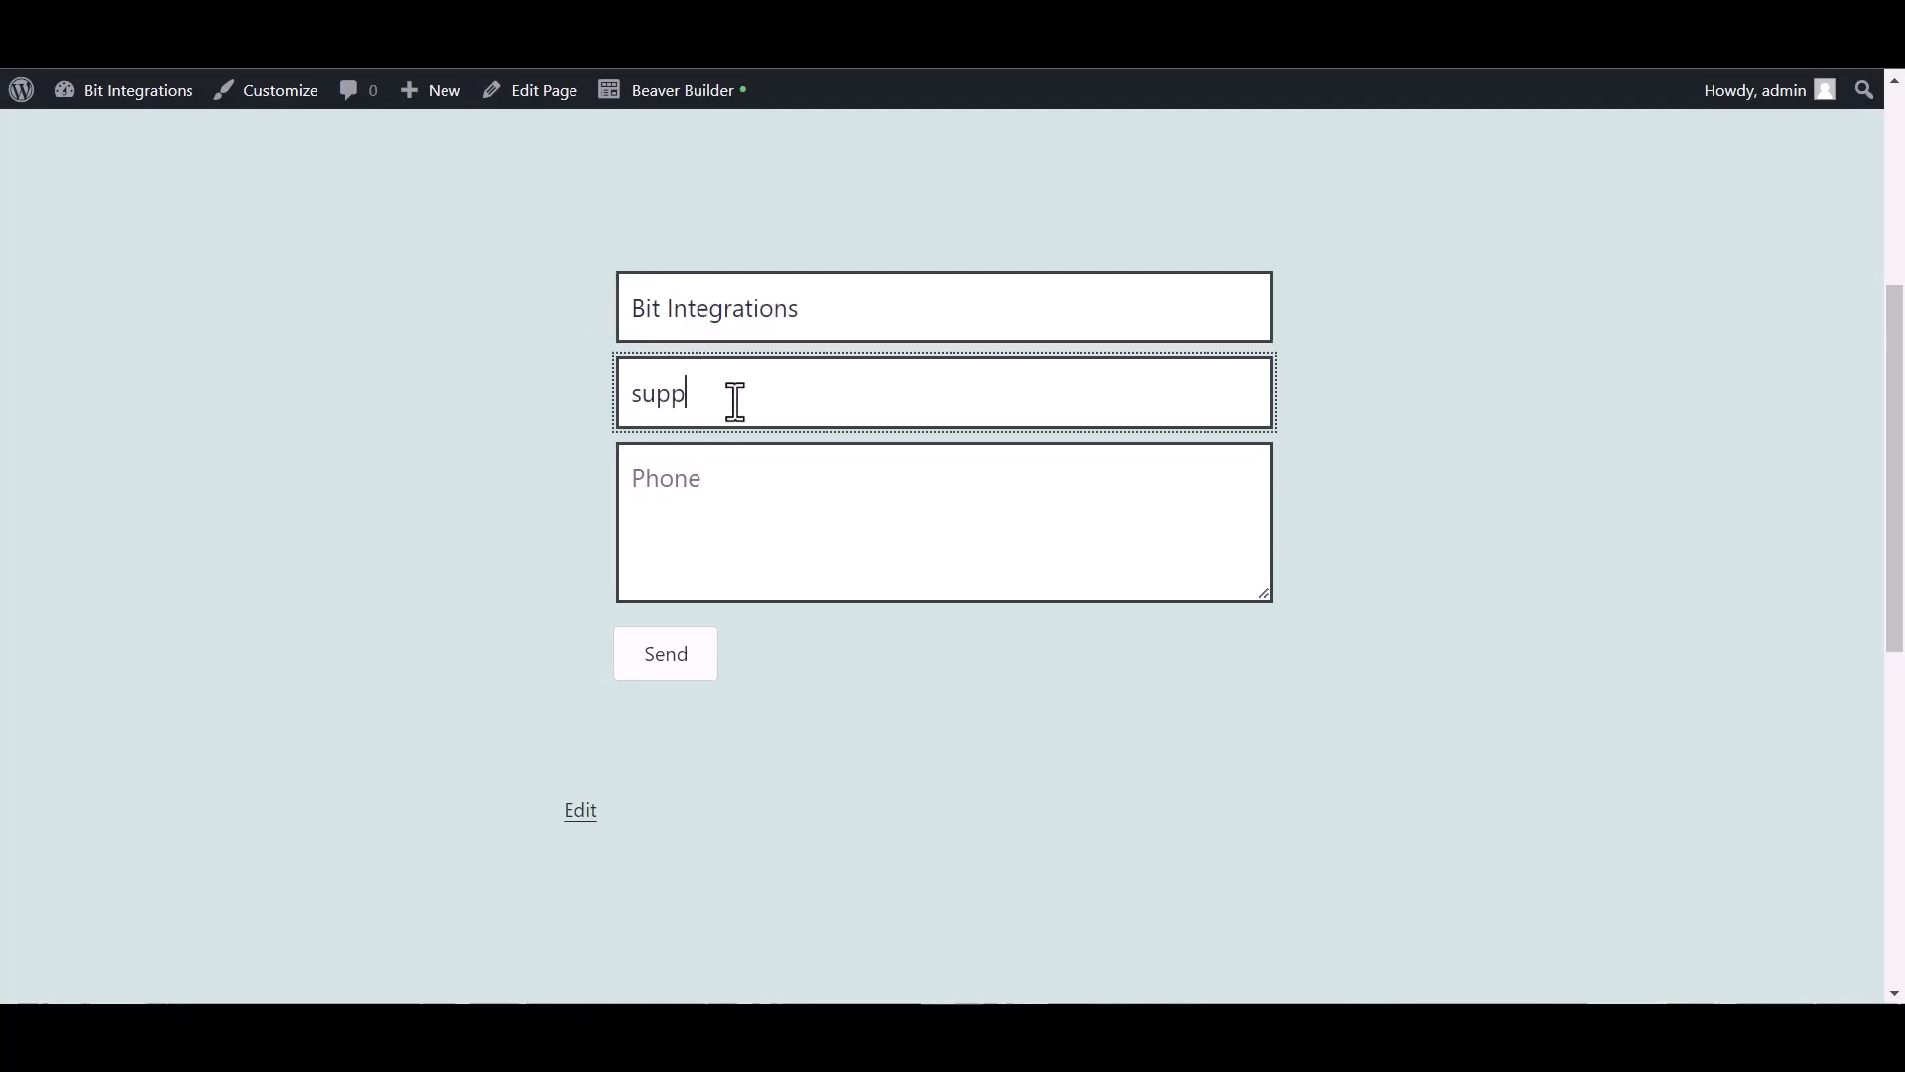
left_click(721, 492)
type("444555666")
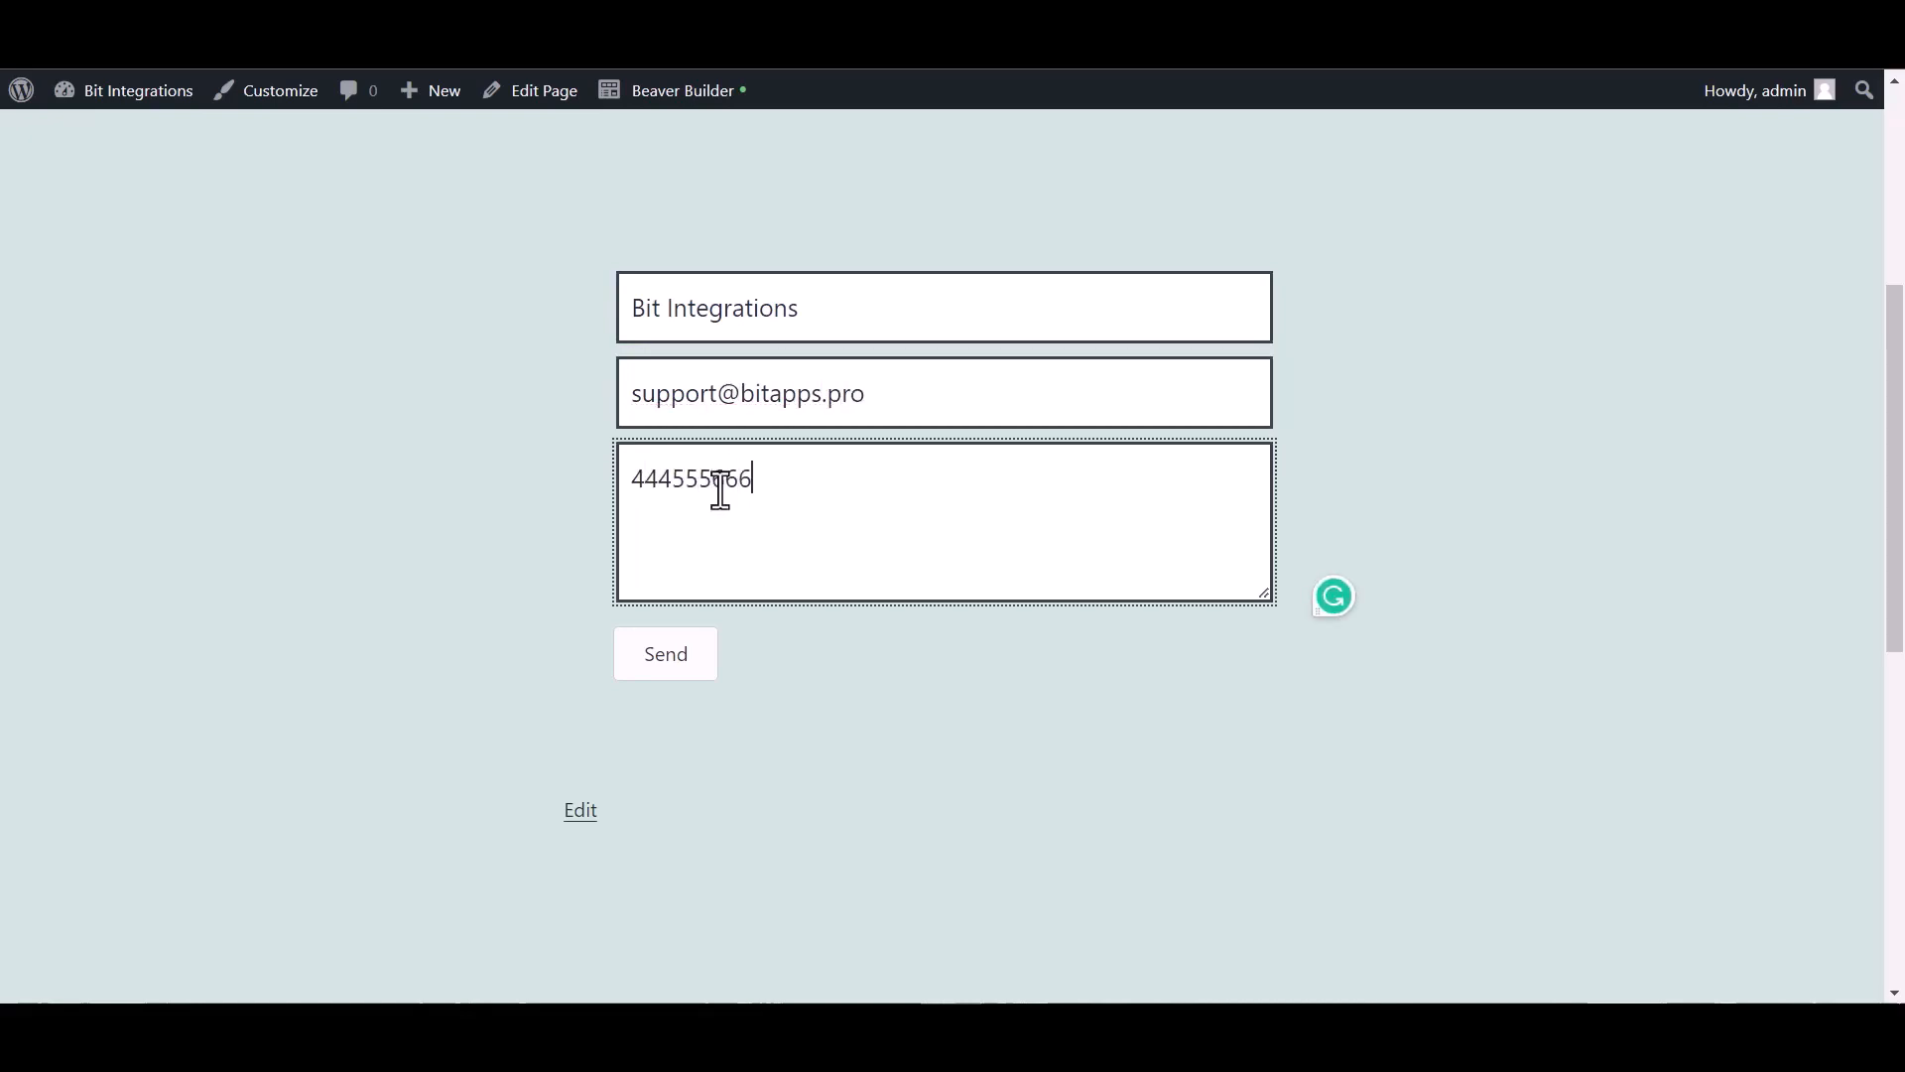
left_click(667, 659)
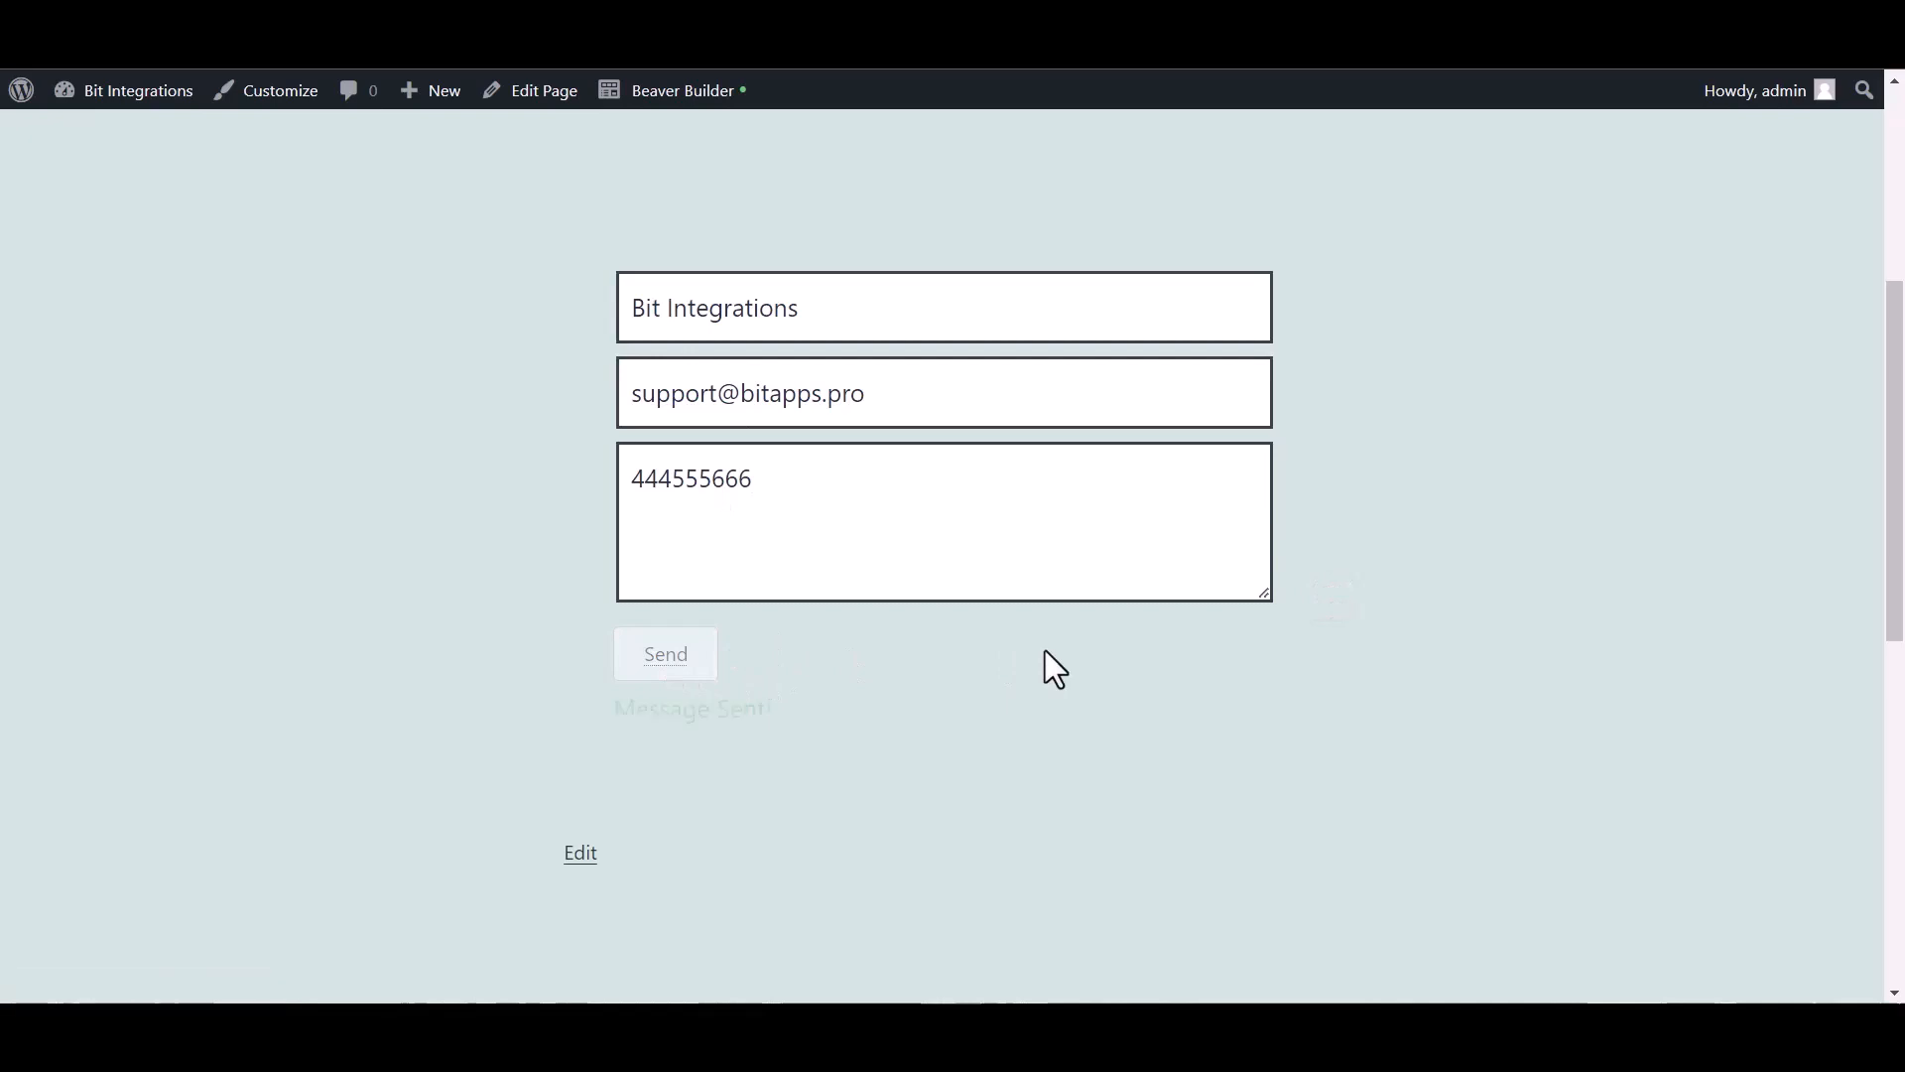
left_click_drag(604, 717, 782, 710)
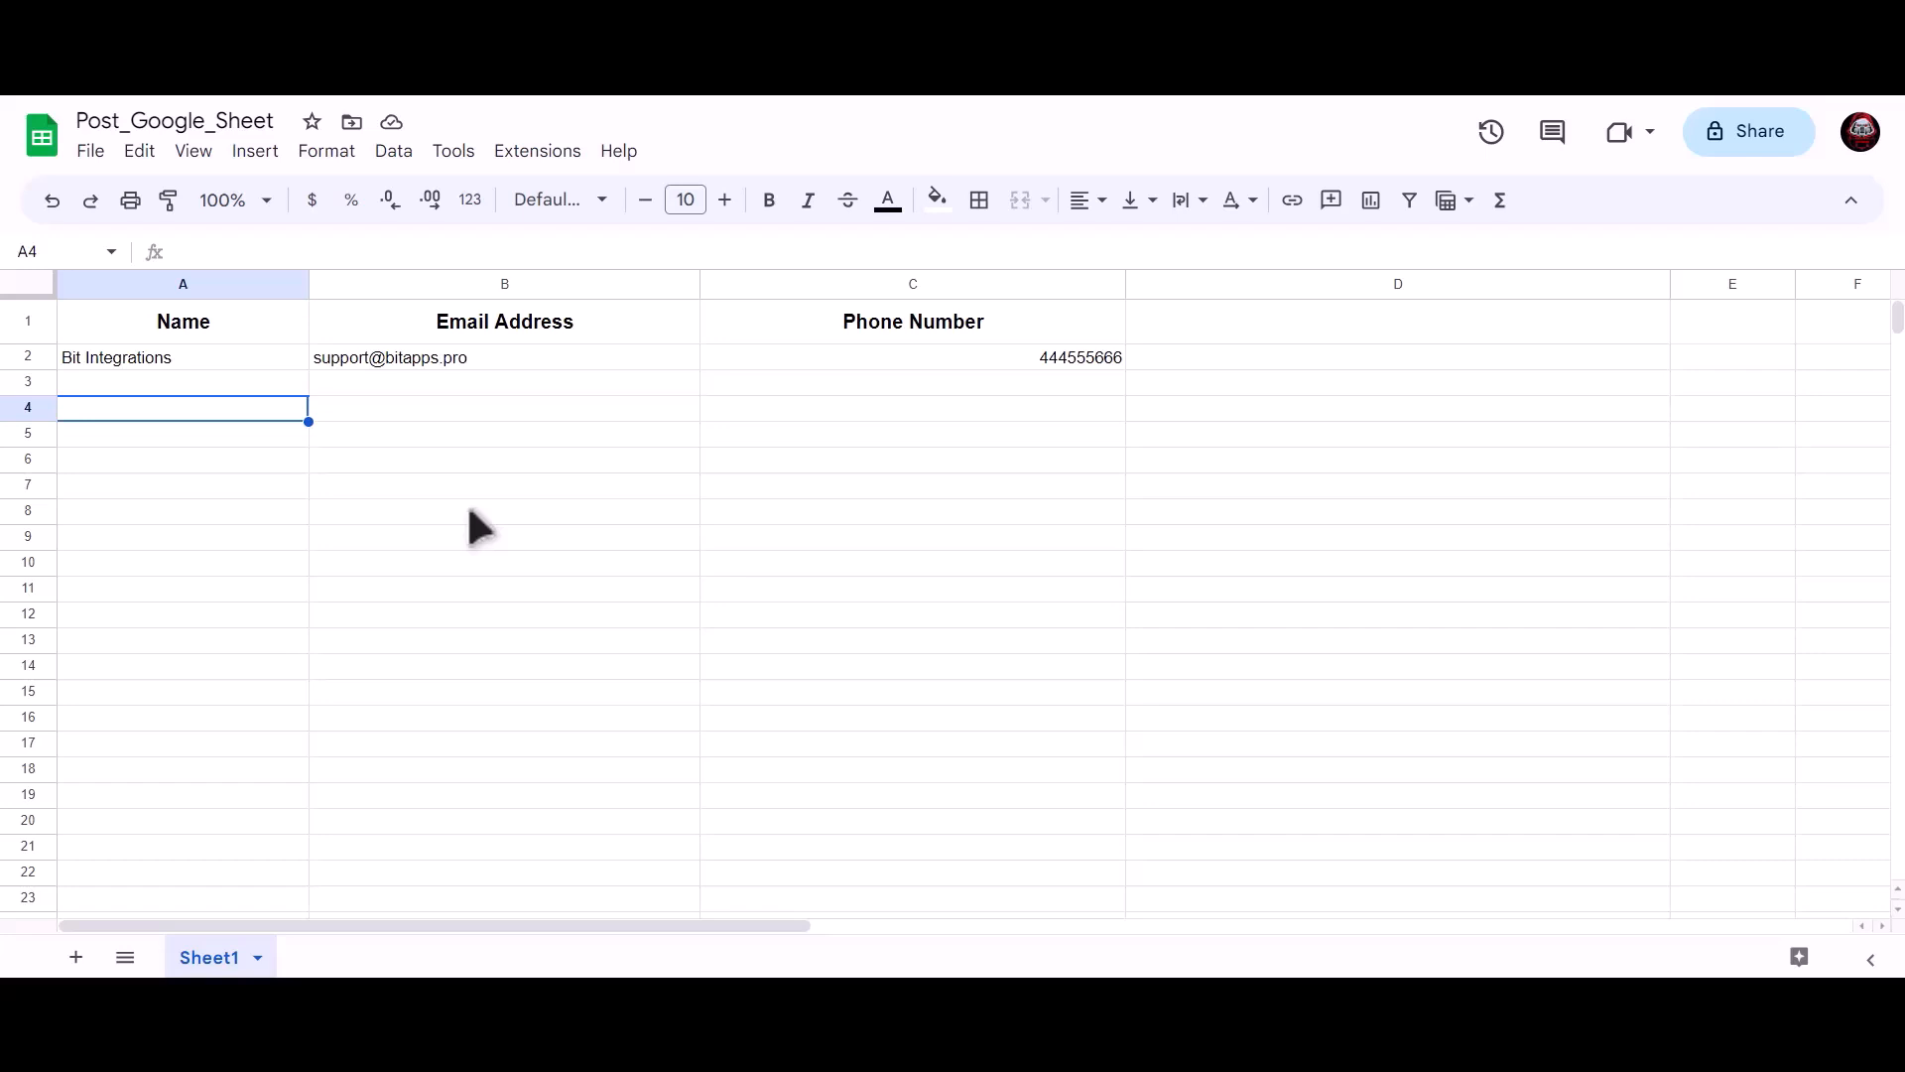
left_click(257, 355)
left_click(395, 353)
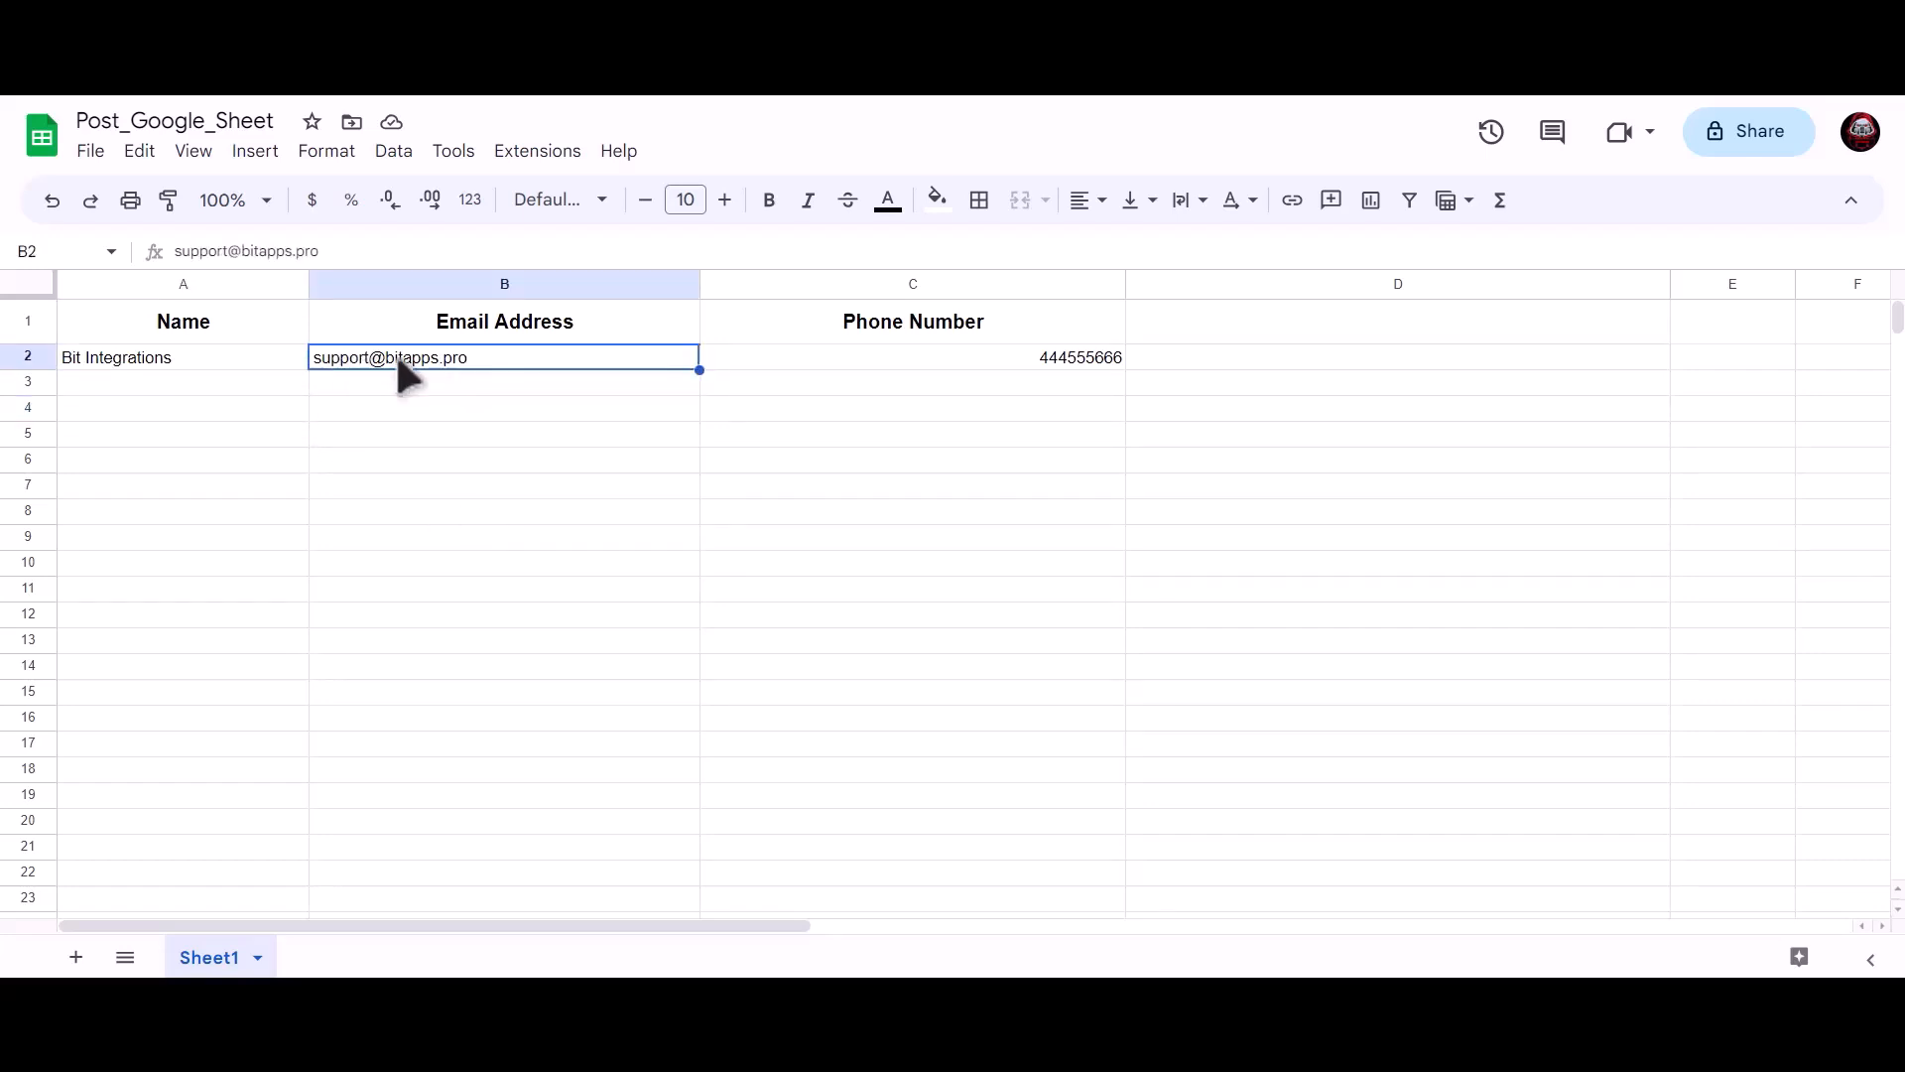
left_click(896, 356)
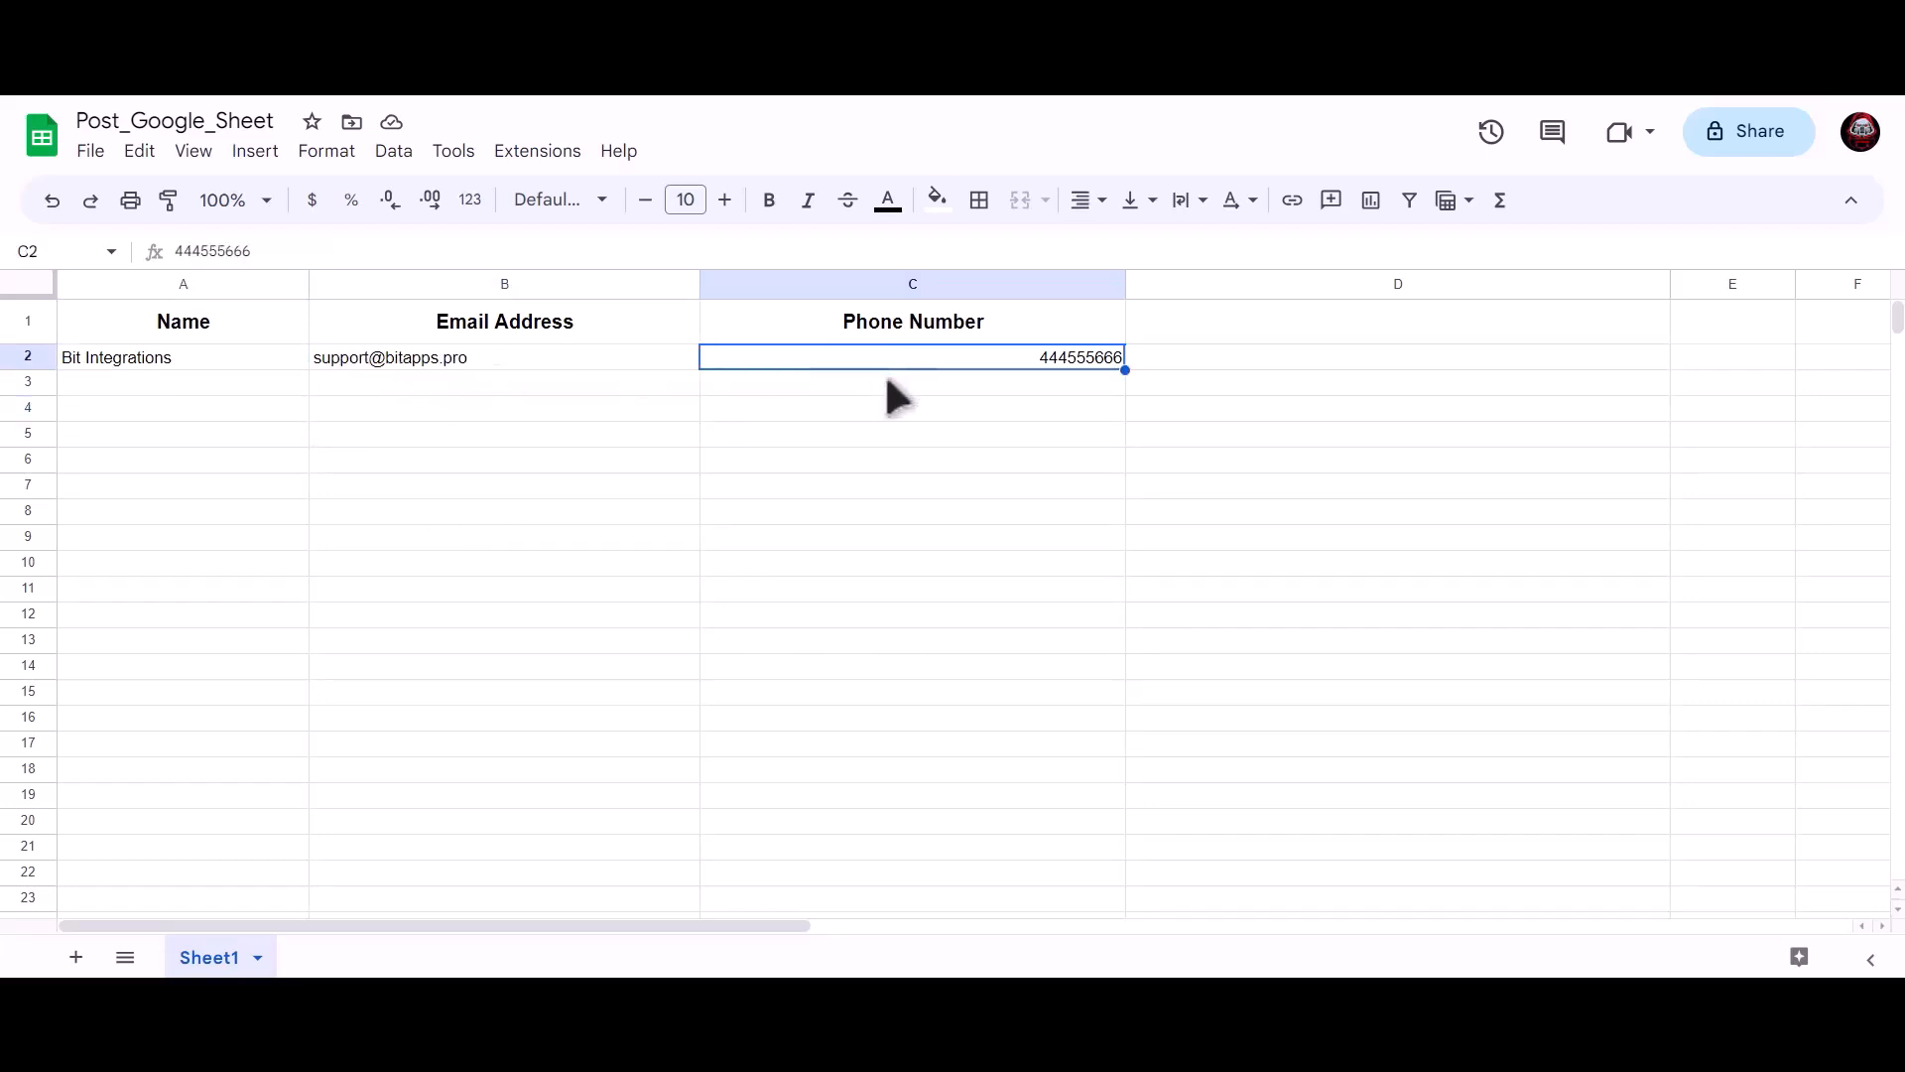
left_click(556, 461)
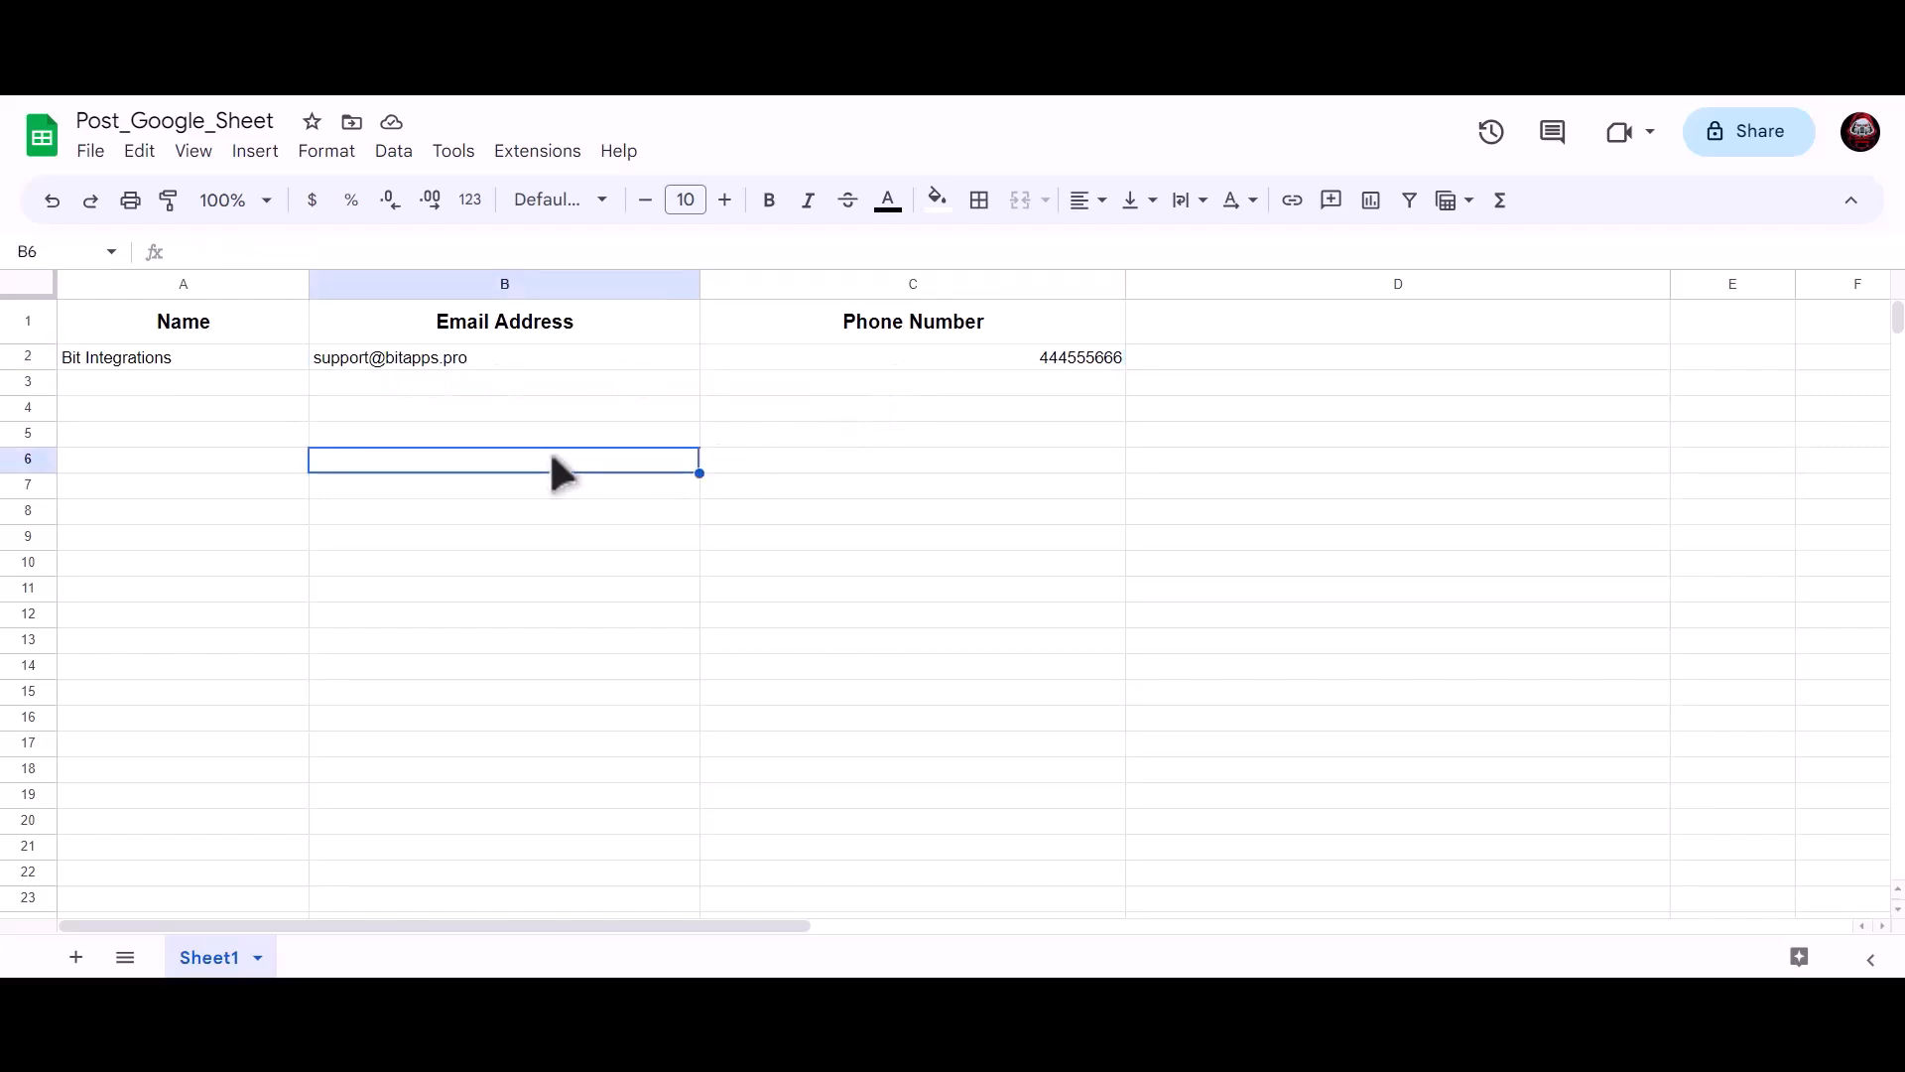